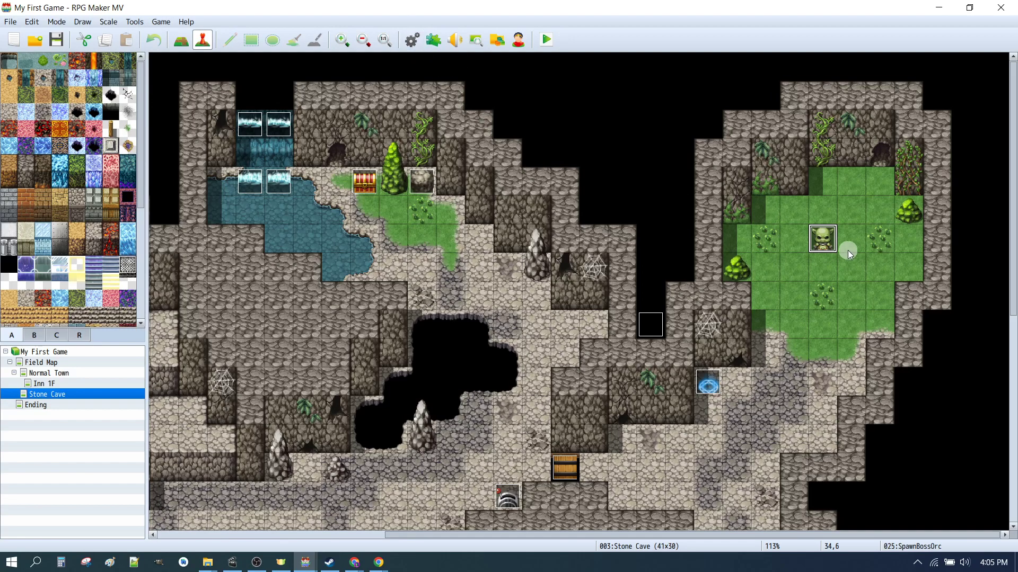
# Inspect the SpawnBossOrc event's Boss Orc Battle Processing command, then close the event
pyautogui.doubleClick(822, 237)
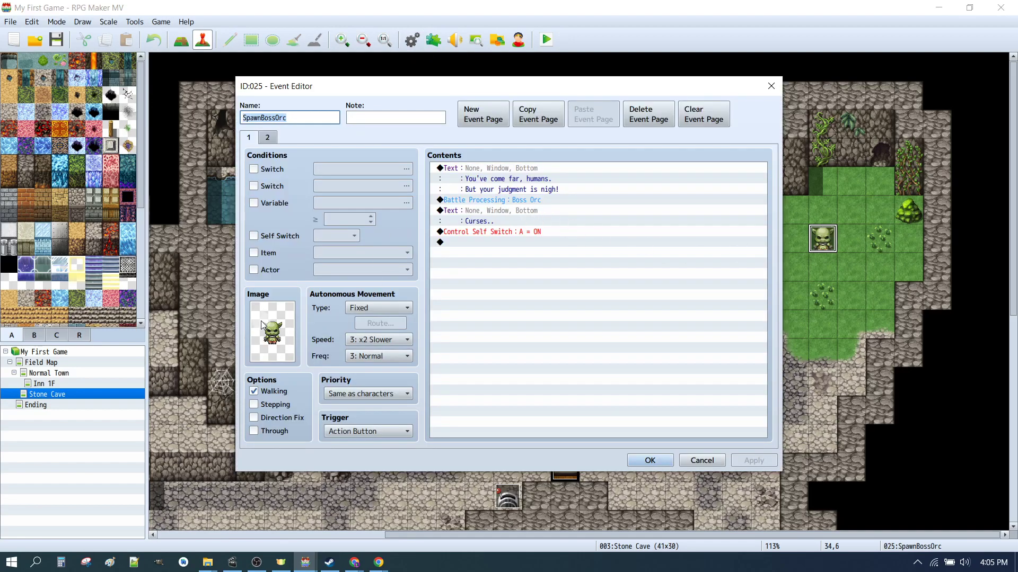
pyautogui.click(477, 199)
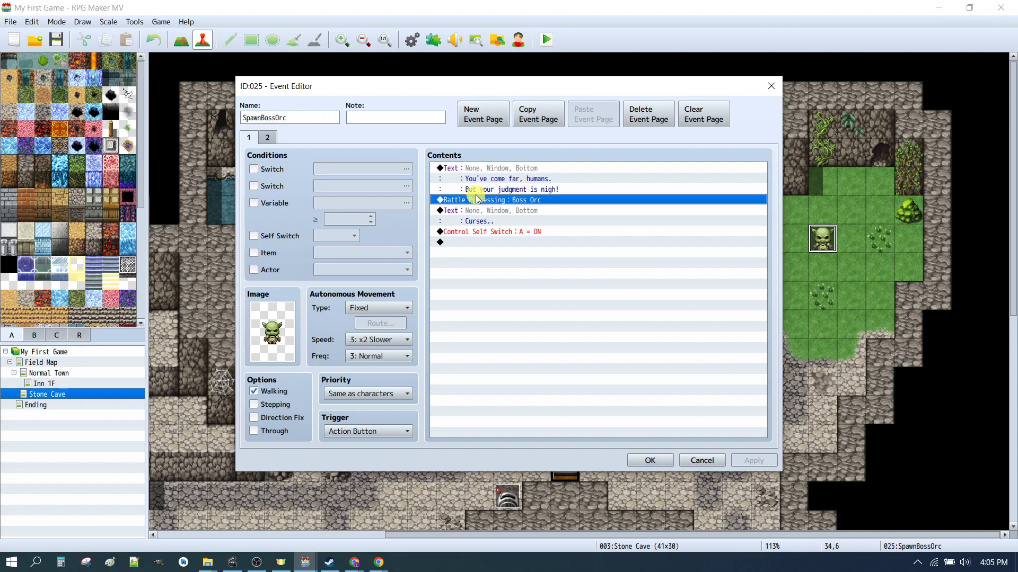
pyautogui.click(663, 461)
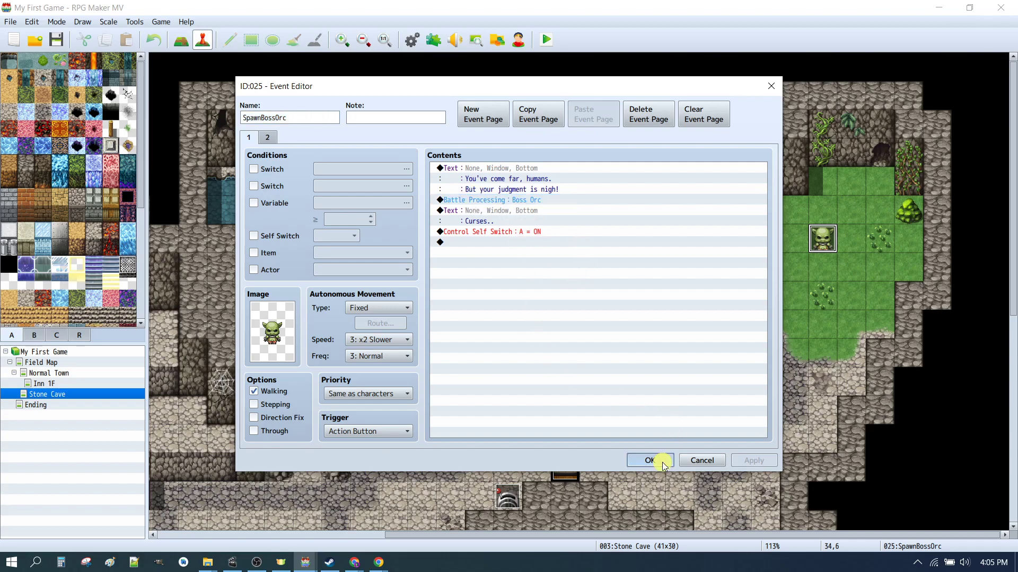
# View enemy 0003 Boss Orc and troop 0003's knockout battle event in the Database, then close it
pyautogui.click(420, 40)
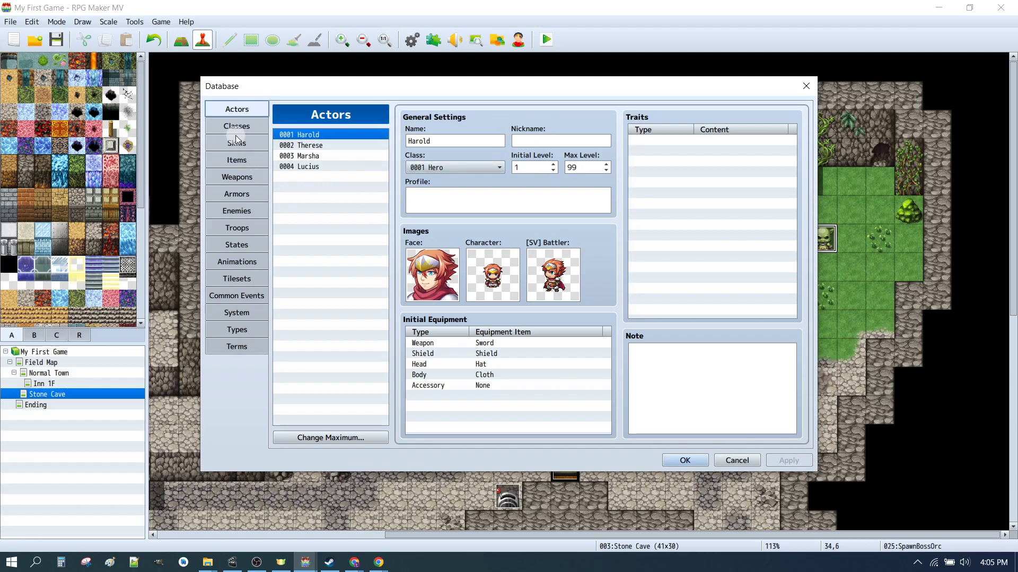
pyautogui.click(234, 216)
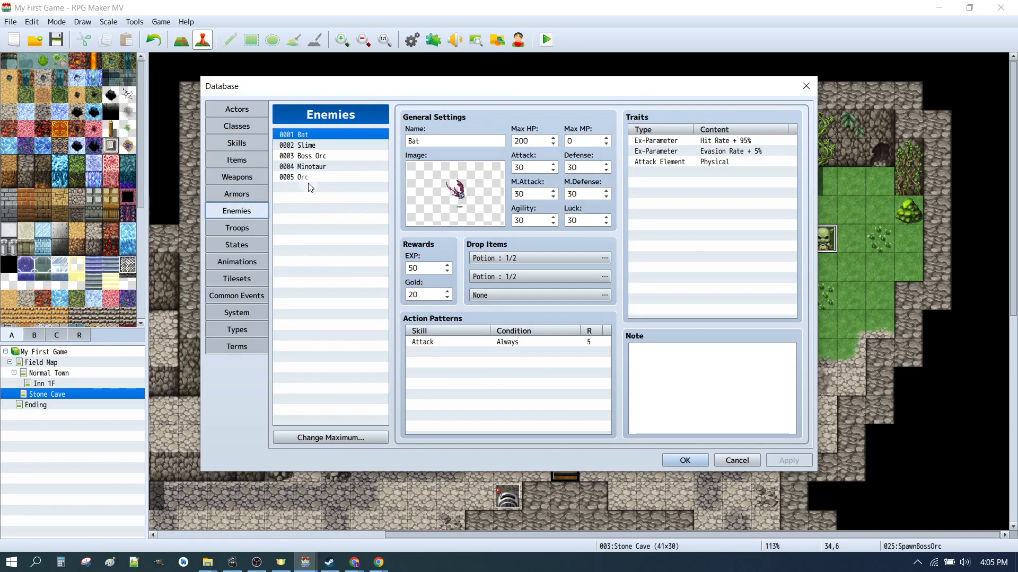
pyautogui.click(302, 157)
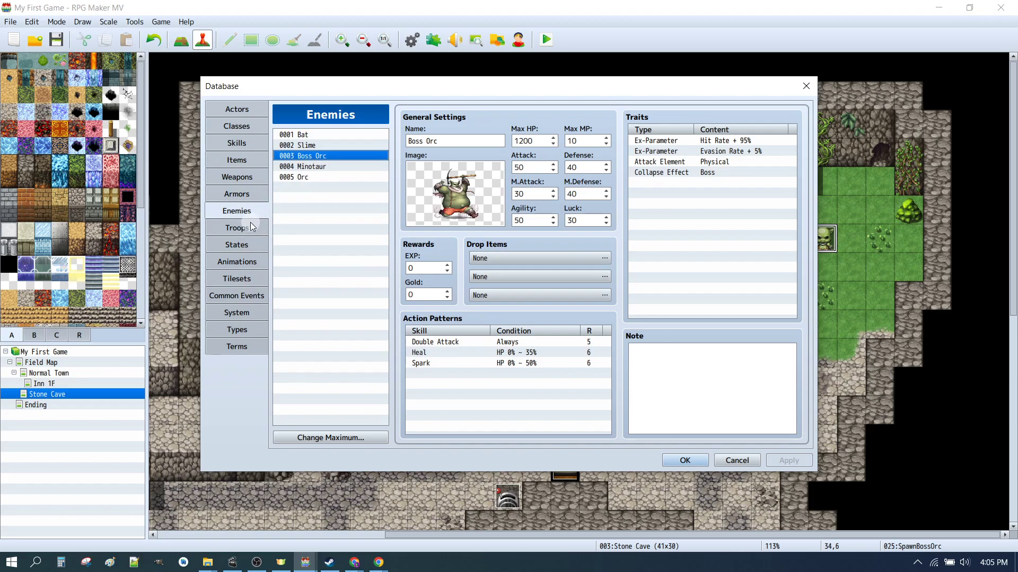
pyautogui.click(247, 227)
pyautogui.click(302, 156)
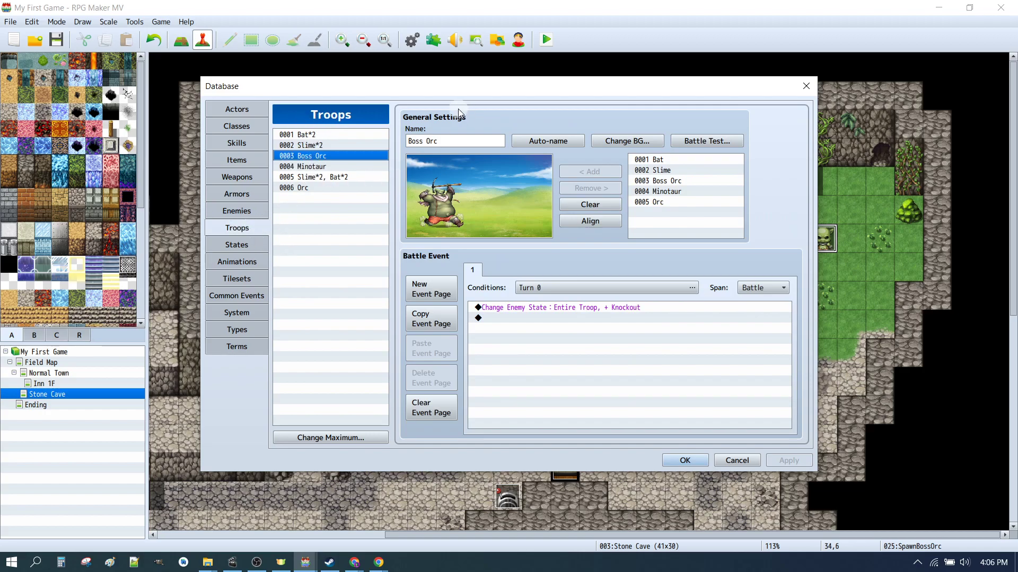
pyautogui.click(555, 306)
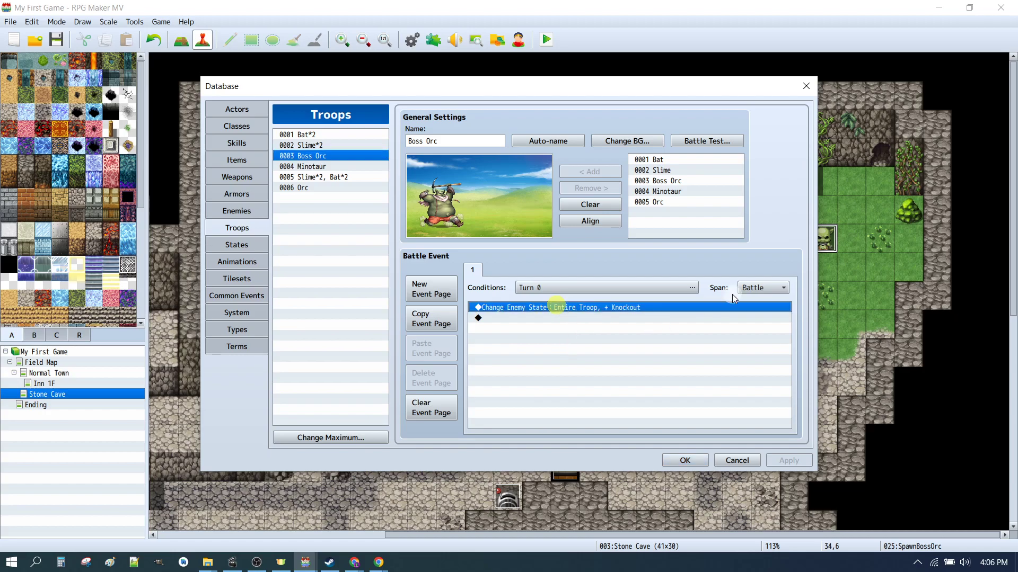
pyautogui.click(686, 457)
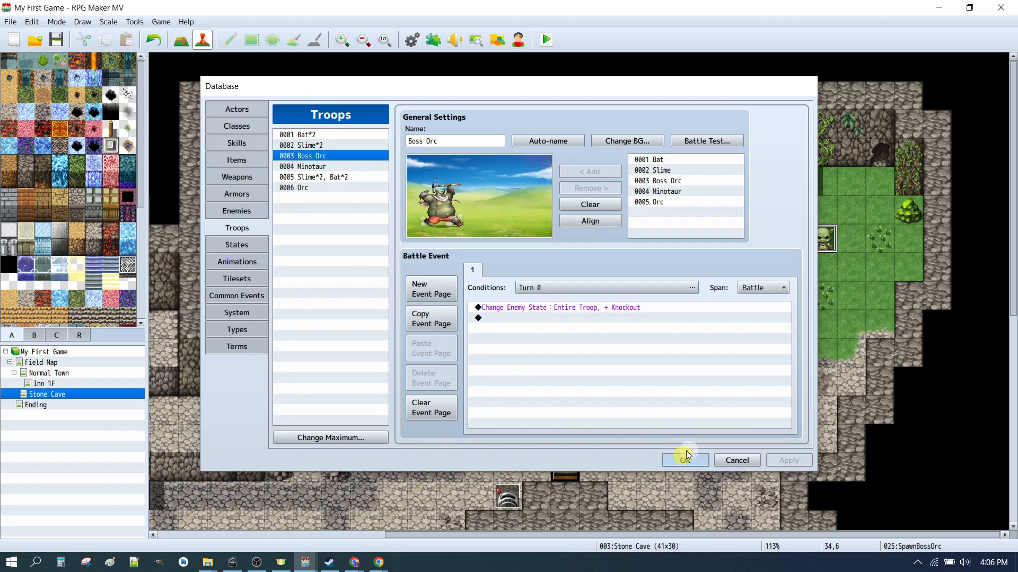
pyautogui.doubleClick(821, 237)
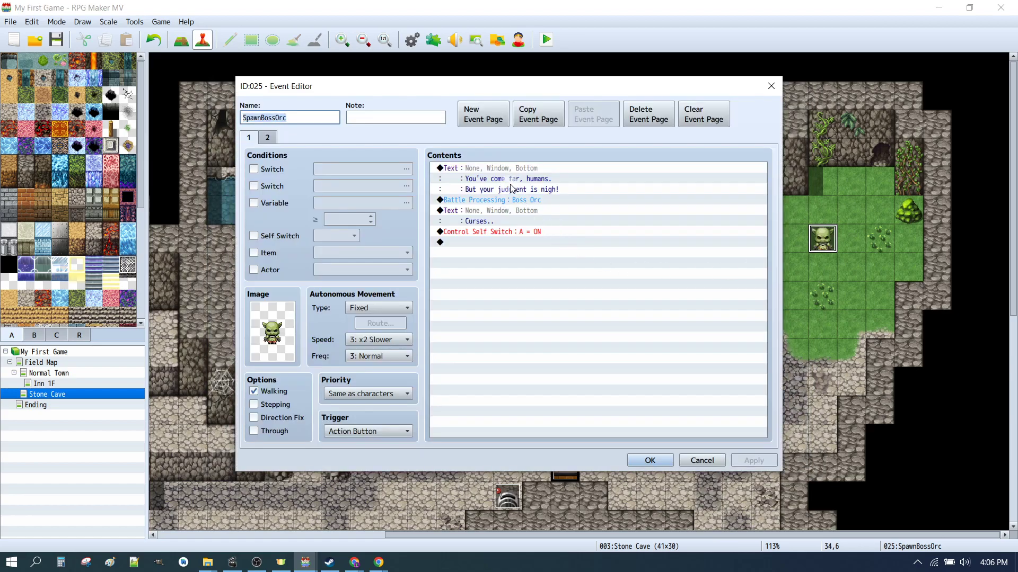
pyautogui.click(495, 199)
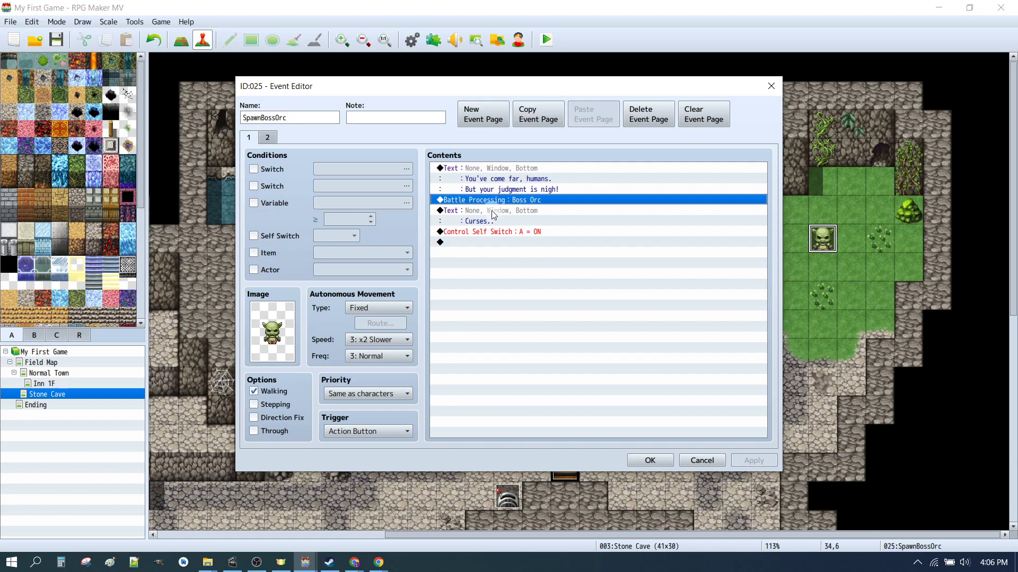
pyautogui.click(493, 214)
pyautogui.click(269, 139)
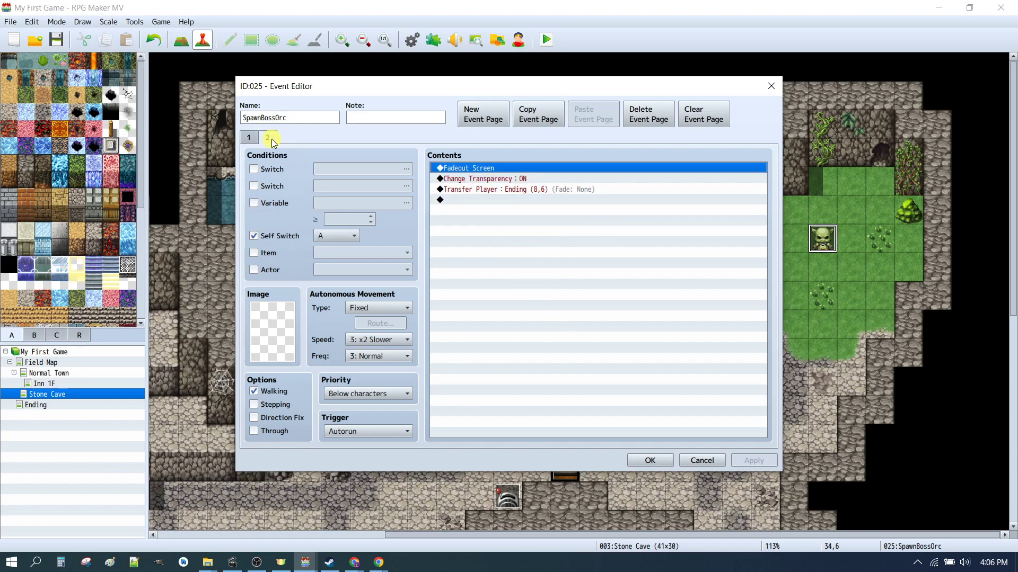
pyautogui.click(466, 168)
pyautogui.click(477, 179)
pyautogui.click(482, 189)
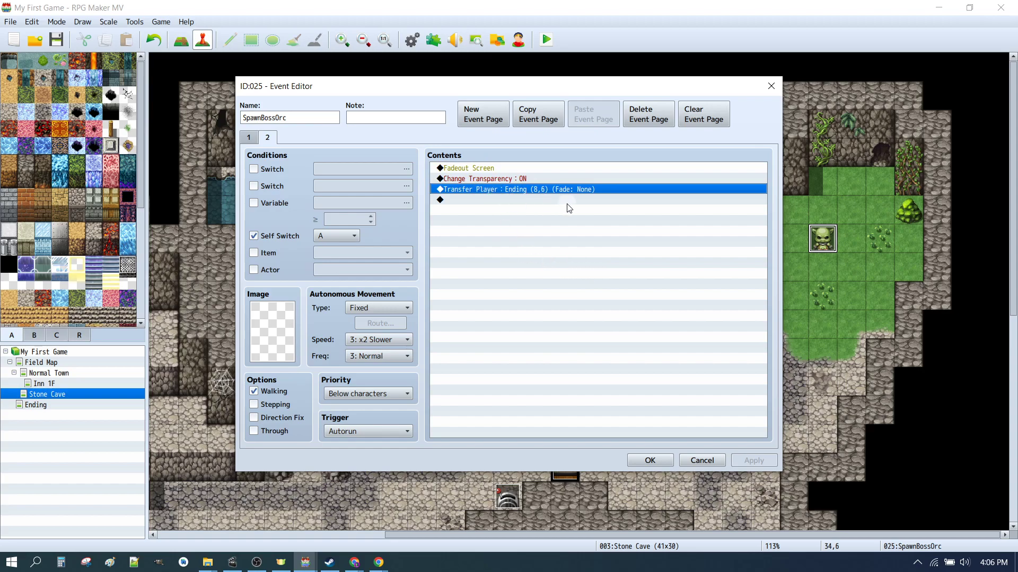
pyautogui.click(657, 463)
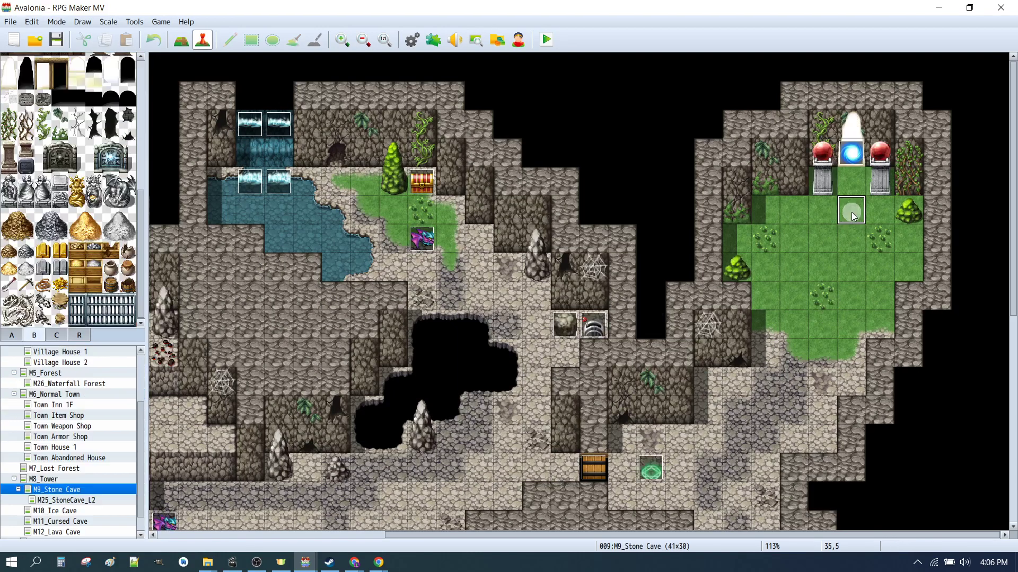
# Name enemy entry 0020 '--DUNGEON BOSSES--' as a divider
pyautogui.click(413, 40)
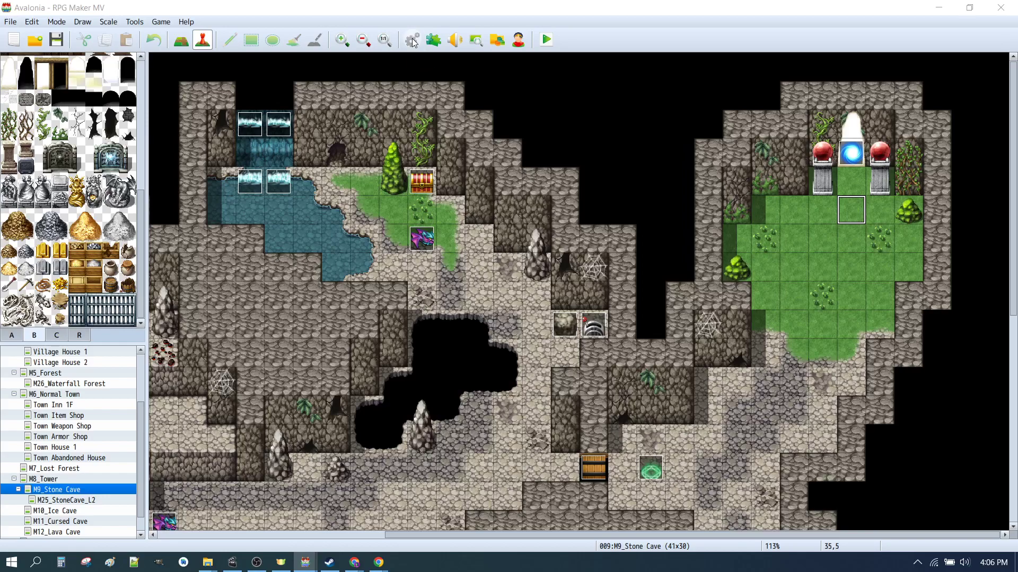
pyautogui.click(246, 212)
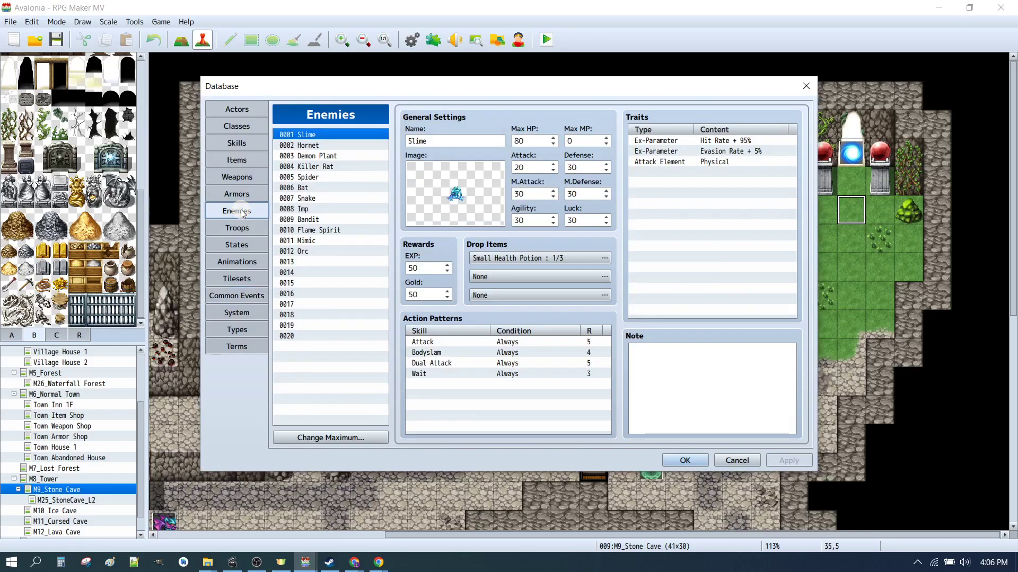
pyautogui.click(308, 283)
pyautogui.click(440, 142)
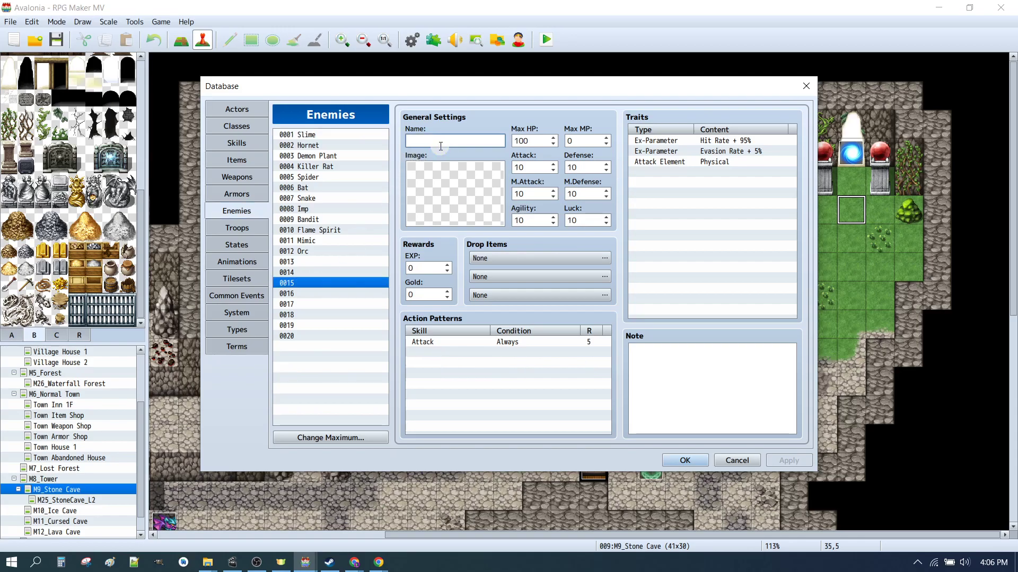
pyautogui.write('--DUNGEON BOSSES--')
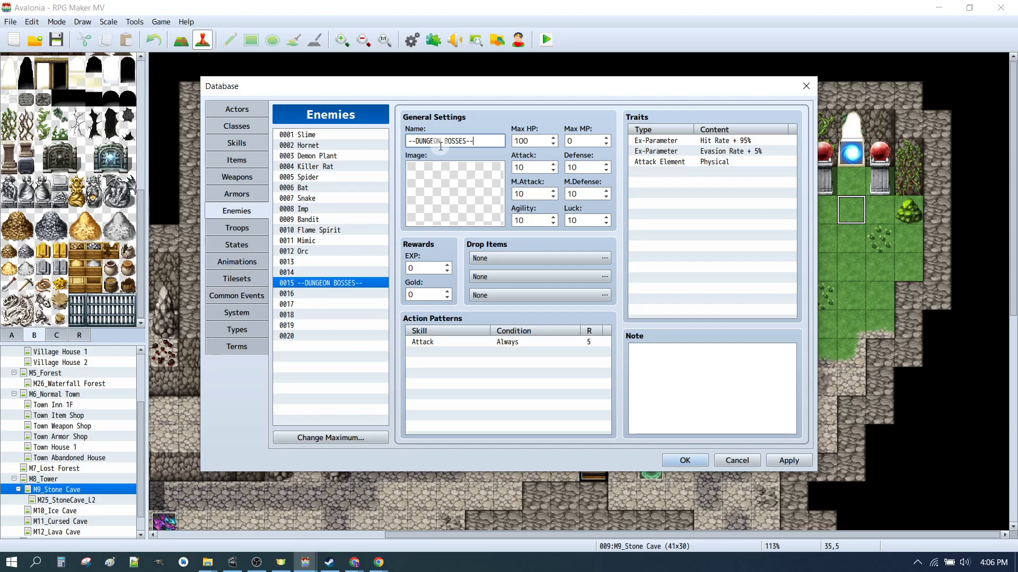
pyautogui.hotkey('ctrl', 'a')
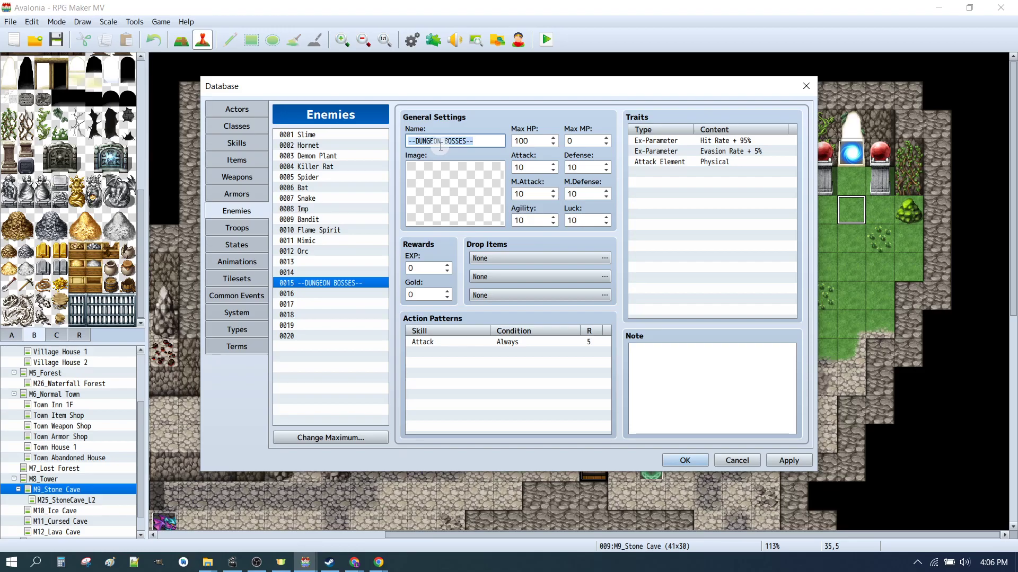
pyautogui.hotkey('ctrl', 'x')
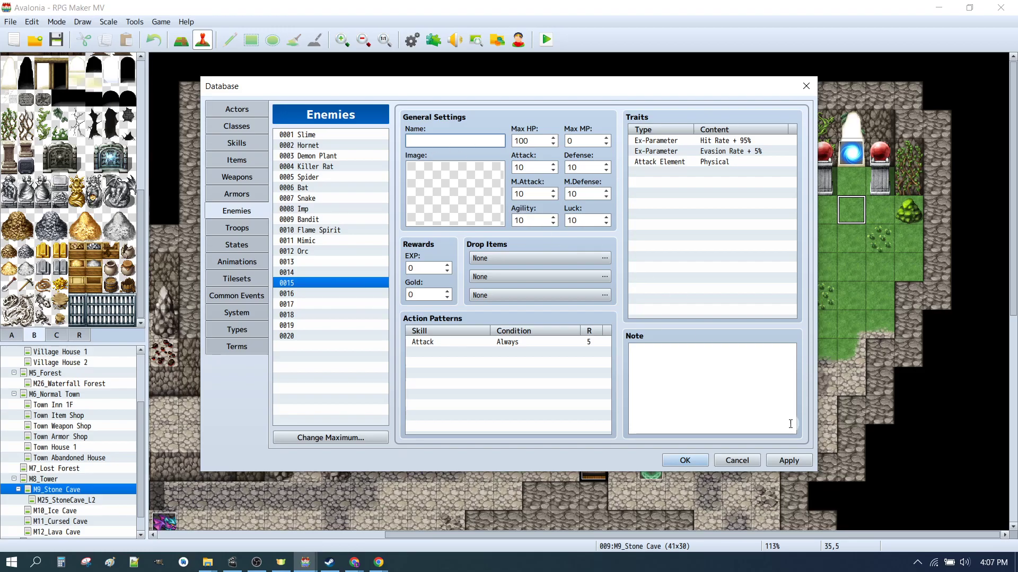
pyautogui.click(317, 336)
pyautogui.click(433, 140)
pyautogui.hotkey('ctrl', 'v')
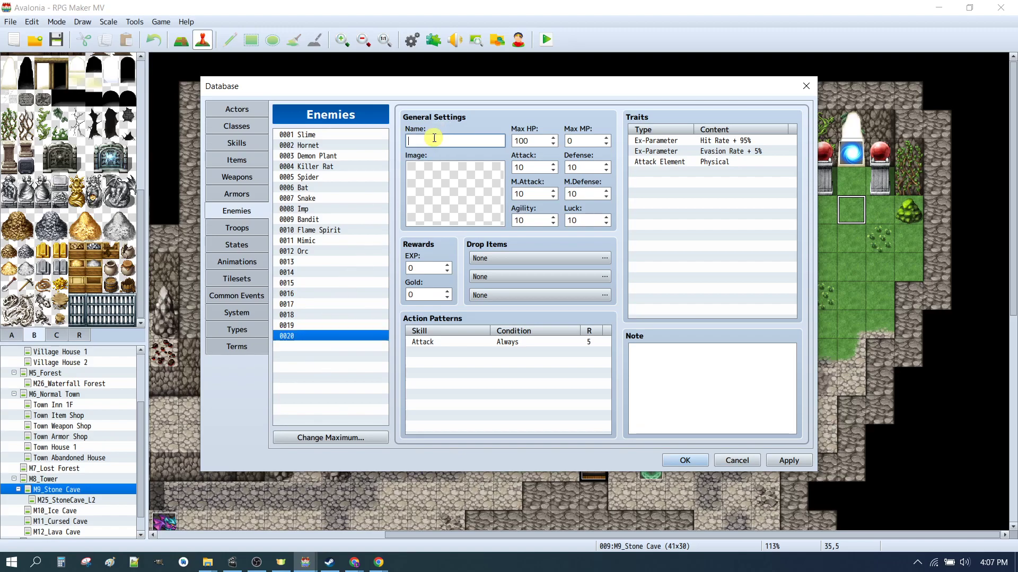
# Raise the enemy list maximum to 25 entries and select new entry 0021
pyautogui.click(330, 437)
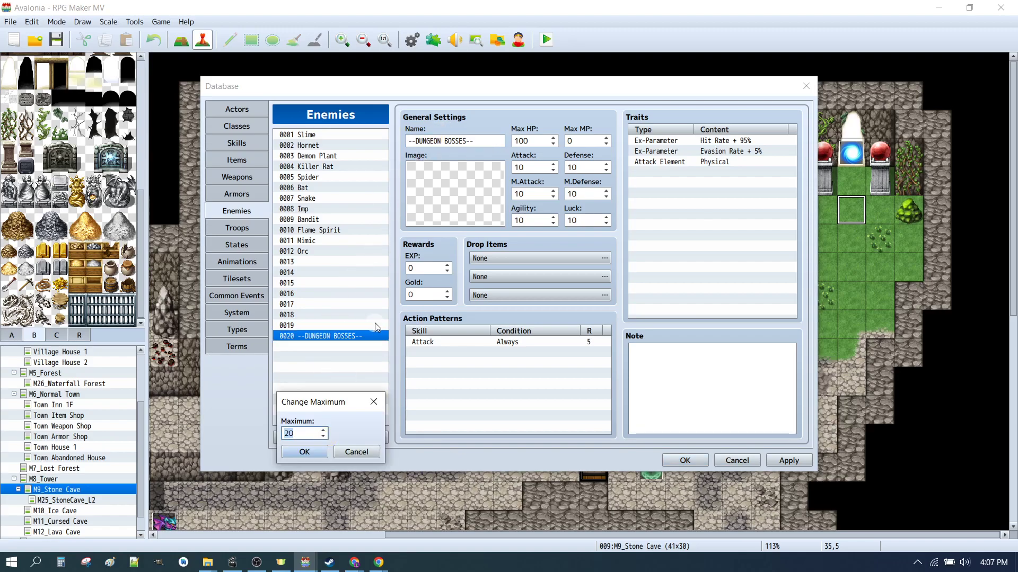
pyautogui.write('25')
pyautogui.press('Return')
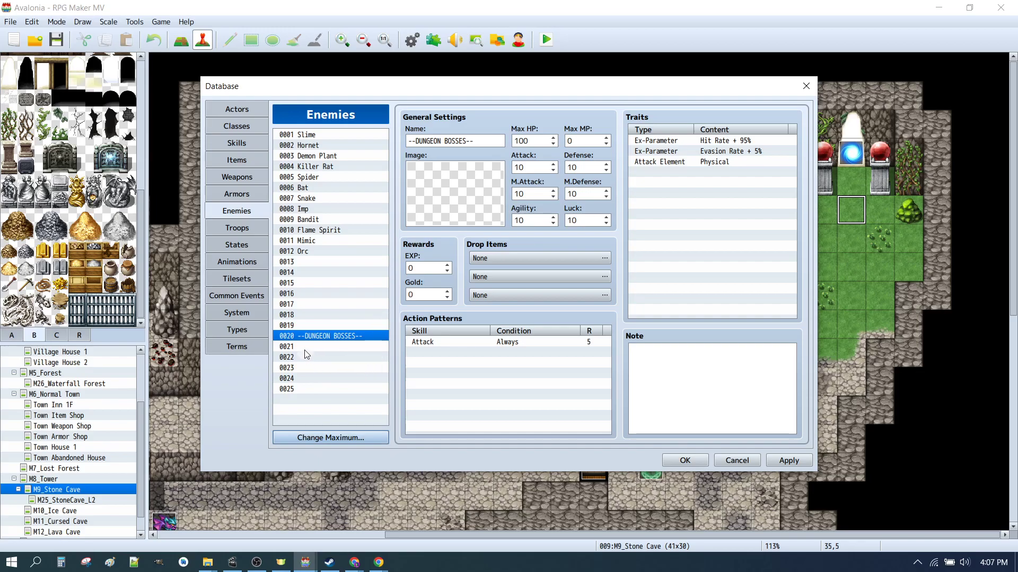
pyautogui.click(289, 336)
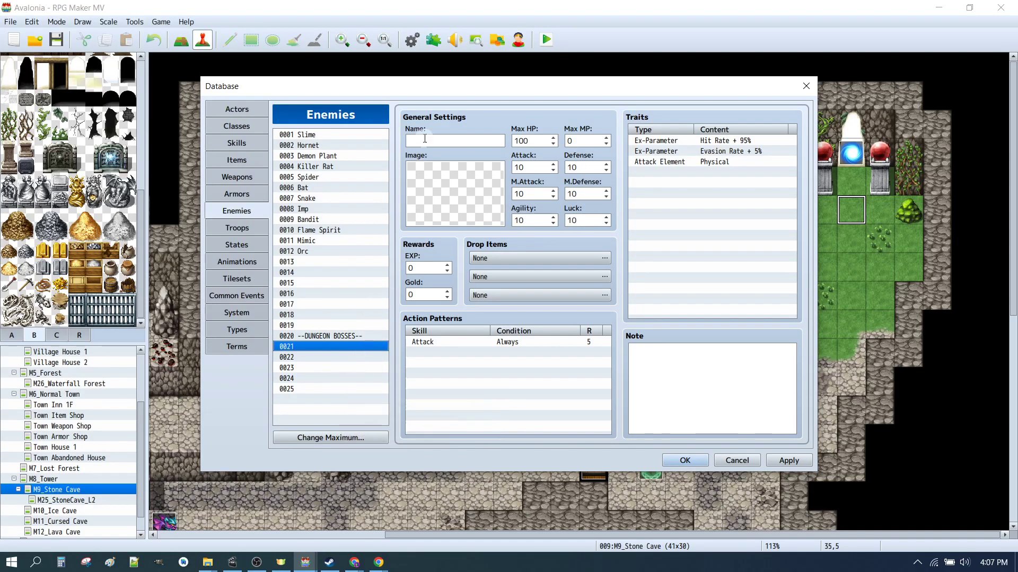
pyautogui.click(332, 348)
pyautogui.click(425, 140)
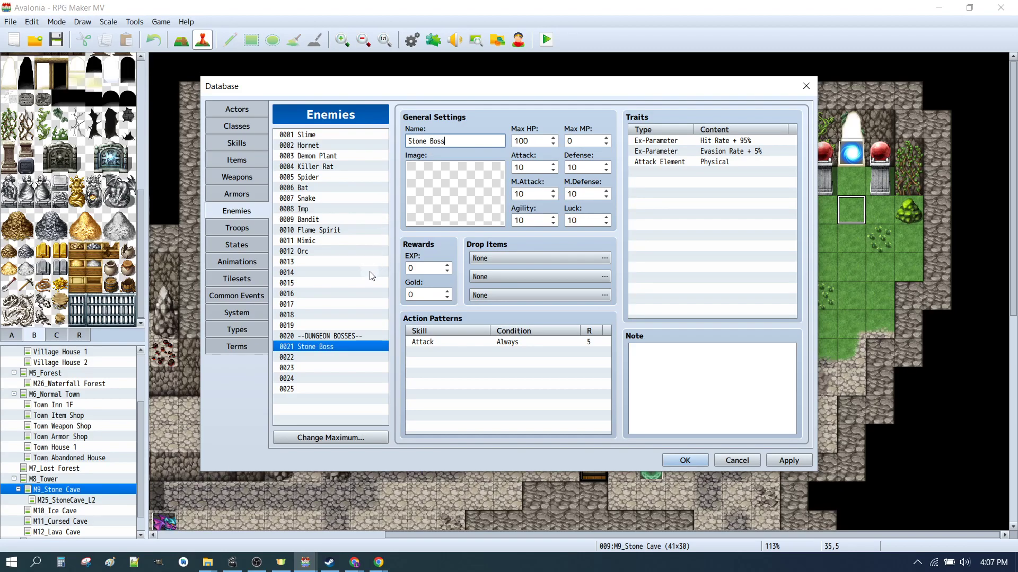
# Paste the Orc enemy's data into entry 0021 and rename it Stone Boss
pyautogui.click(312, 253)
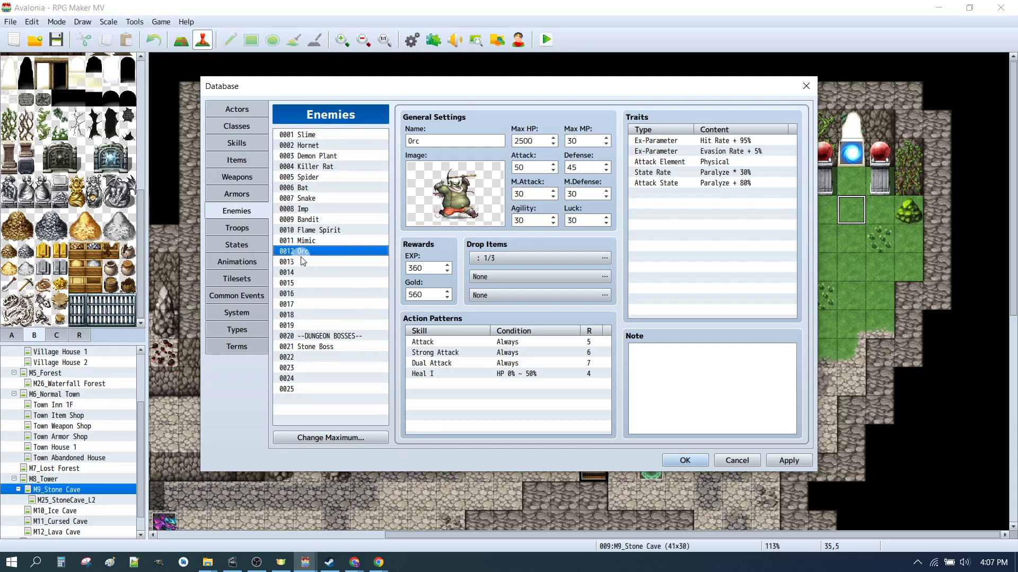
pyautogui.click(317, 347)
pyautogui.hotkey('ctrl', 'v')
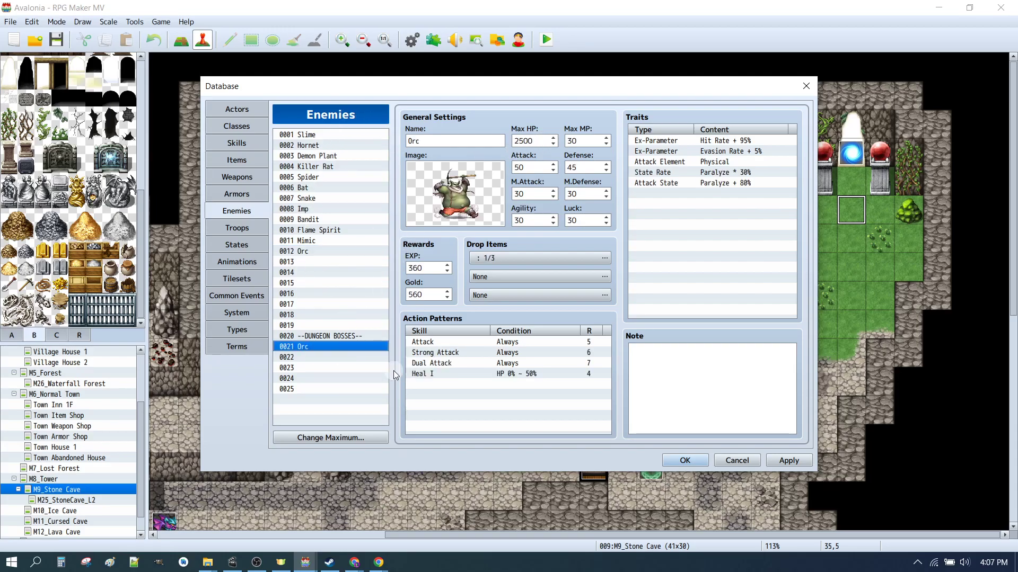
pyautogui.doubleClick(424, 141)
pyautogui.write('Stone Boss')
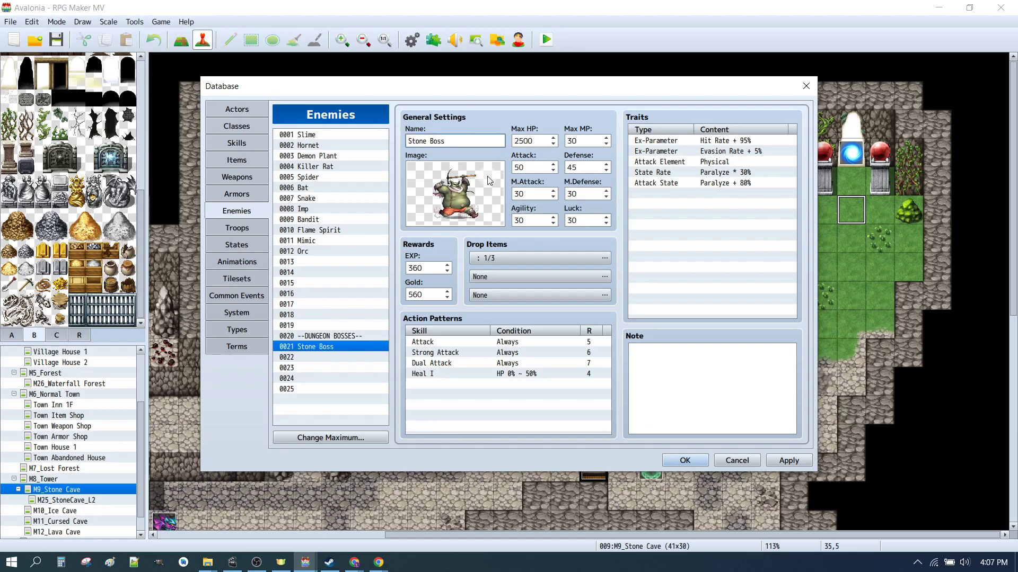
pyautogui.click(313, 358)
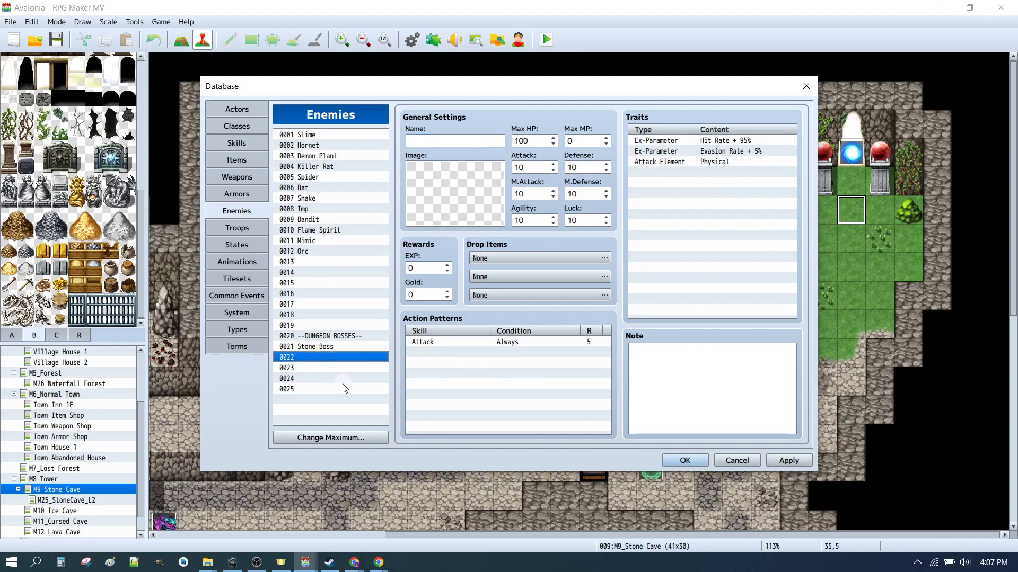
pyautogui.press('Up')
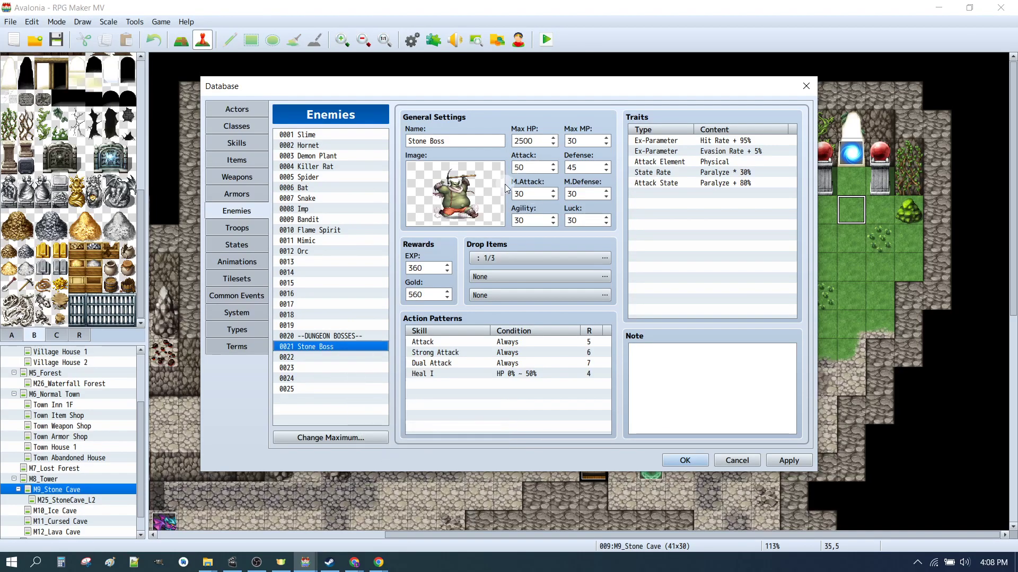
# Set the Stone Boss's battler image to Gargoyle
pyautogui.doubleClick(476, 183)
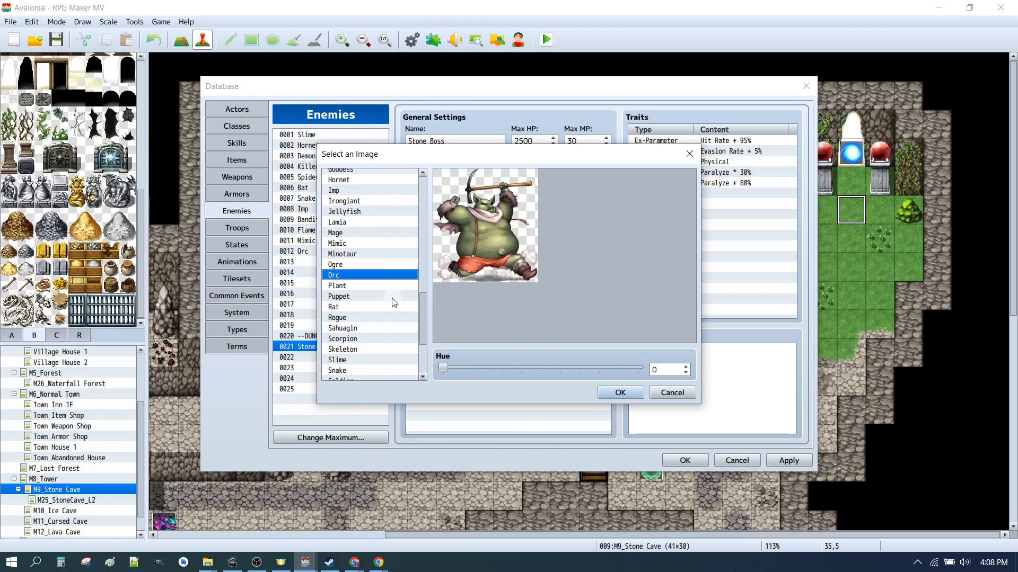
pyautogui.scroll(3, 375, 282)
pyautogui.scroll(1, 374, 282)
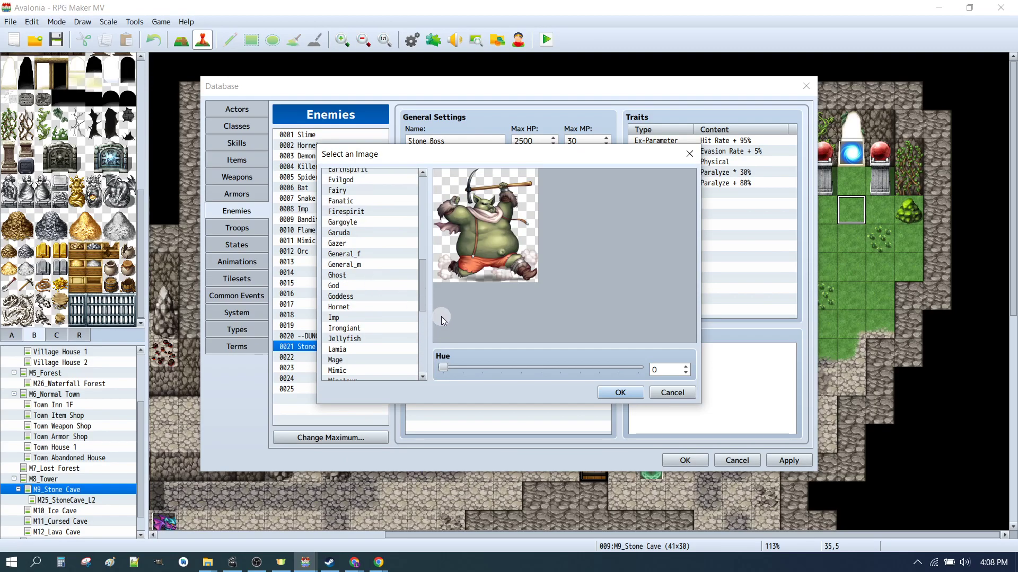
pyautogui.click(352, 222)
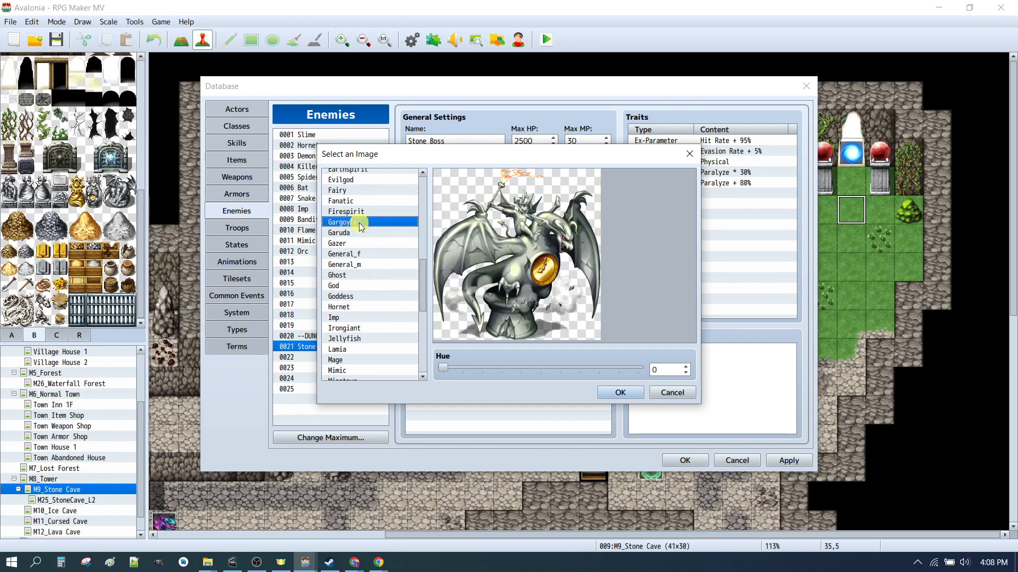
pyautogui.click(623, 395)
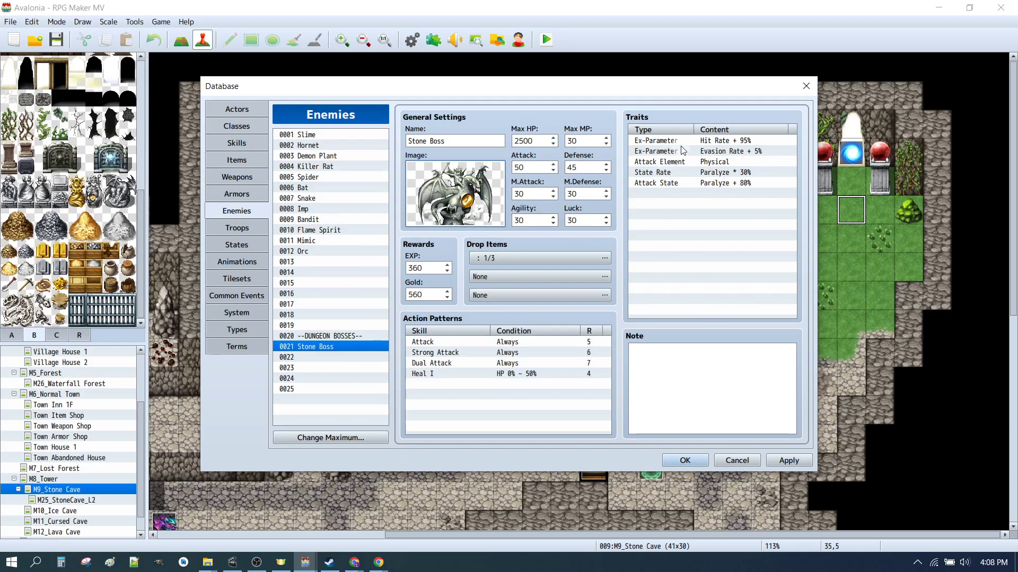
# Set the Stone Boss's Max HP to 5000 and Max MP to 100
pyautogui.doubleClick(530, 141)
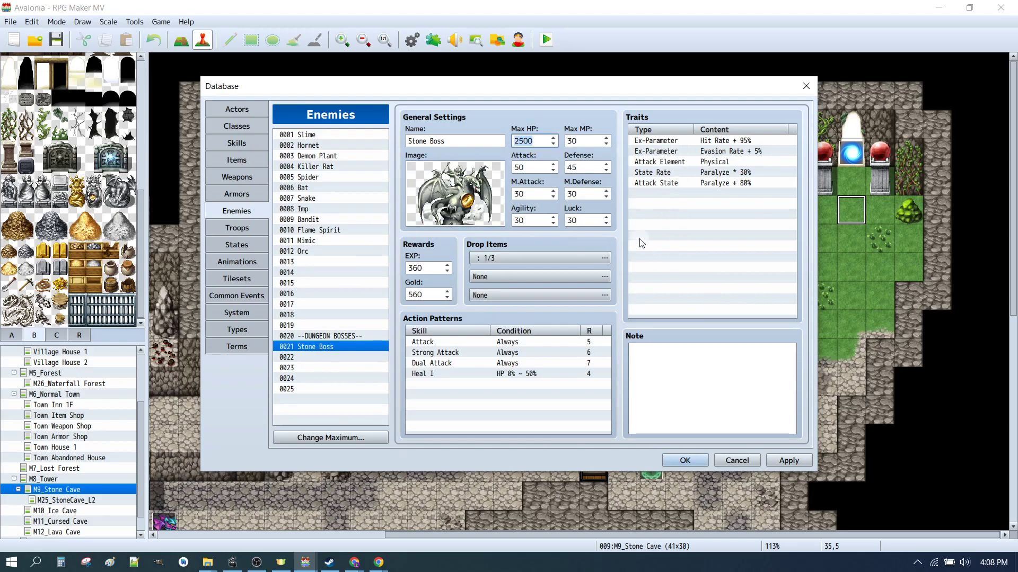
pyautogui.write('5')
pyautogui.click(317, 378)
pyautogui.click(326, 347)
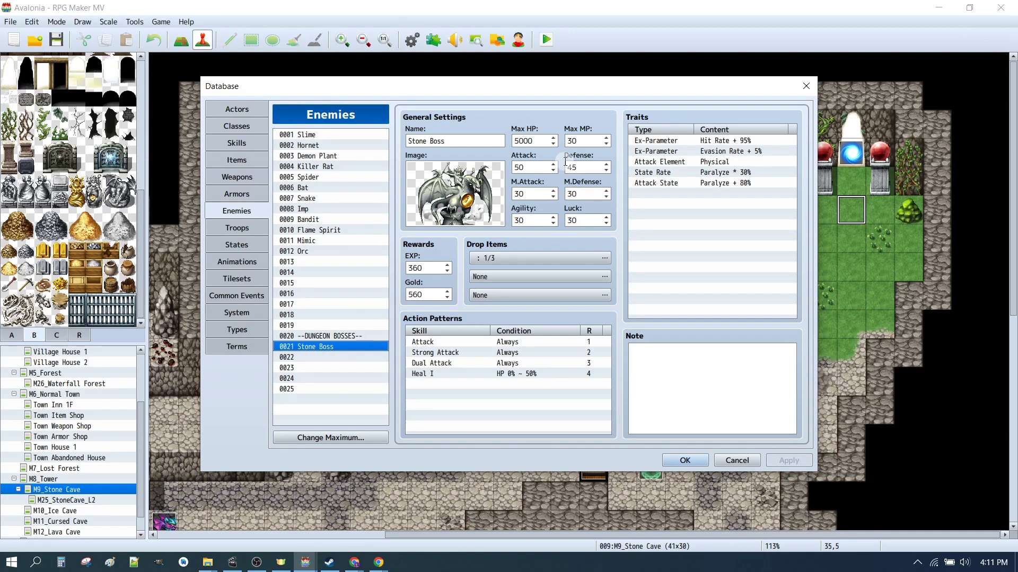
pyautogui.doubleClick(573, 141)
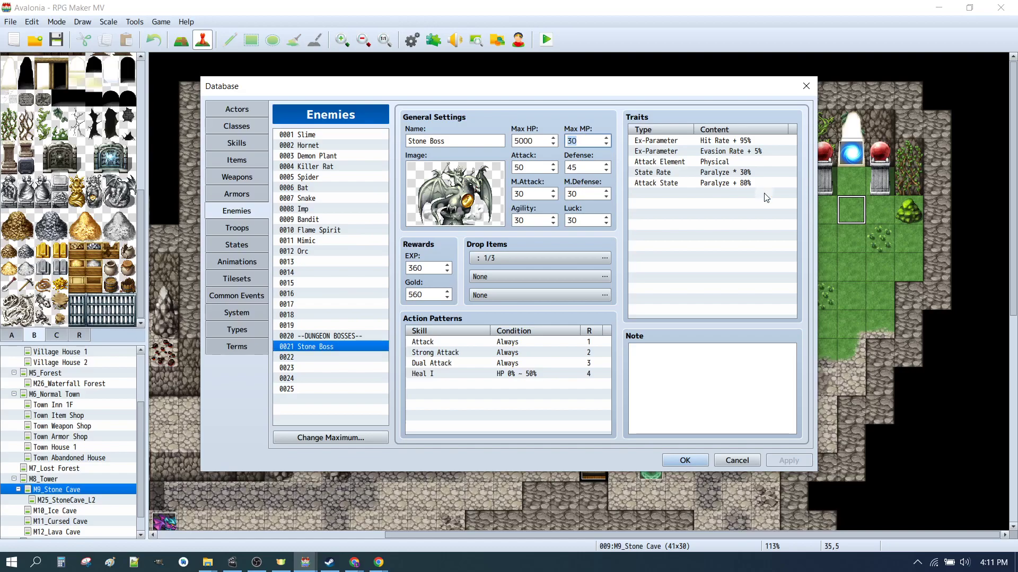
pyautogui.write('100')
# Set Attack 75, Defense 60, the other stats 50, and EXP and Gold to 1000
pyautogui.doubleClick(538, 169)
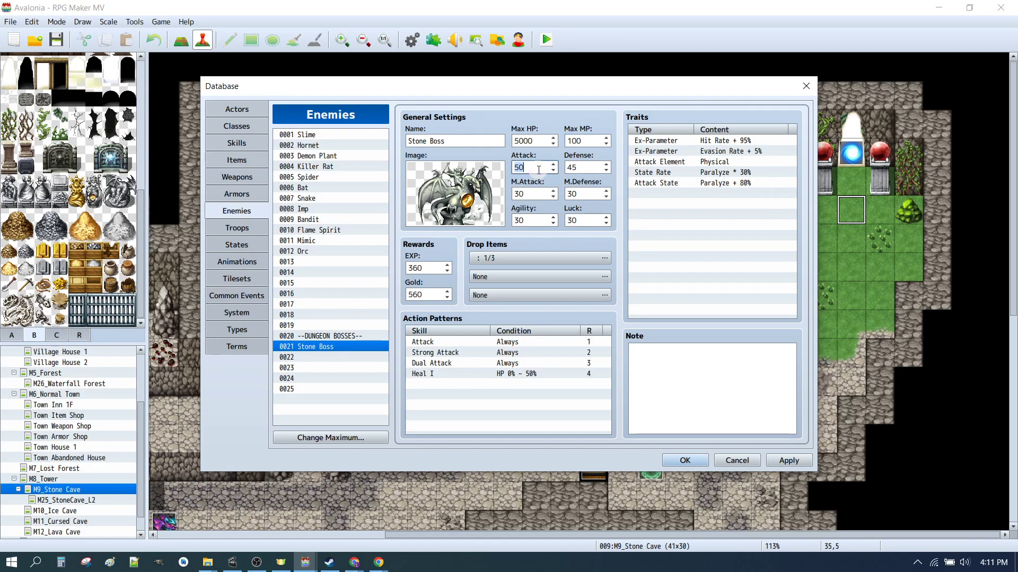
pyautogui.write('75')
pyautogui.press('Tab')
pyautogui.write('60')
pyautogui.press('Tab')
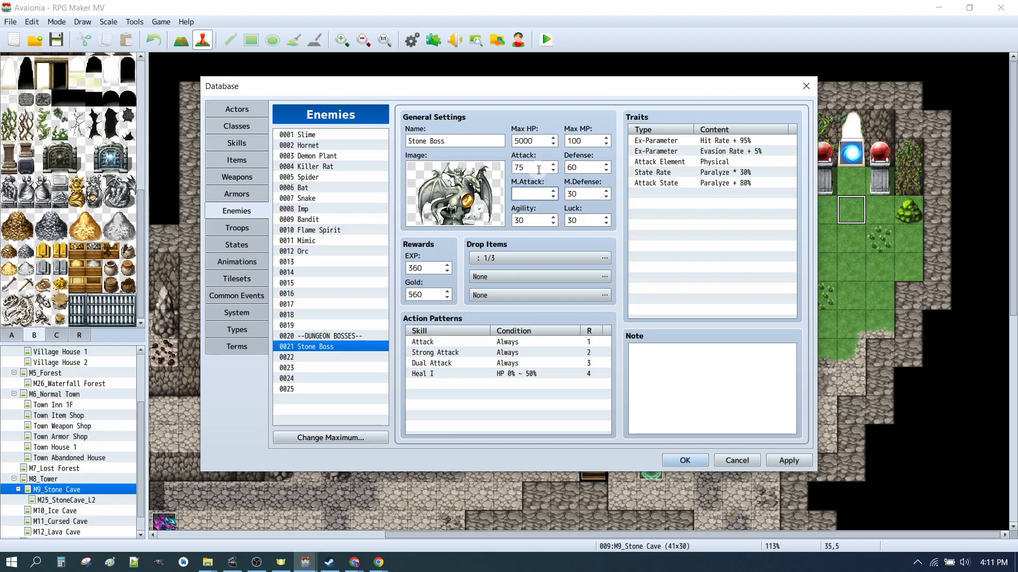
pyautogui.write('50')
pyautogui.press('Tab')
pyautogui.press('Tab')
pyautogui.press('Tab')
pyautogui.write('50')
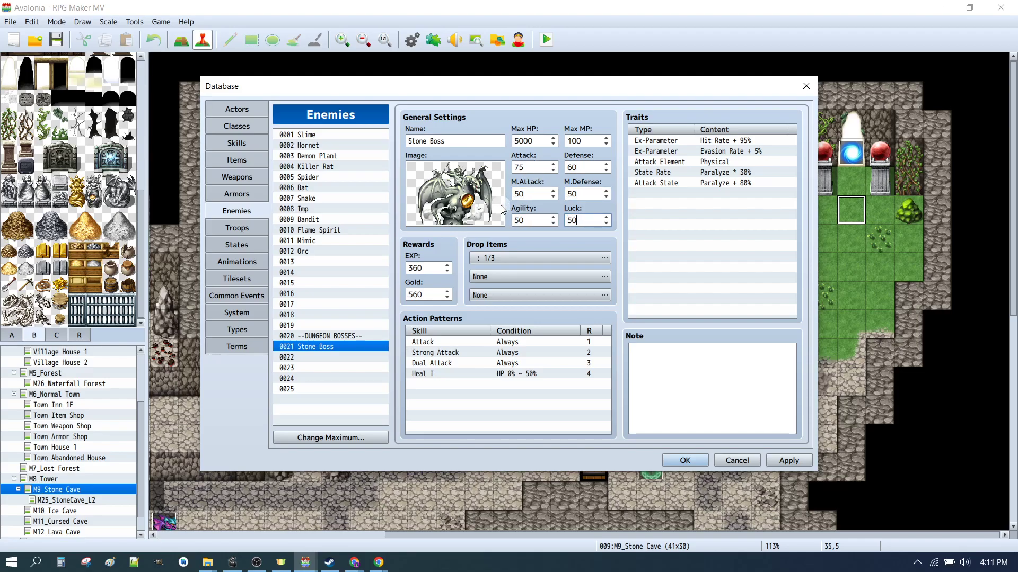
pyautogui.press('Tab')
pyautogui.write('1000')
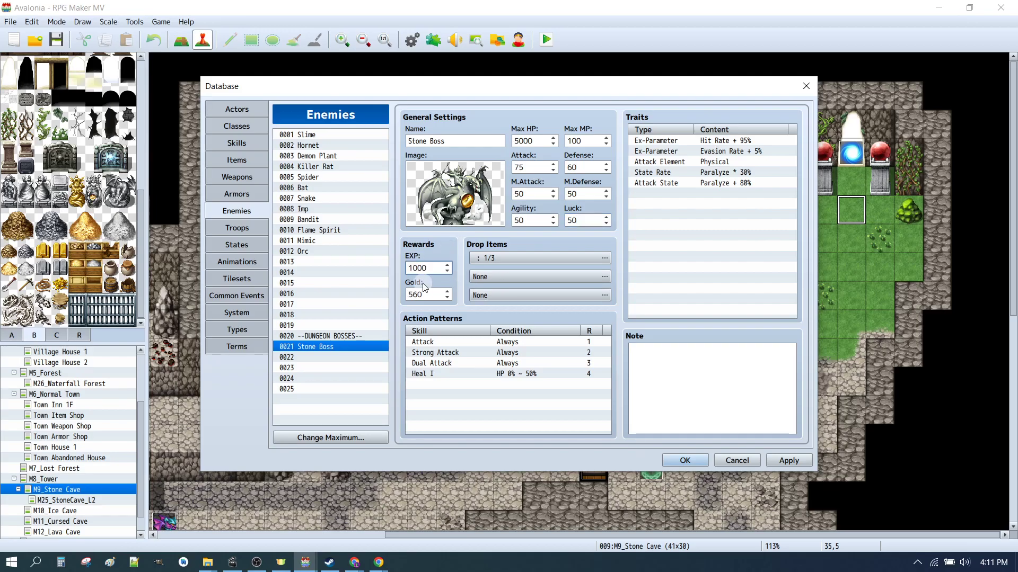
pyautogui.press('Tab')
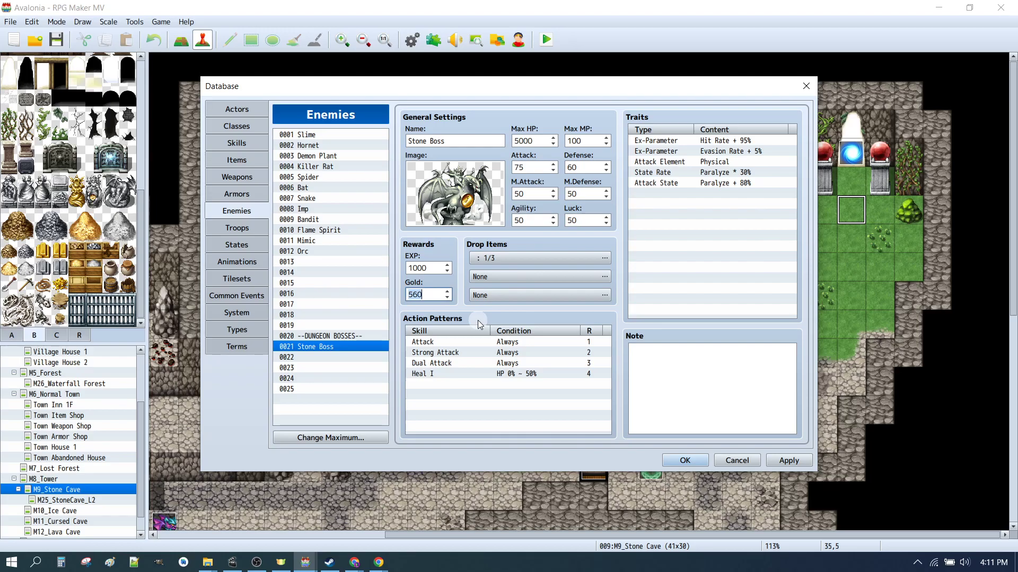
pyautogui.write('1000')
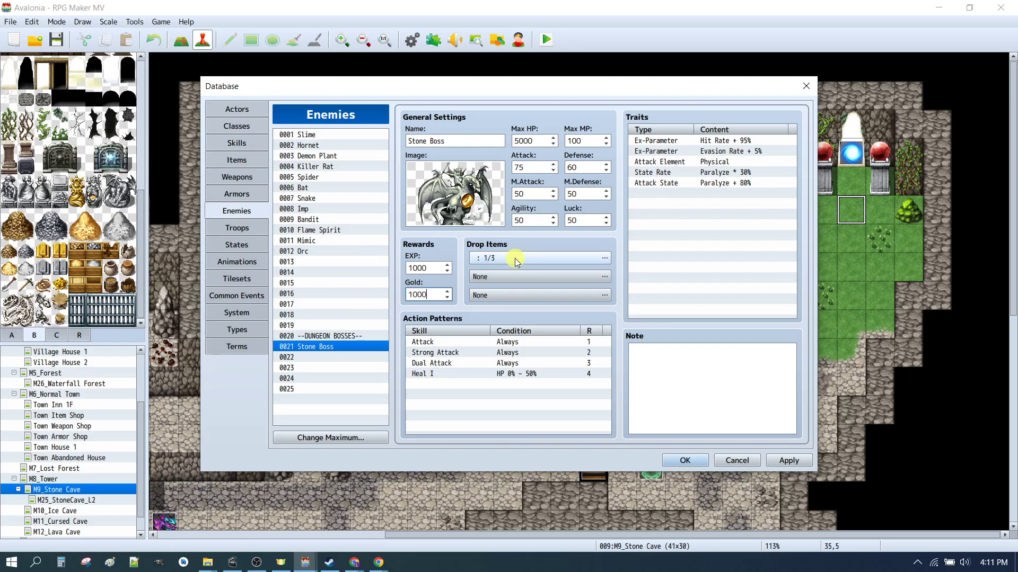
pyautogui.click(514, 258)
# Add a Large Elixir as the first drop at 1/3 chance
pyautogui.click(515, 255)
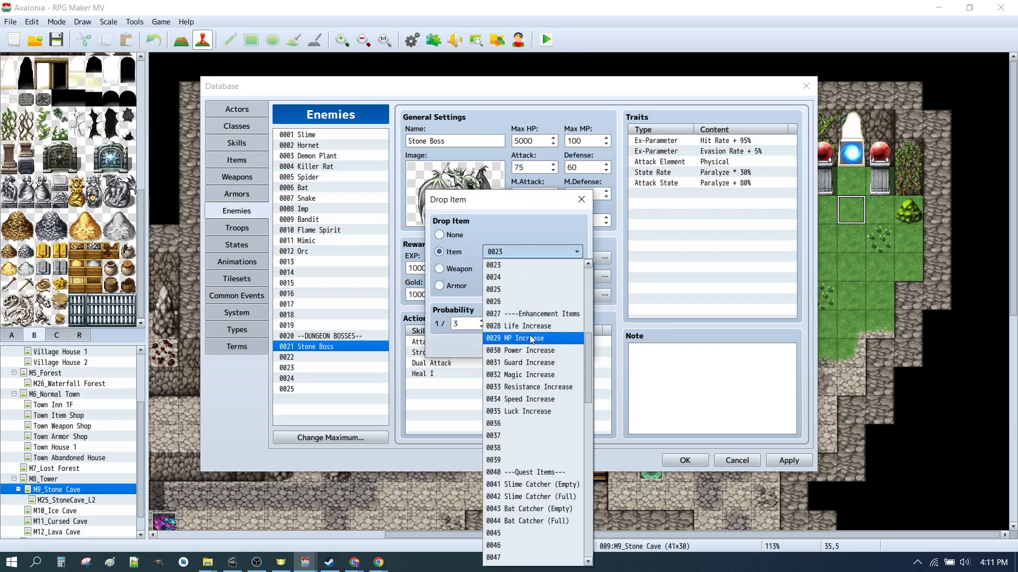
pyautogui.scroll(5, 539, 340)
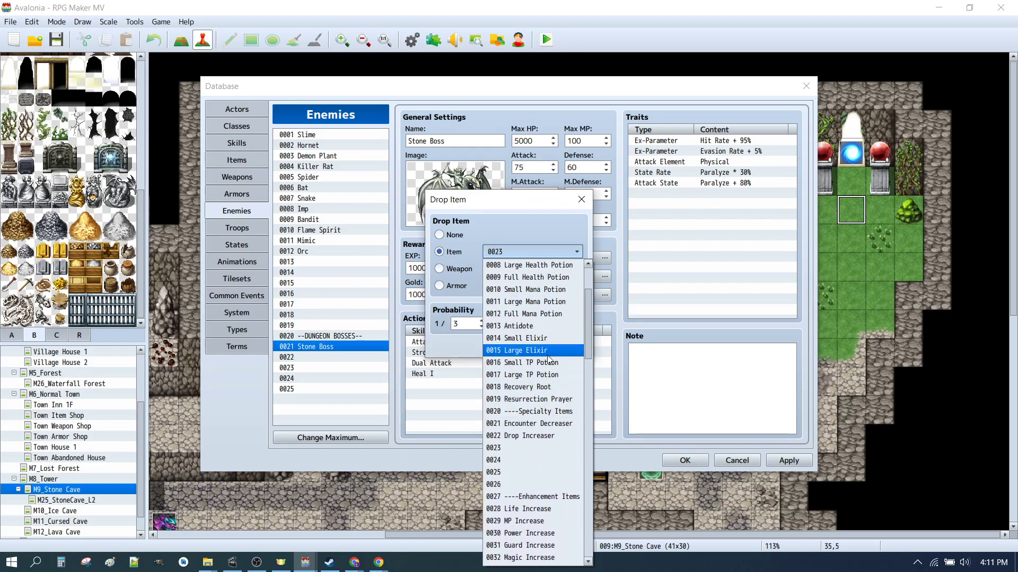
pyautogui.click(531, 351)
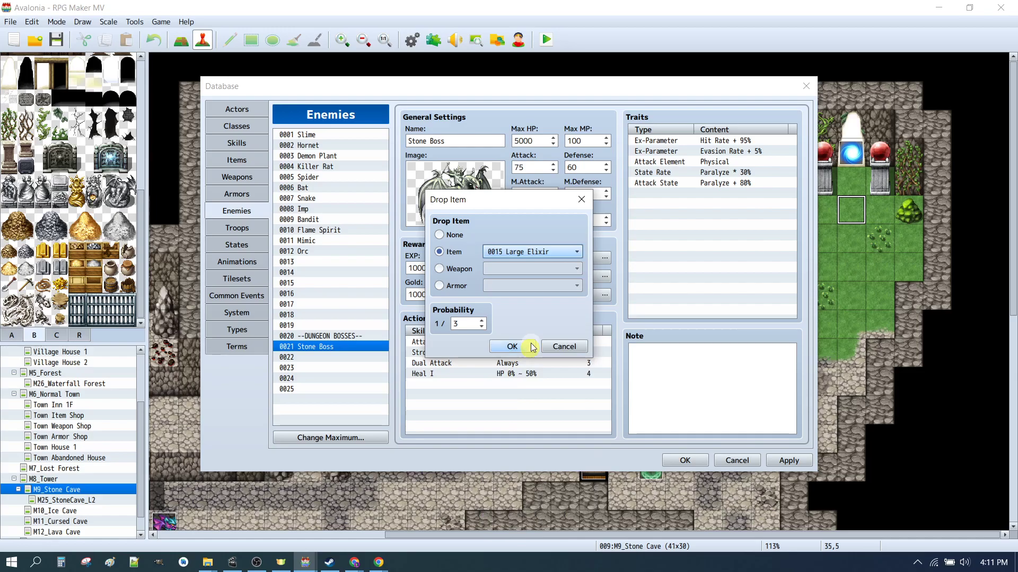
pyautogui.click(471, 271)
pyautogui.click(511, 272)
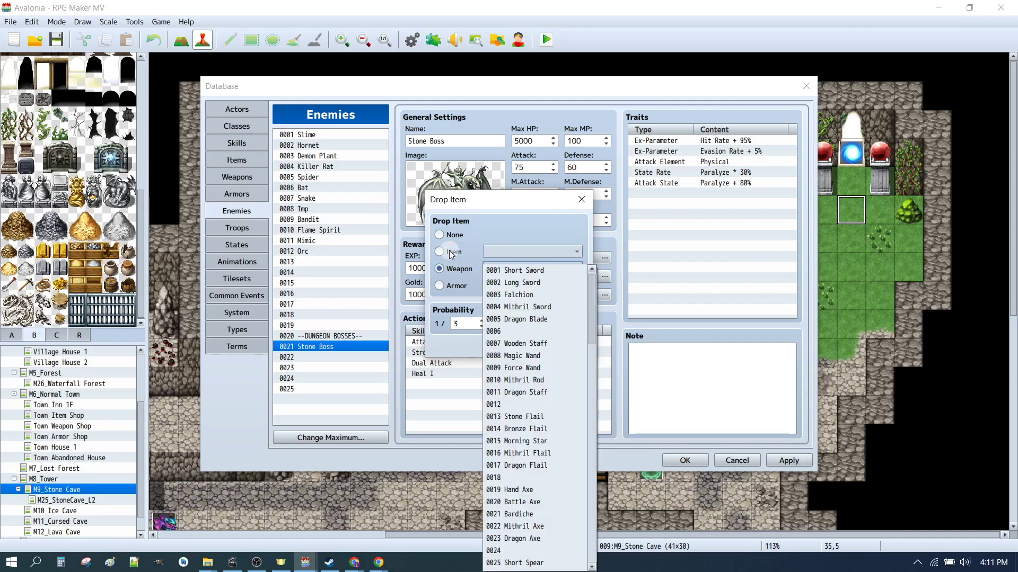
pyautogui.hotkey('ctrl', 'z')
pyautogui.click(511, 347)
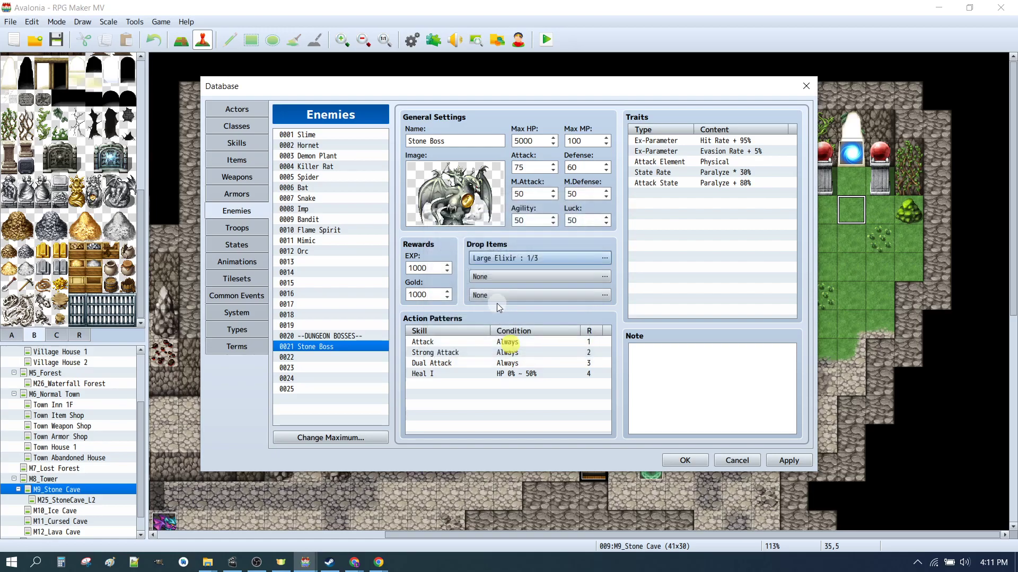
# Add a Mithril Sword weapon as the second drop at 1/1
pyautogui.doubleClick(497, 277)
pyautogui.click(454, 270)
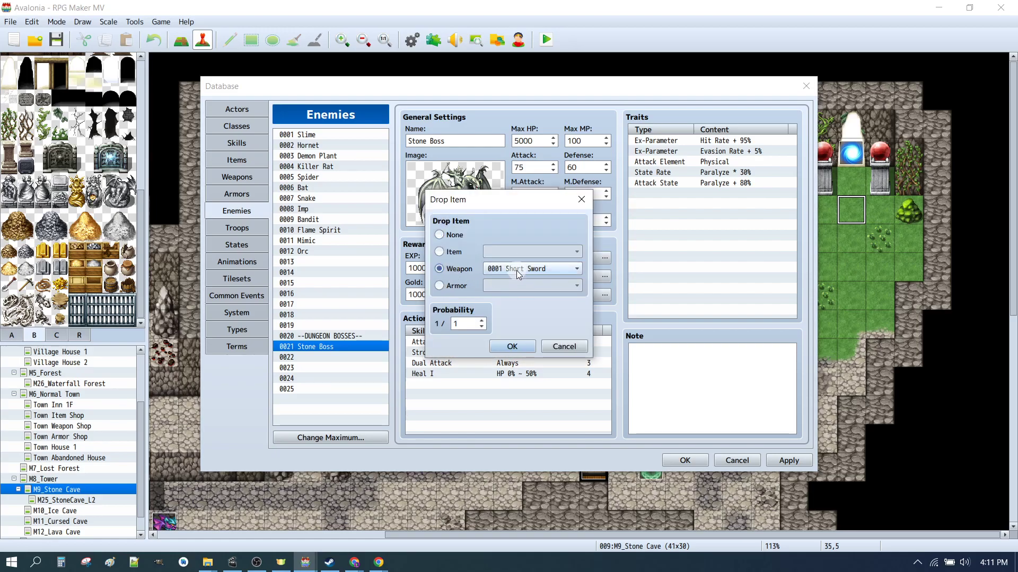
pyautogui.click(516, 271)
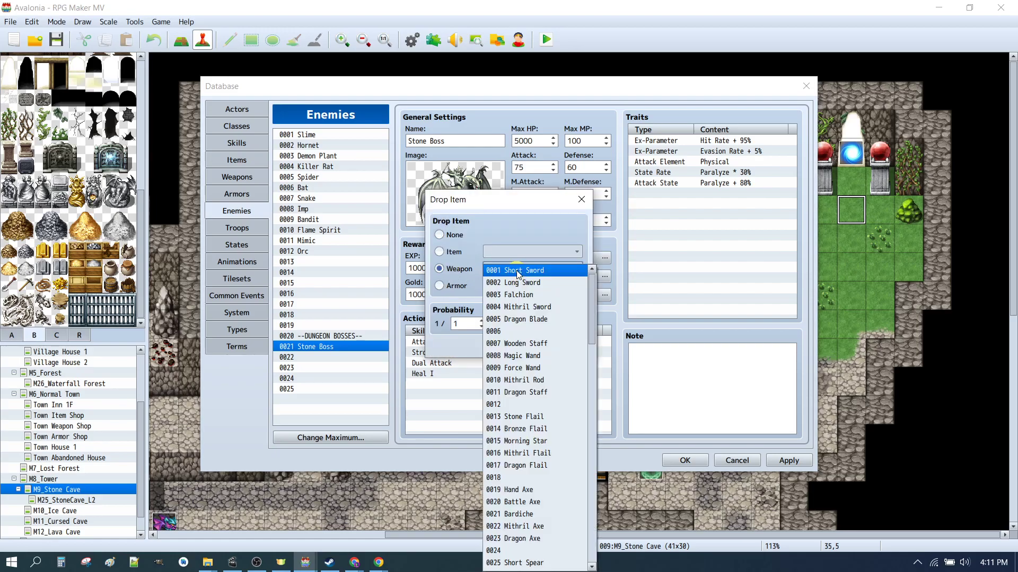
pyautogui.click(523, 307)
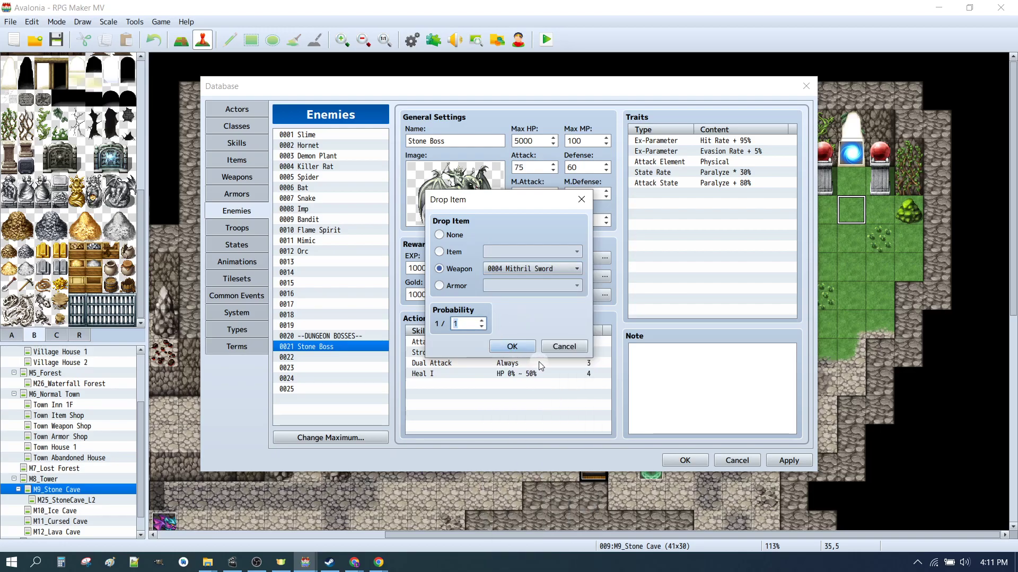
pyautogui.click(512, 346)
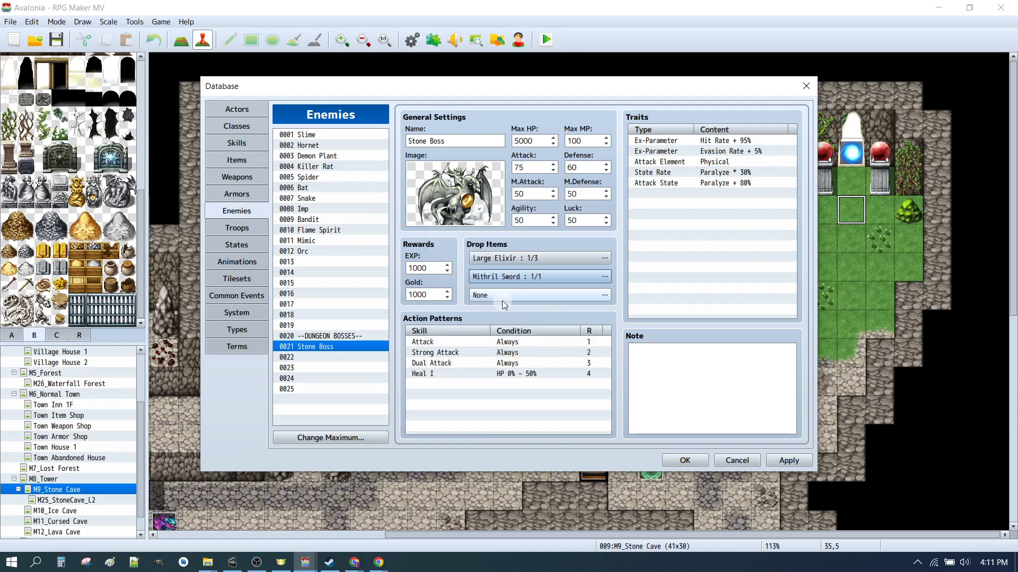
# Add an Elemental Cloak armor as the third drop at 1/1
pyautogui.doubleClick(483, 295)
pyautogui.click(454, 287)
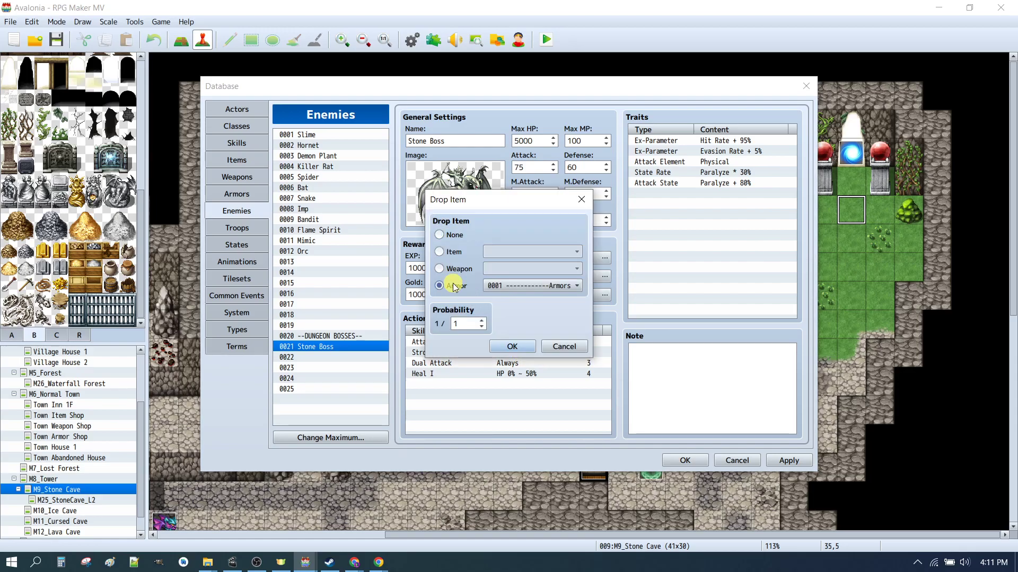
pyautogui.click(520, 287)
pyautogui.scroll(-2, 546, 355)
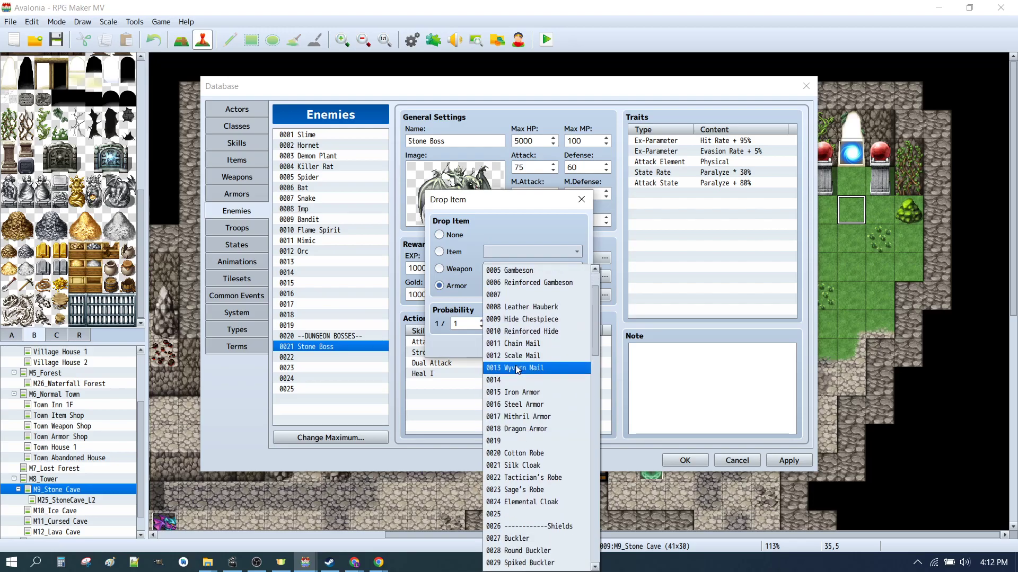
pyautogui.click(518, 369)
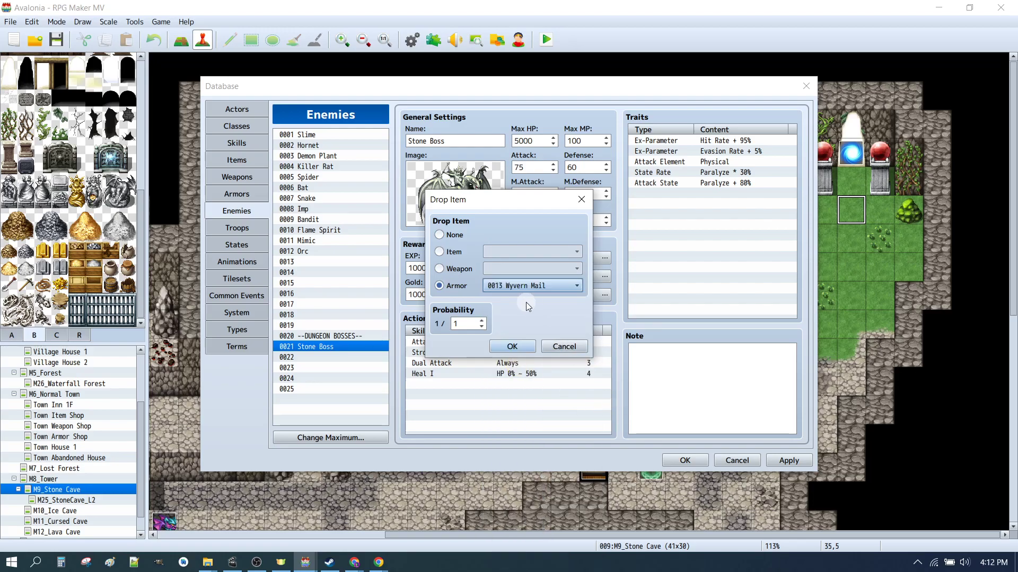
pyautogui.click(520, 285)
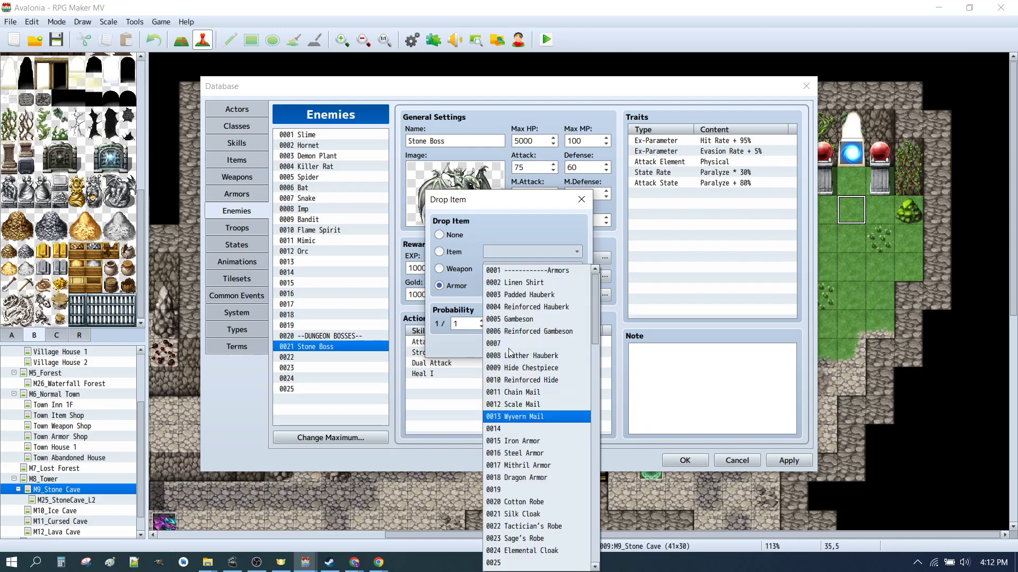
pyautogui.click(527, 436)
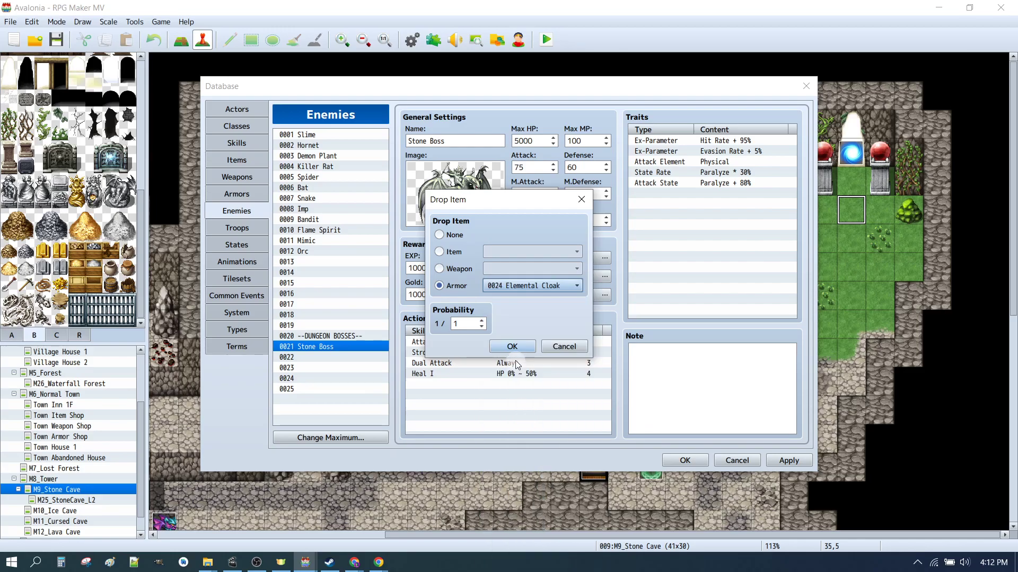
pyautogui.click(510, 347)
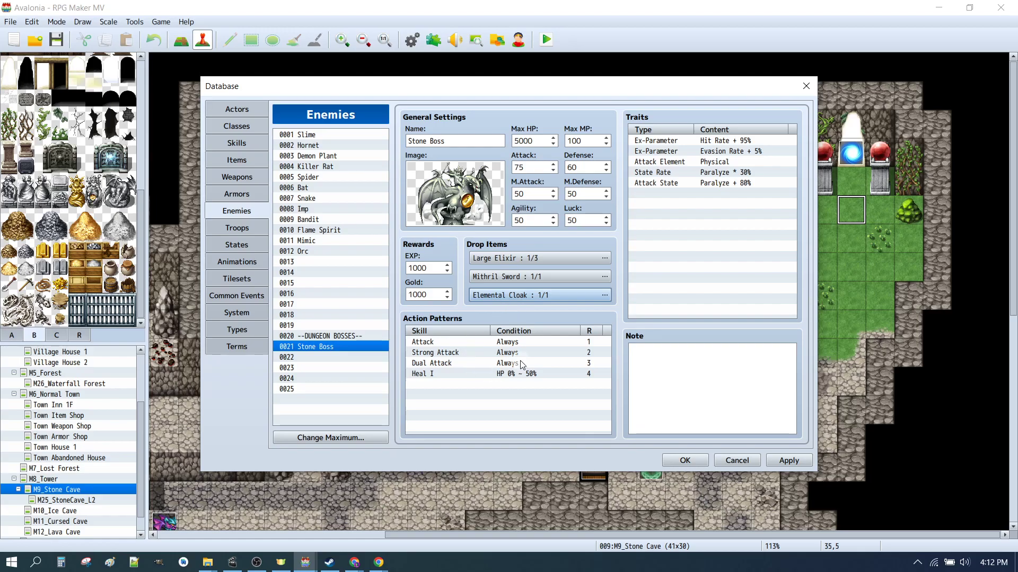
# Adjust the Stone Boss action ratings: Attack 1, Strong Attack 2, Dual Attack 3, Heal I 4
pyautogui.click(457, 360)
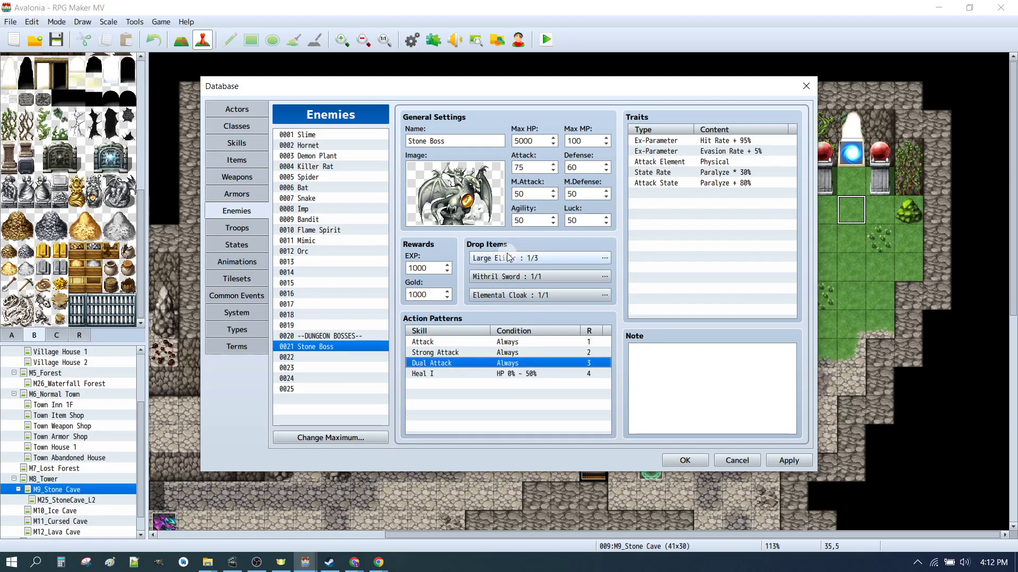
pyautogui.click(438, 340)
pyautogui.click(589, 345)
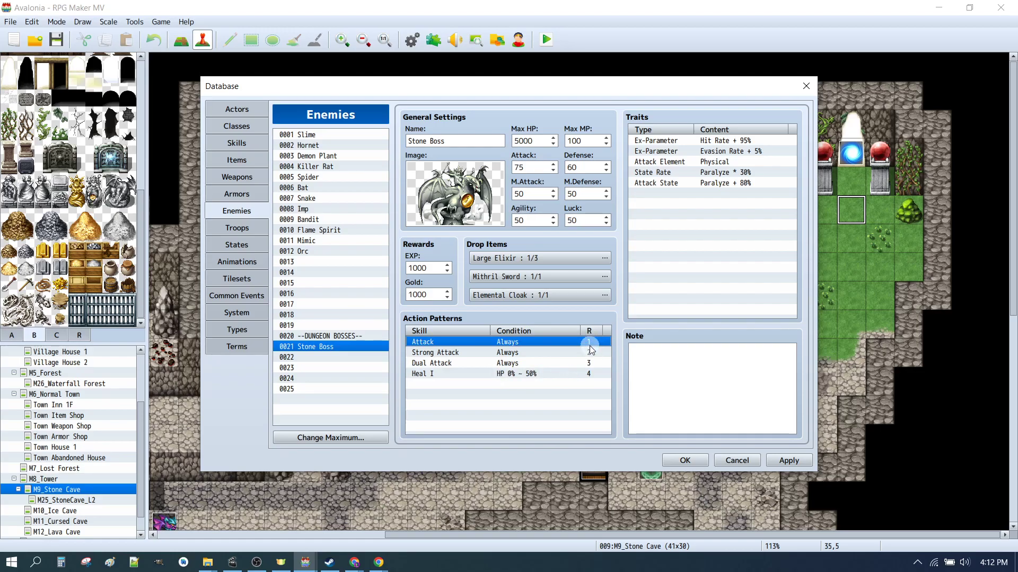
pyautogui.click(315, 208)
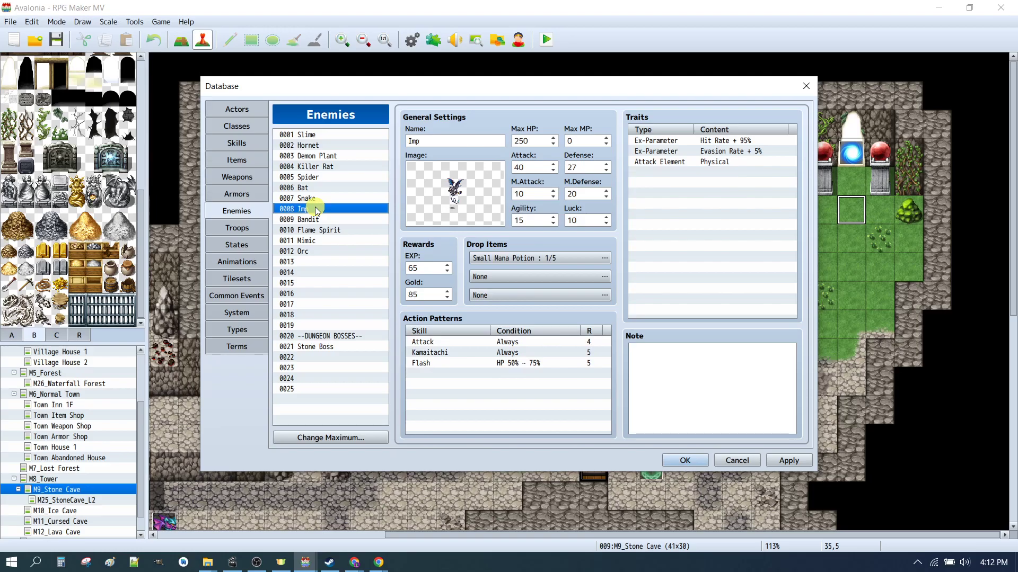
pyautogui.click(315, 346)
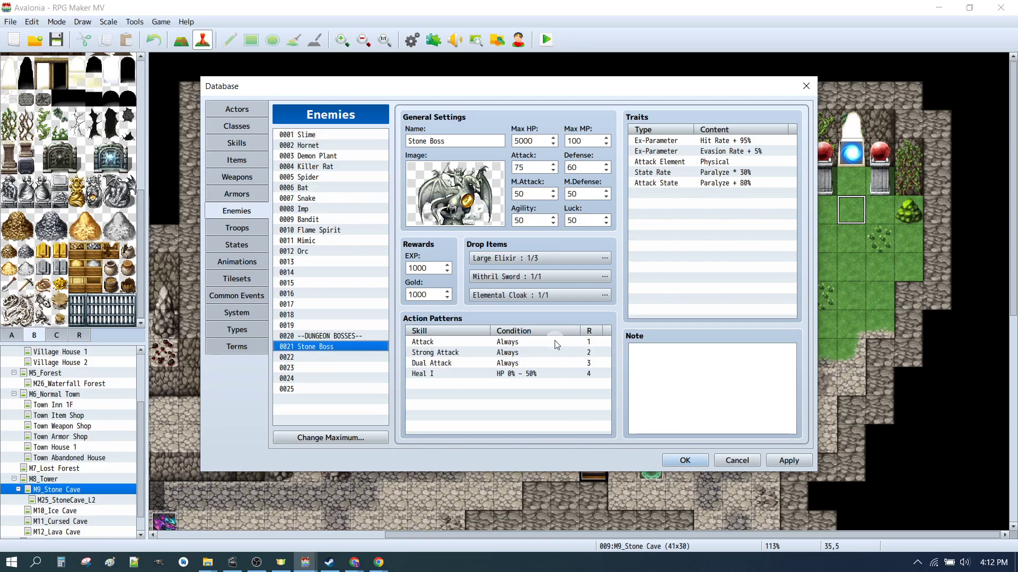
pyautogui.click(590, 342)
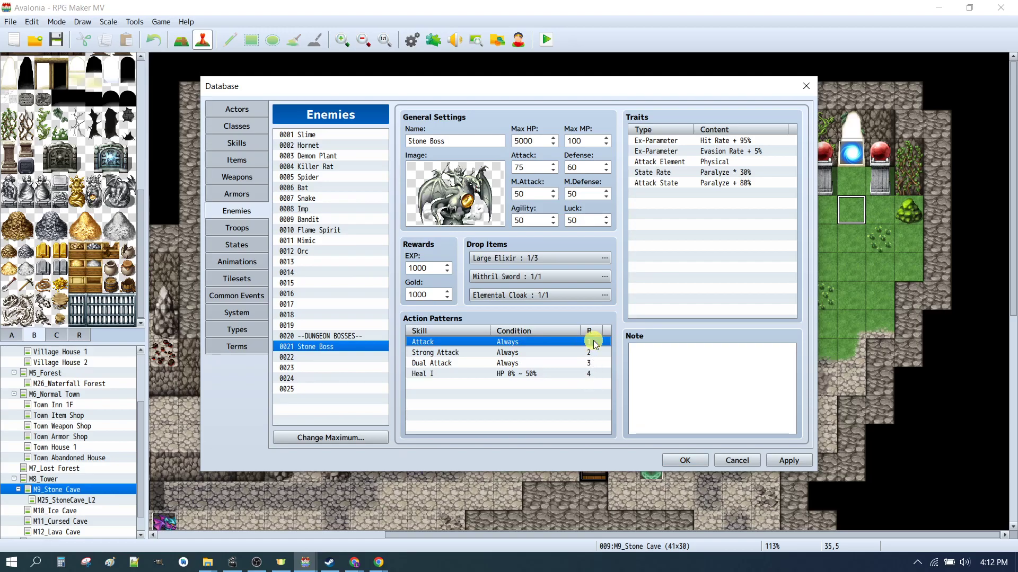
pyautogui.click(588, 354)
pyautogui.click(592, 373)
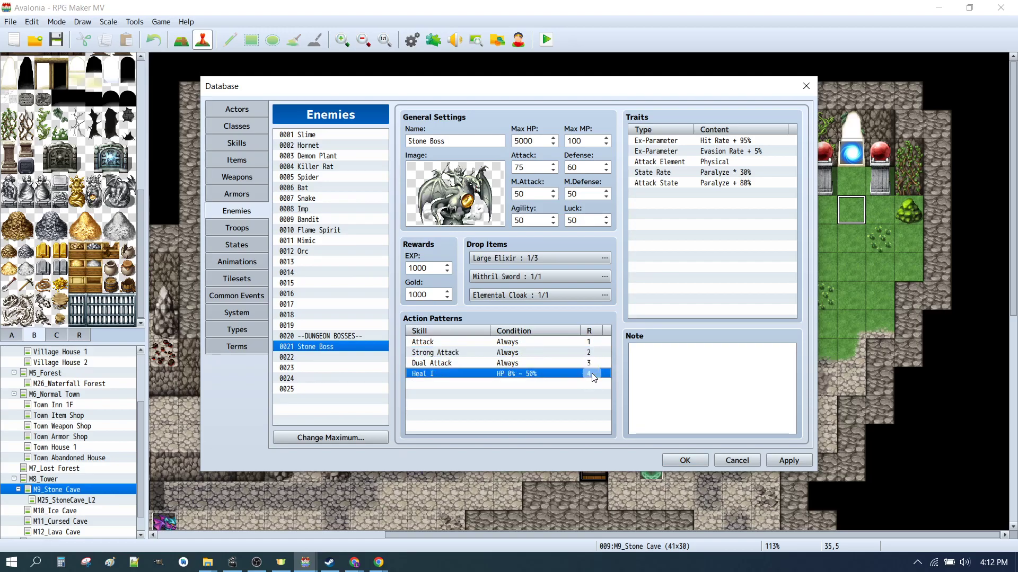
# Review the Dual Attack, Strong Attack and Heal I patterns, then open the attack element trait
pyautogui.click(445, 365)
pyautogui.click(443, 353)
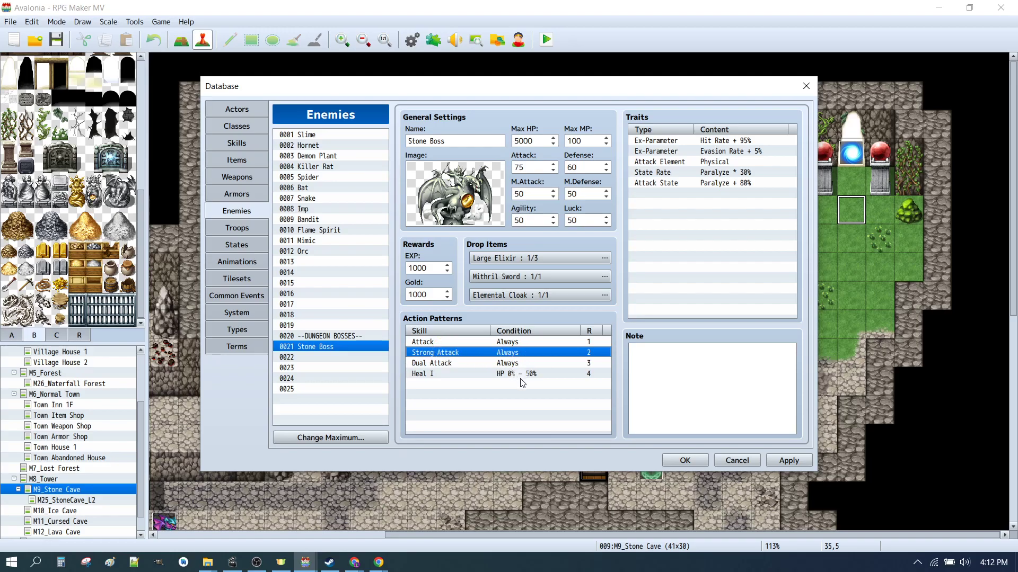
pyautogui.click(432, 374)
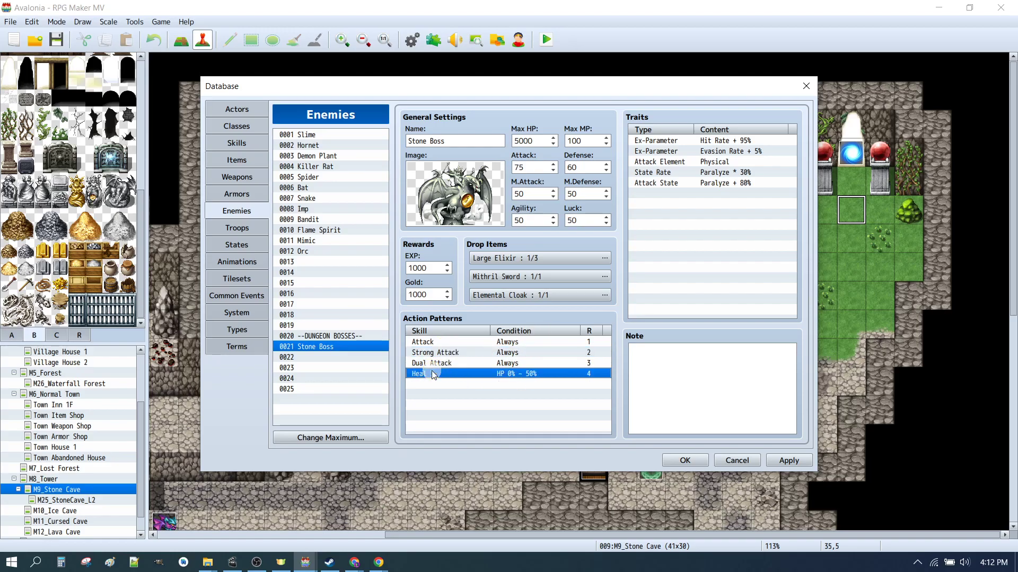
pyautogui.click(444, 162)
pyautogui.click(454, 141)
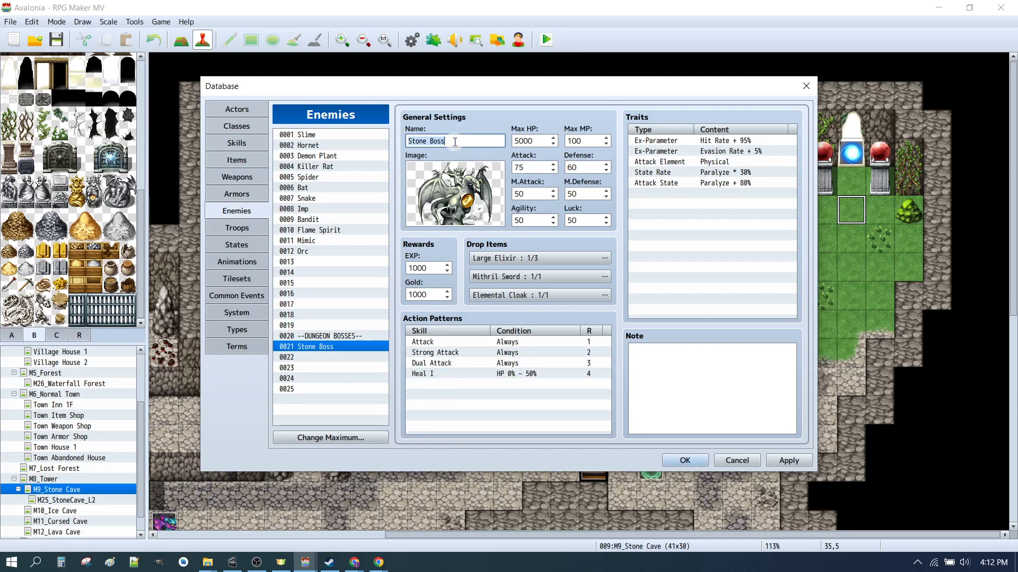
pyautogui.click(421, 374)
pyautogui.click(422, 365)
pyautogui.click(432, 374)
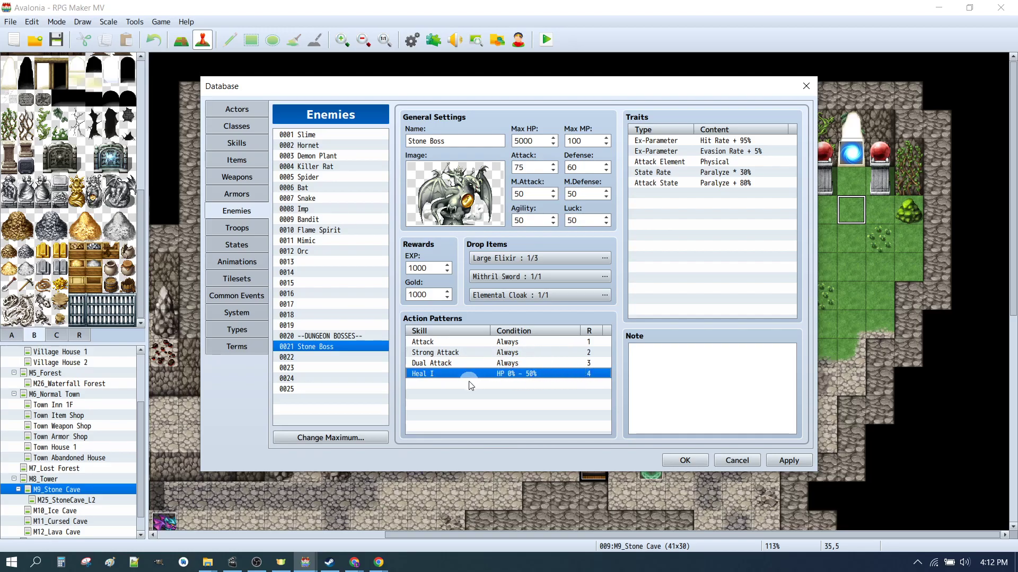
pyautogui.click(448, 352)
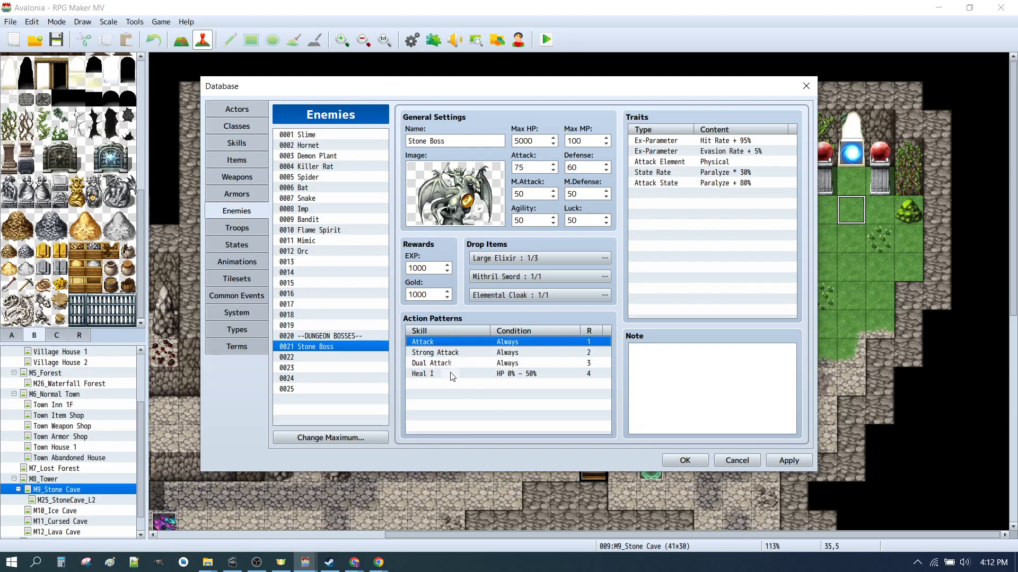
pyautogui.click(451, 375)
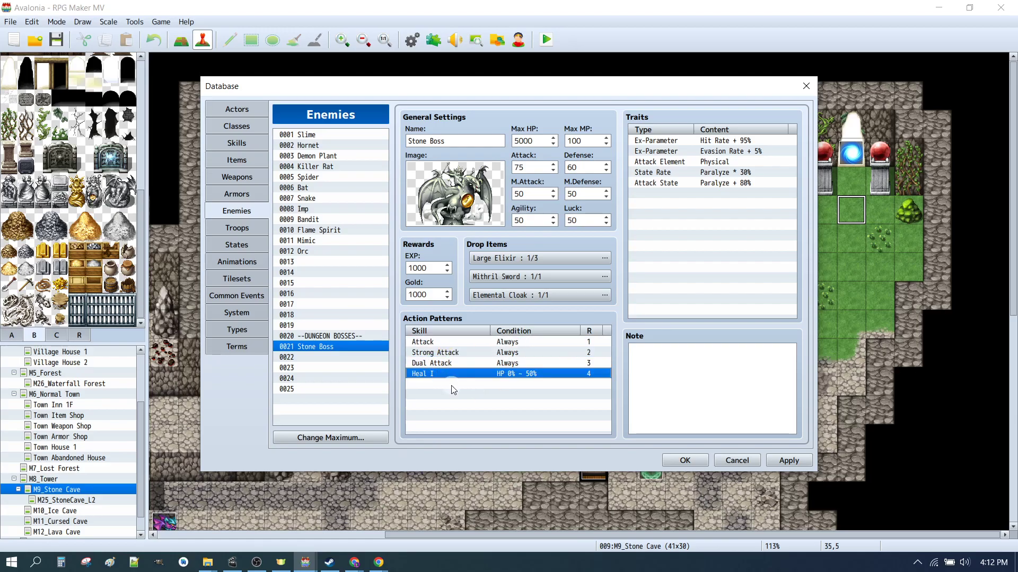
pyautogui.doubleClick(673, 161)
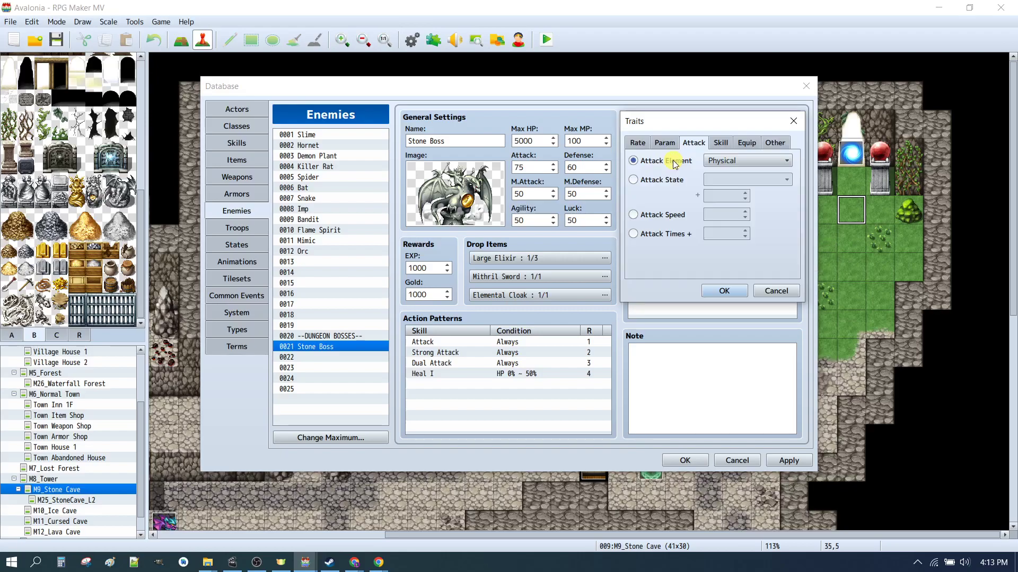
# Set the Stone Boss's Attack Element trait to Earth
pyautogui.click(744, 161)
pyautogui.click(735, 235)
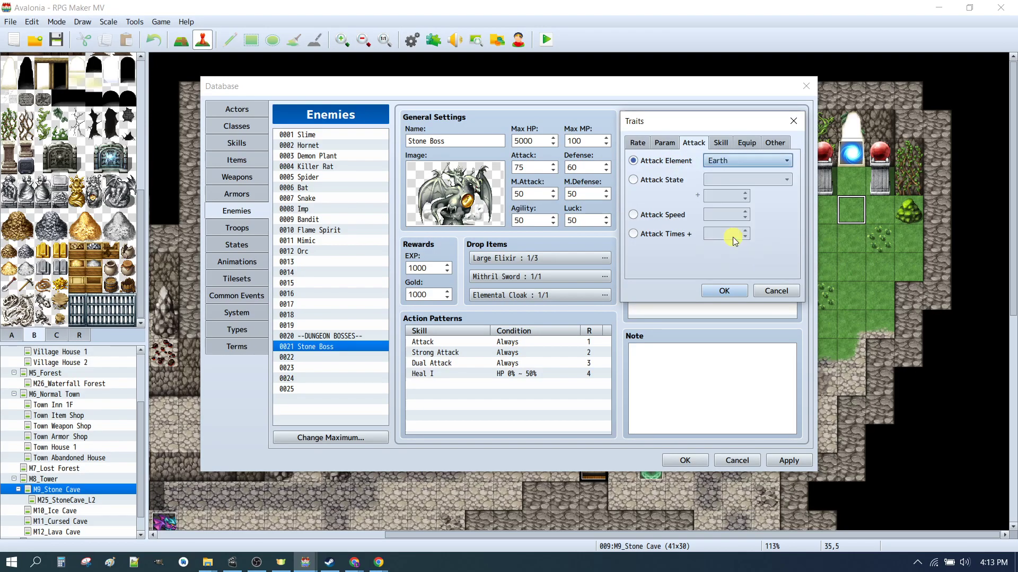
pyautogui.click(731, 289)
pyautogui.click(438, 384)
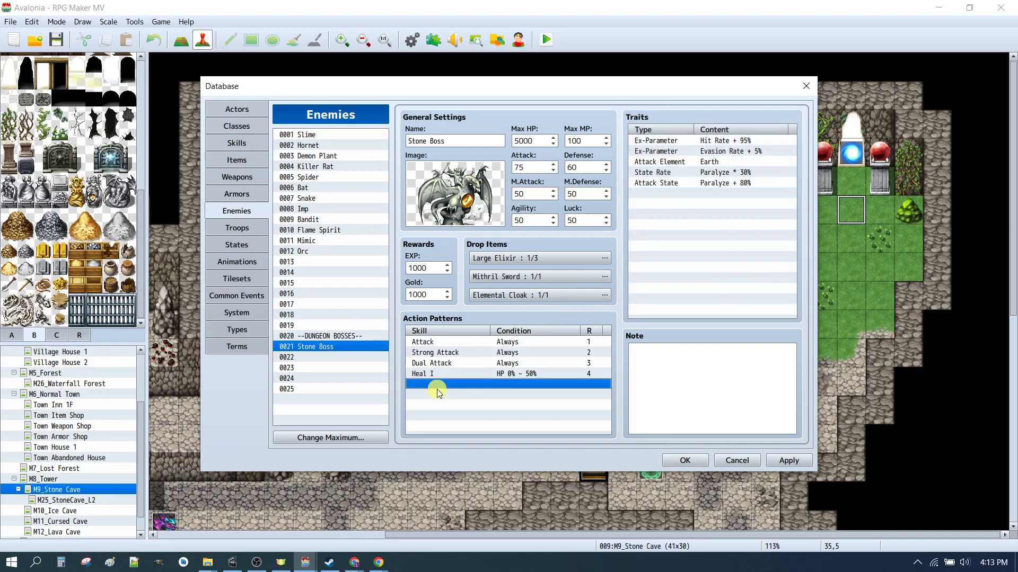
pyautogui.click(449, 402)
# Look over skills 0026 Petrify and 0039 Earthquake, then return to the Stone Boss entry
pyautogui.click(235, 144)
pyautogui.scroll(3, 341, 252)
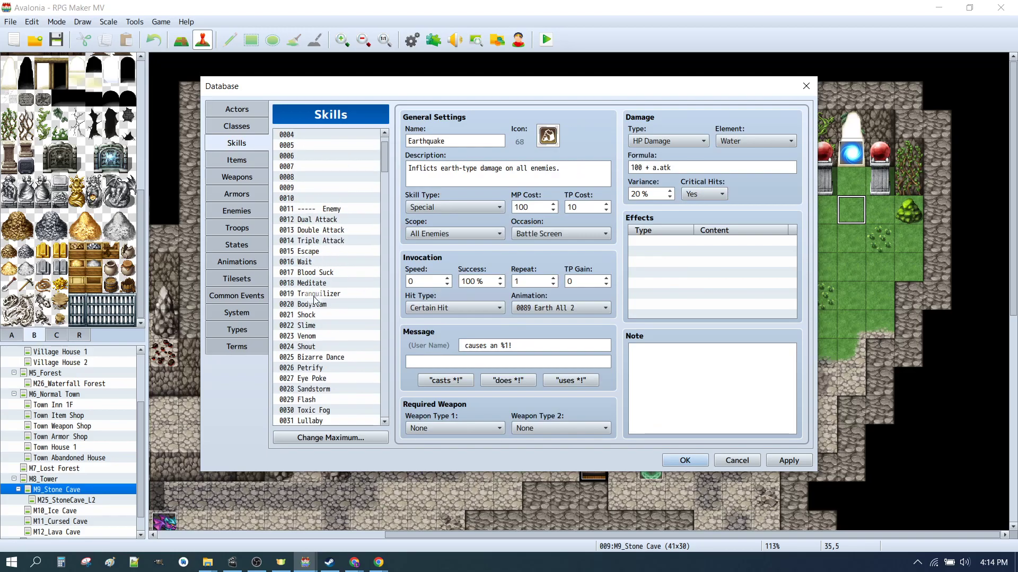
pyautogui.click(310, 369)
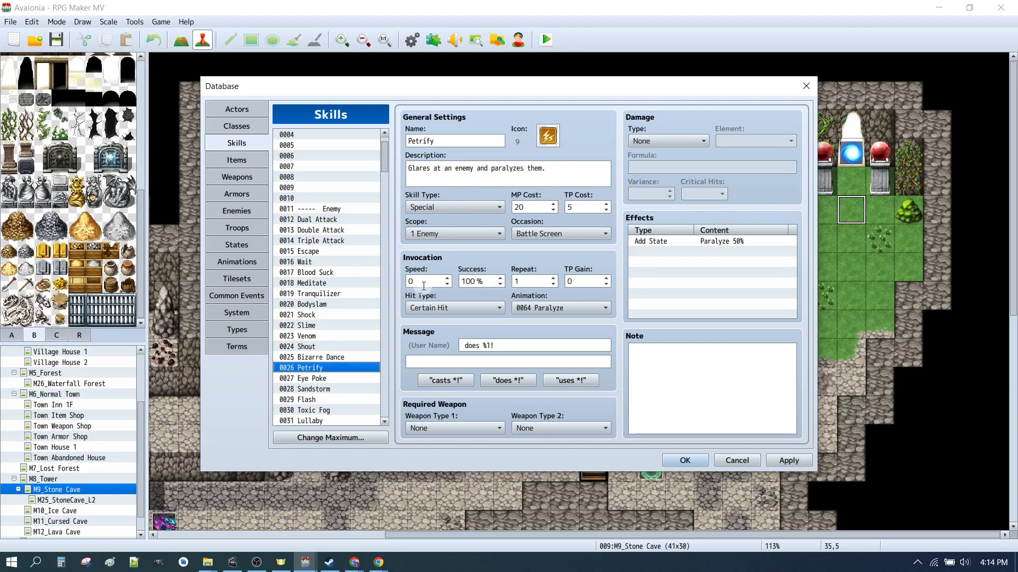
pyautogui.scroll(-2, 329, 350)
pyautogui.scroll(-1, 334, 339)
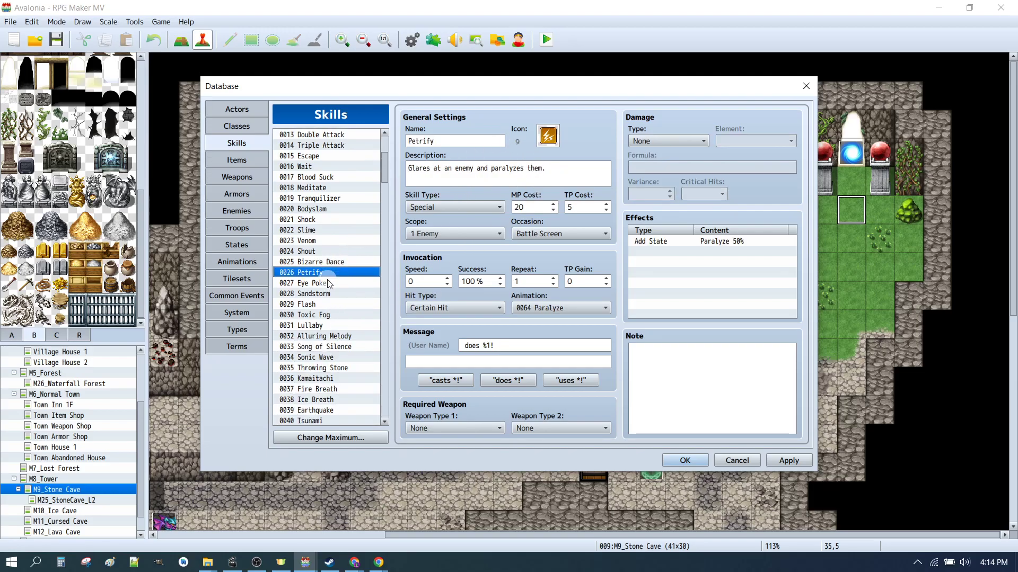
pyautogui.scroll(-2, 327, 350)
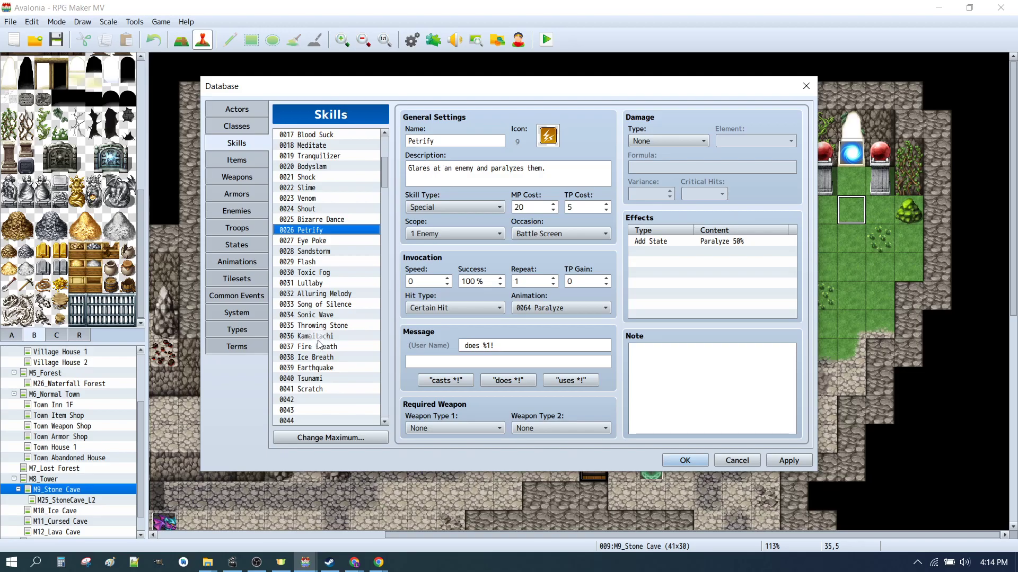
pyautogui.click(315, 368)
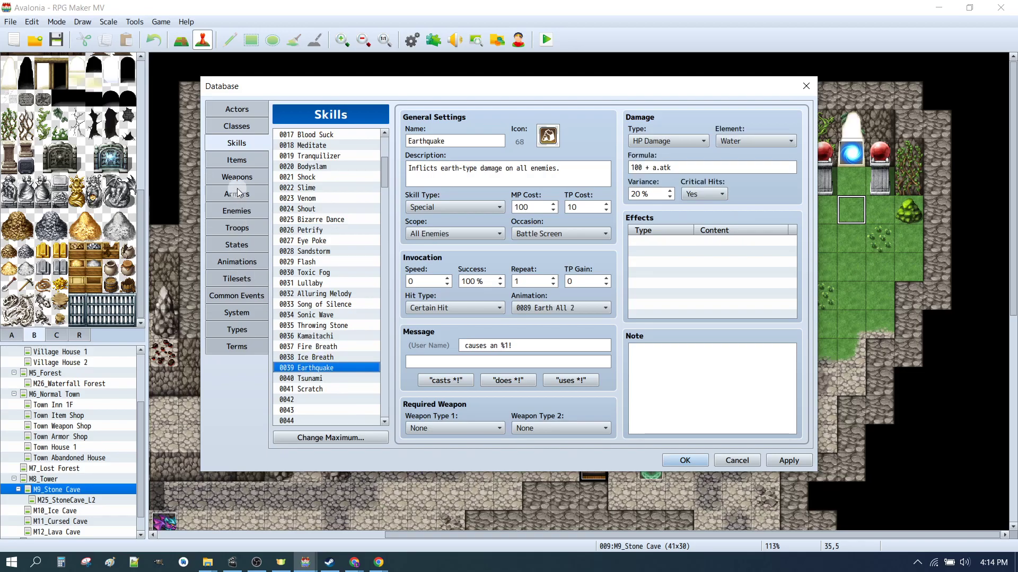
pyautogui.click(234, 216)
# Add a Petrify action pattern to the Stone Boss with rating 5, always usable
pyautogui.doubleClick(433, 386)
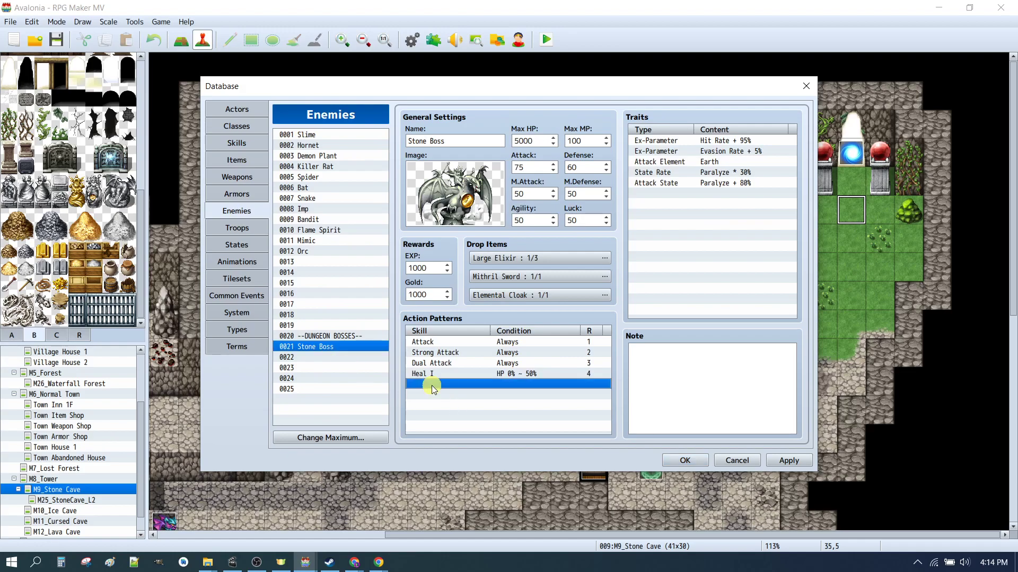
pyautogui.click(476, 296)
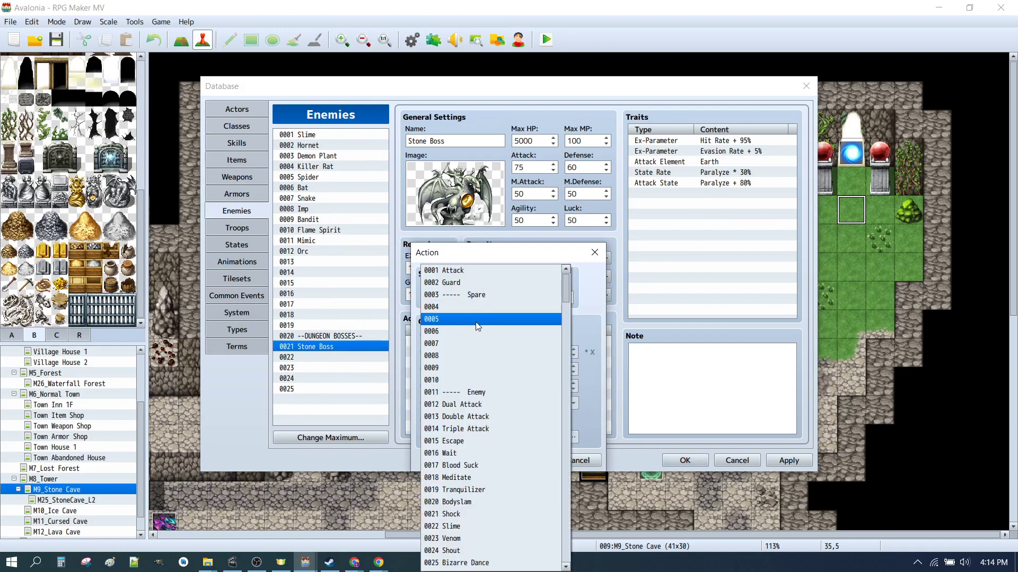
pyautogui.scroll(-4, 495, 330)
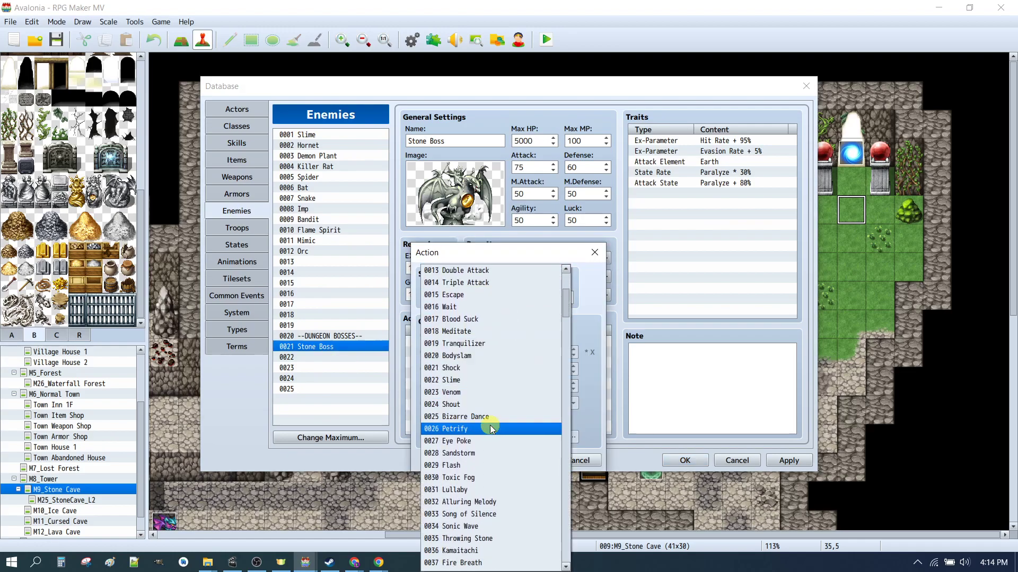
pyautogui.click(496, 429)
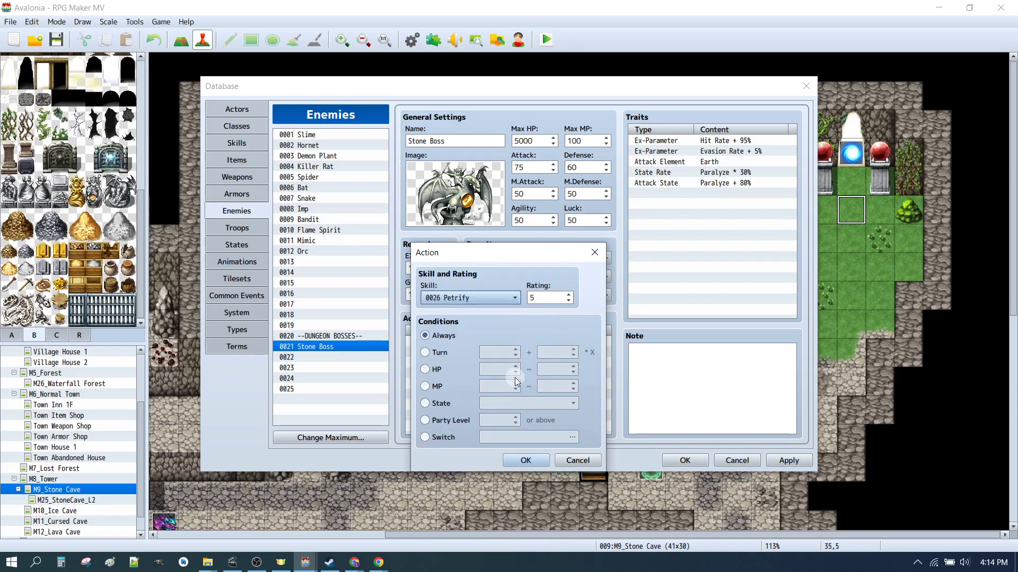
pyautogui.click(525, 460)
# Add an Earthquake action pattern at rating 5, always usable, then look up Petrify's MP cost
pyautogui.doubleClick(439, 398)
pyautogui.click(454, 298)
pyautogui.scroll(-6, 493, 371)
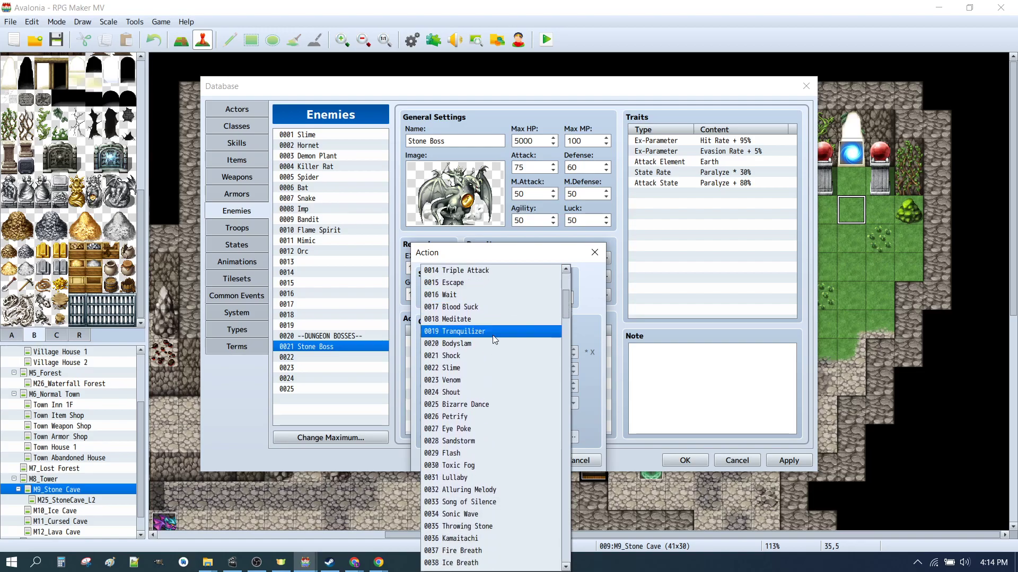
pyautogui.scroll(-1, 507, 401)
pyautogui.click(448, 488)
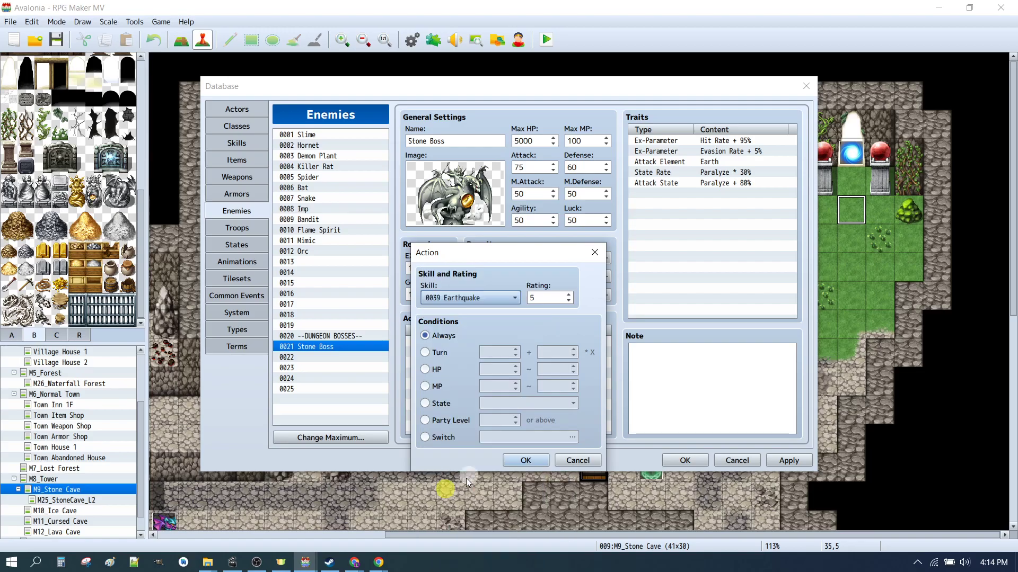
pyautogui.click(527, 459)
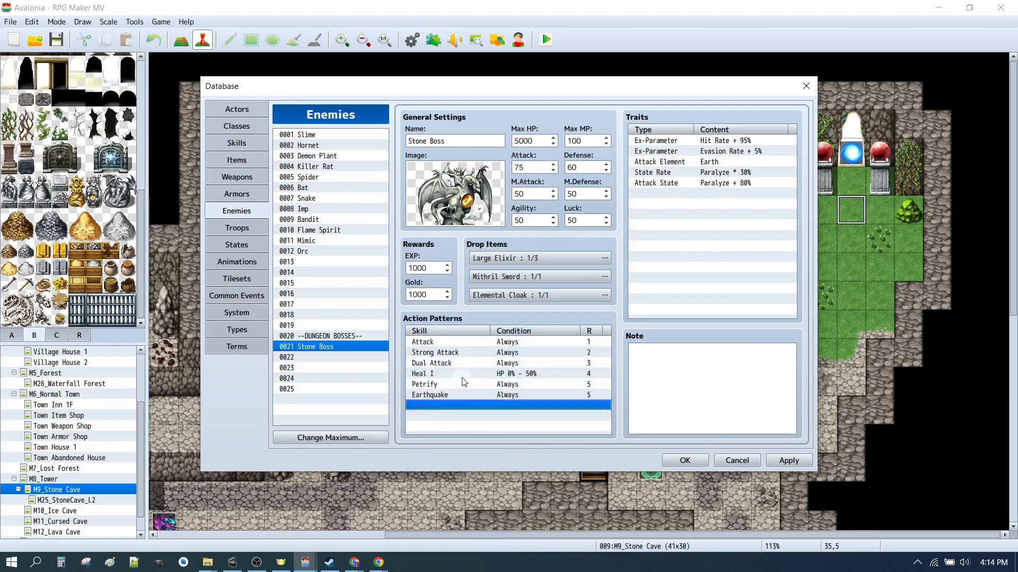
pyautogui.click(233, 144)
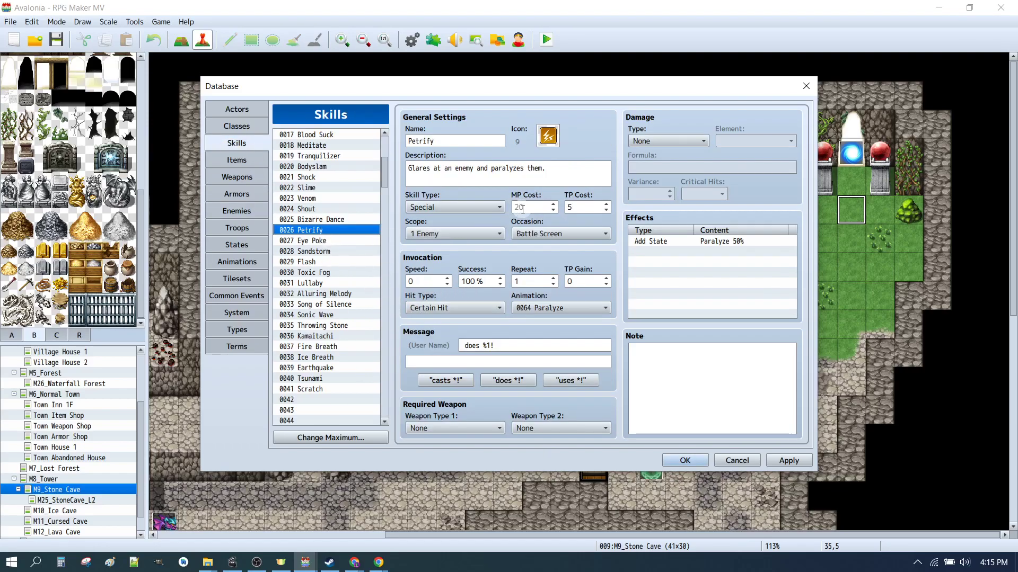
# Check Earthquake's MP cost and raise the Stone Boss's Max MP to 240
pyautogui.click(314, 368)
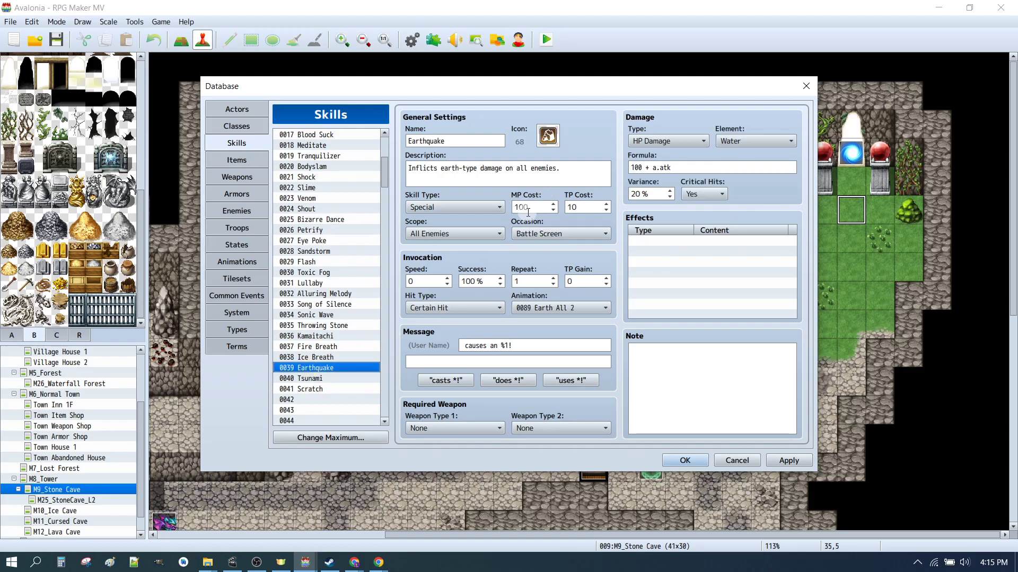
pyautogui.click(236, 211)
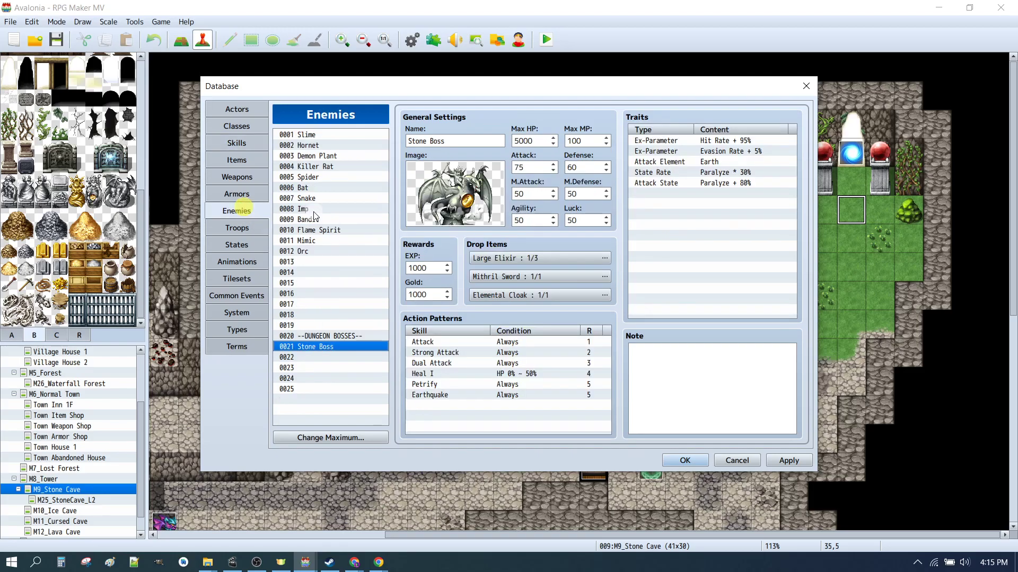
pyautogui.click(577, 142)
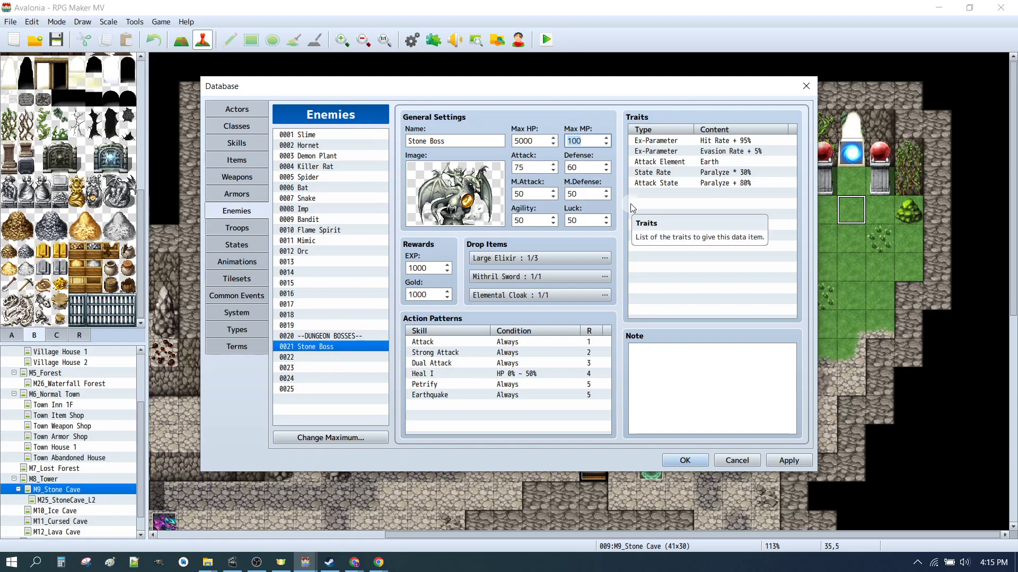
pyautogui.write('240')
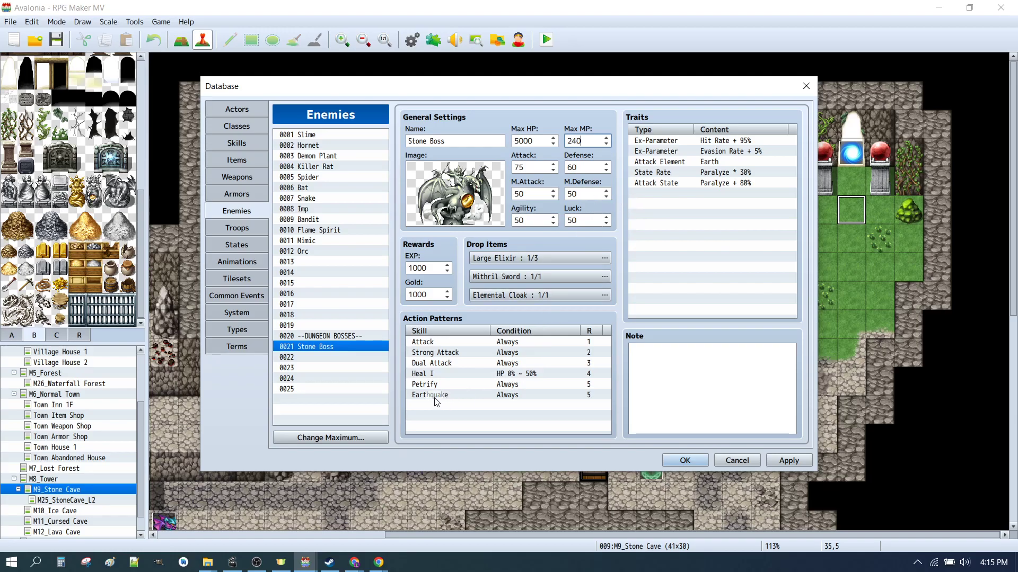
pyautogui.click(445, 396)
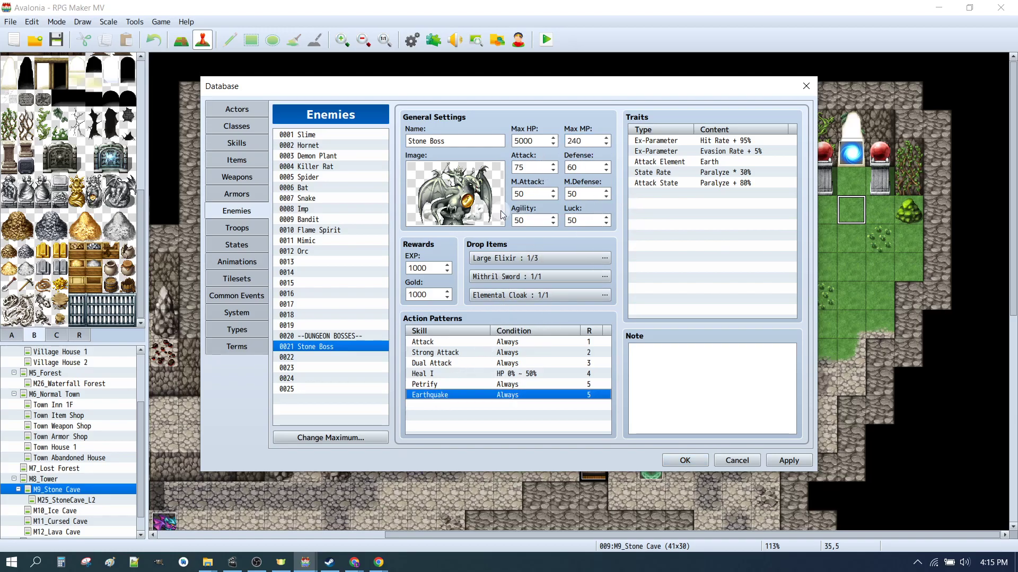
# Review the Petrify and Earthquake action patterns in the list
pyautogui.click(419, 385)
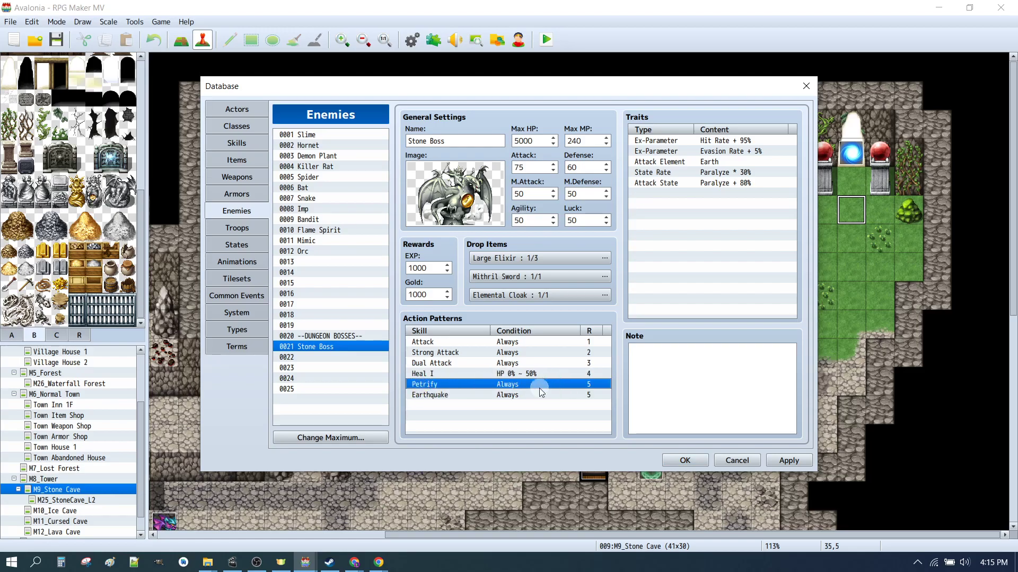
pyautogui.click(443, 404)
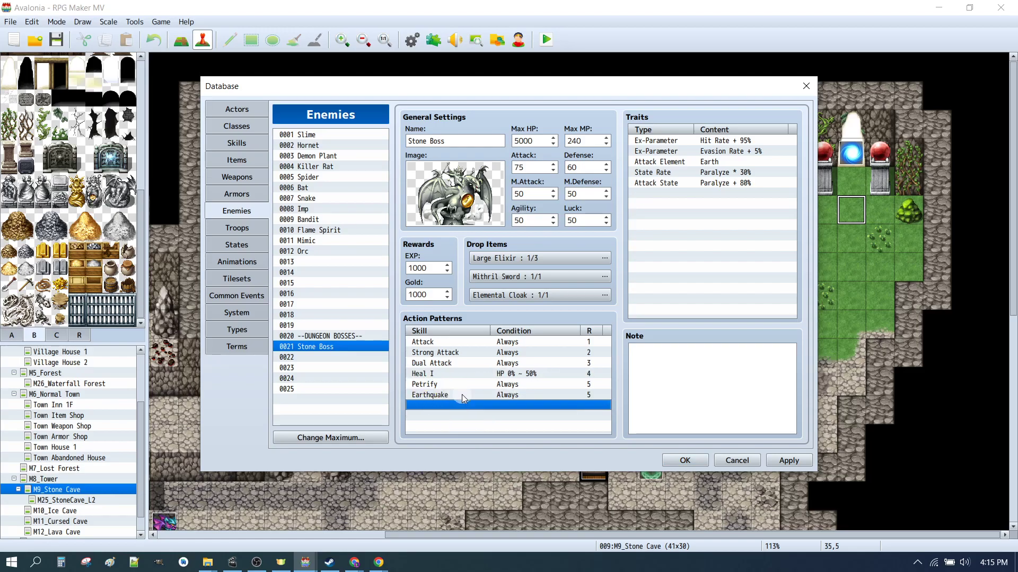
pyautogui.click(463, 395)
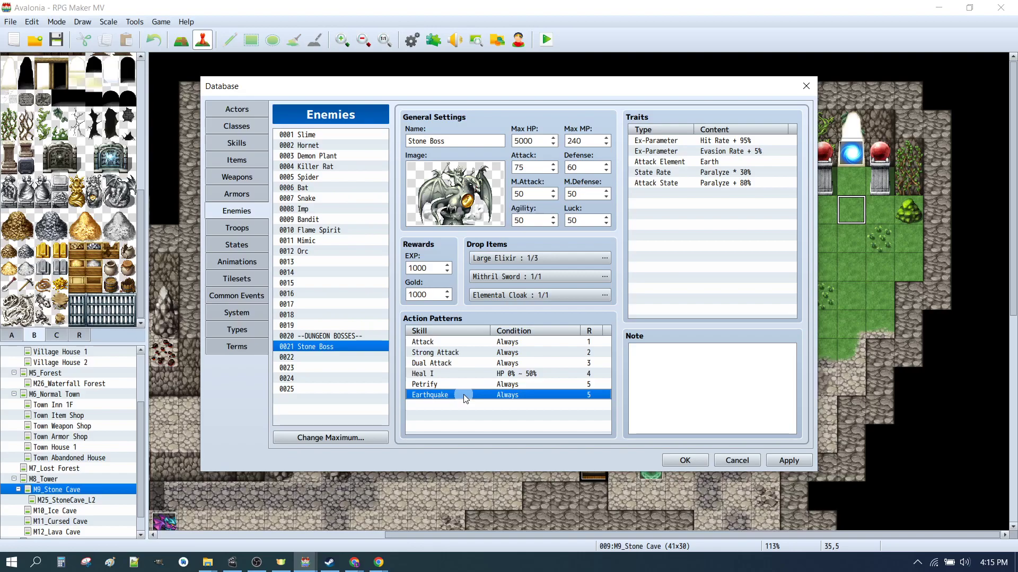
pyautogui.click(450, 385)
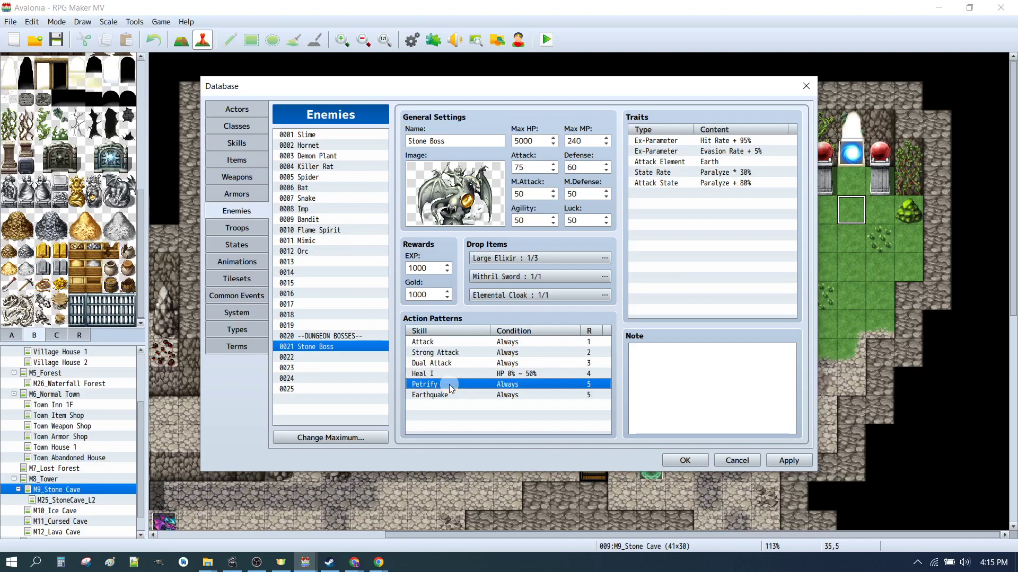
# Make the Petrify action trigger on Turn 3 + 3*X
pyautogui.doubleClick(450, 383)
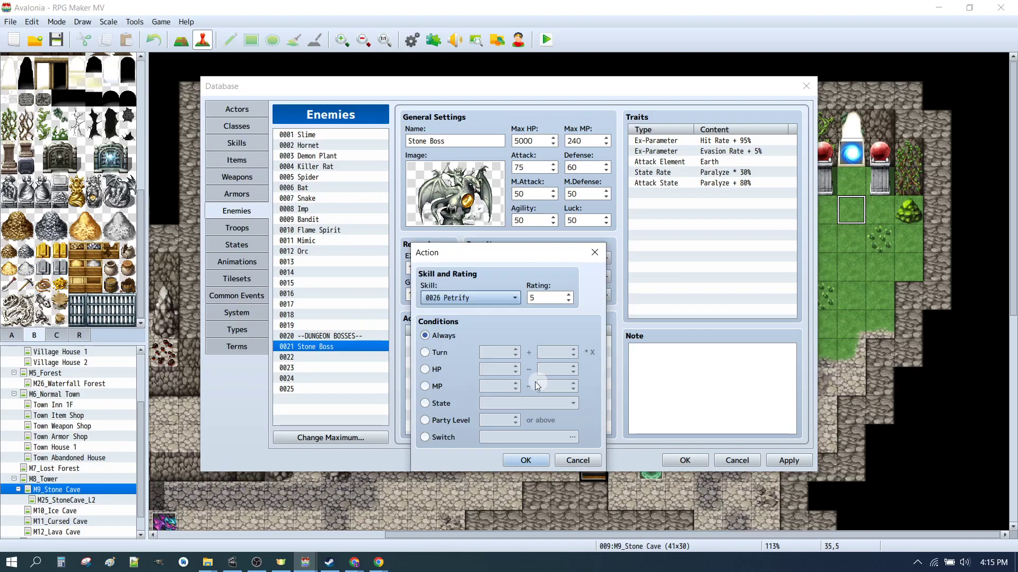
pyautogui.click(439, 352)
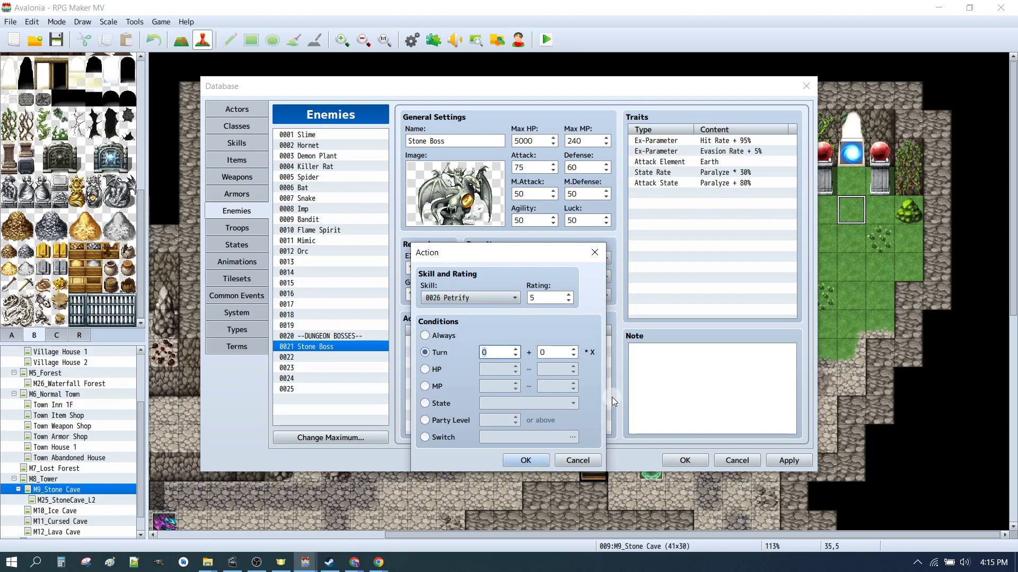
pyautogui.write('3')
pyautogui.press('Tab')
pyautogui.write('3')
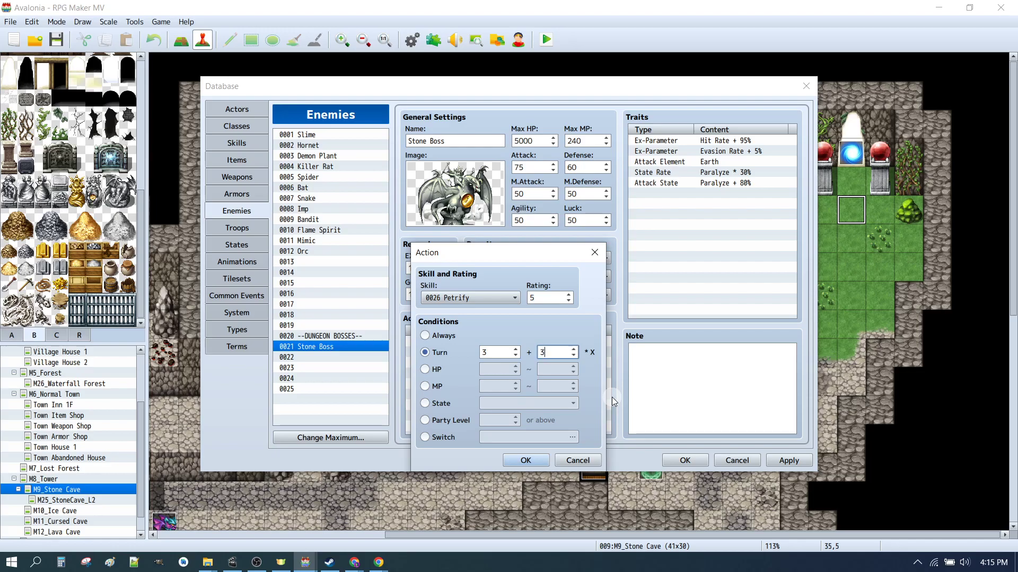
pyautogui.click(531, 461)
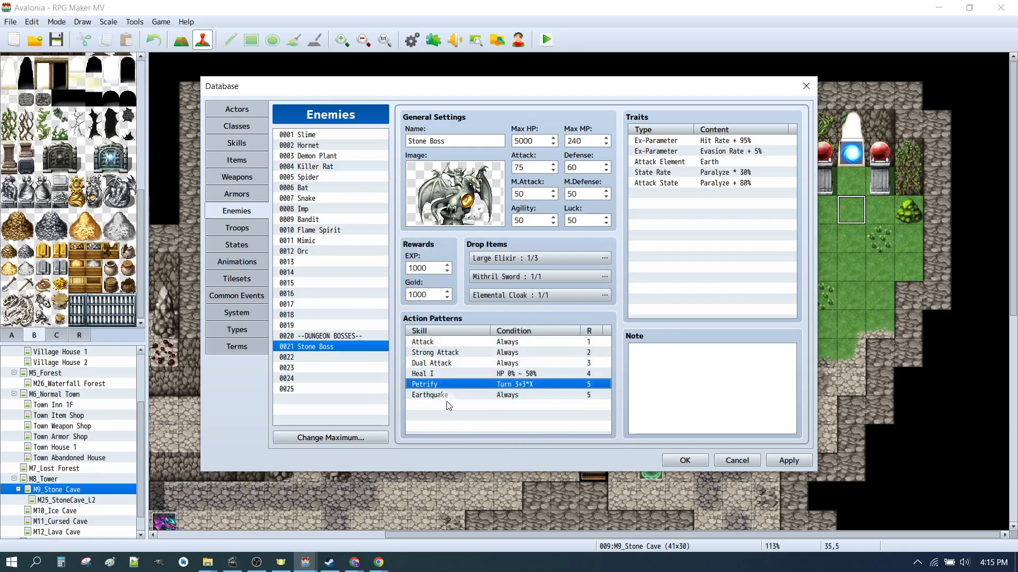
# Restrict the Earthquake action to when the boss's HP is between 50% and 75%
pyautogui.click(433, 393)
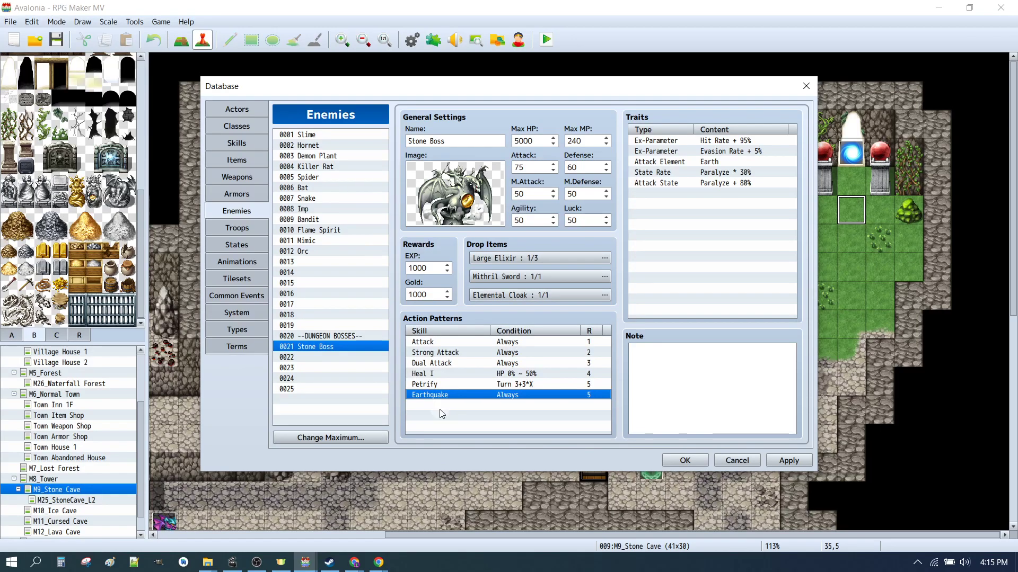
pyautogui.doubleClick(456, 397)
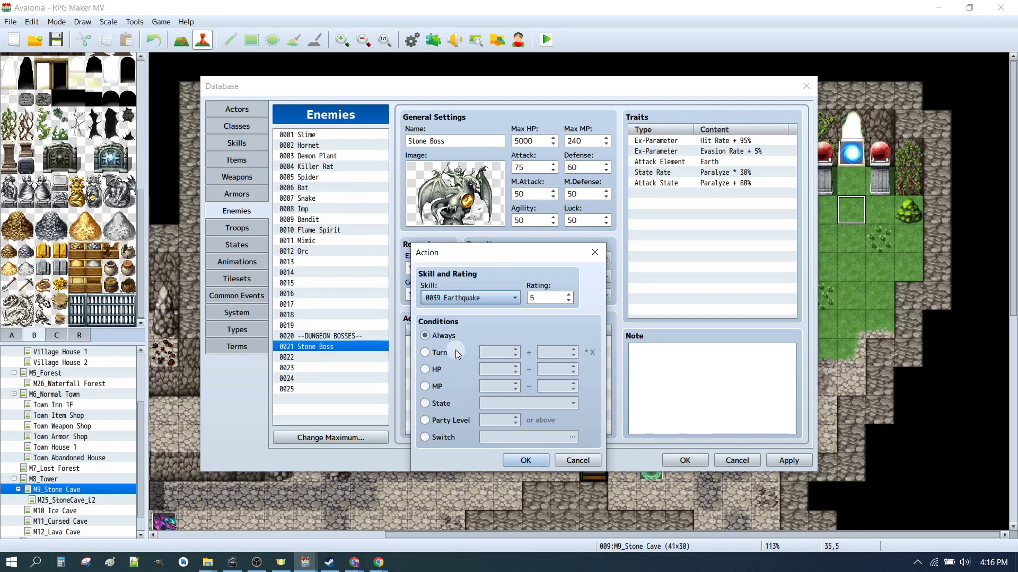
pyautogui.click(437, 371)
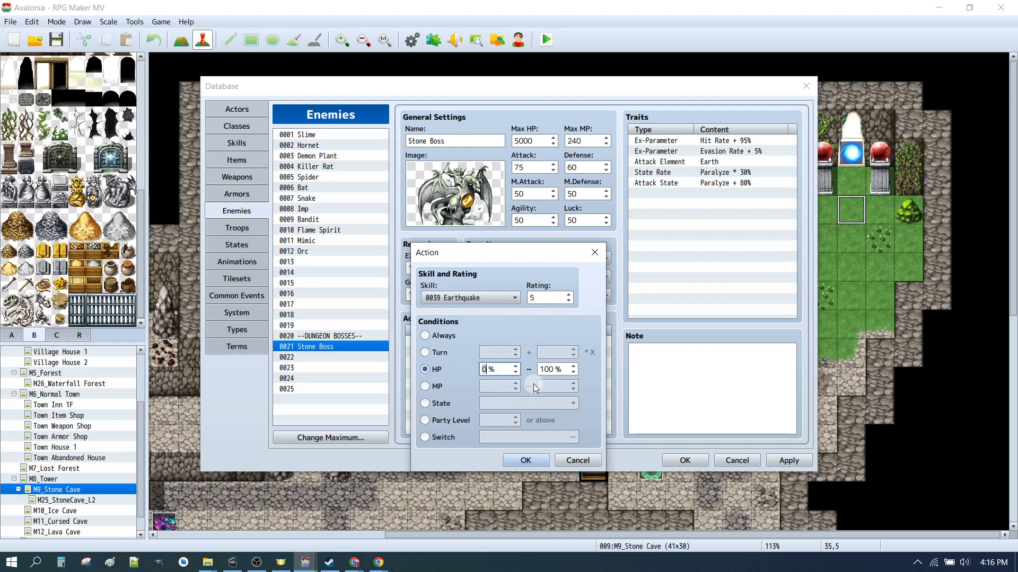
pyautogui.write('50')
pyautogui.press('Tab')
pyautogui.click(525, 460)
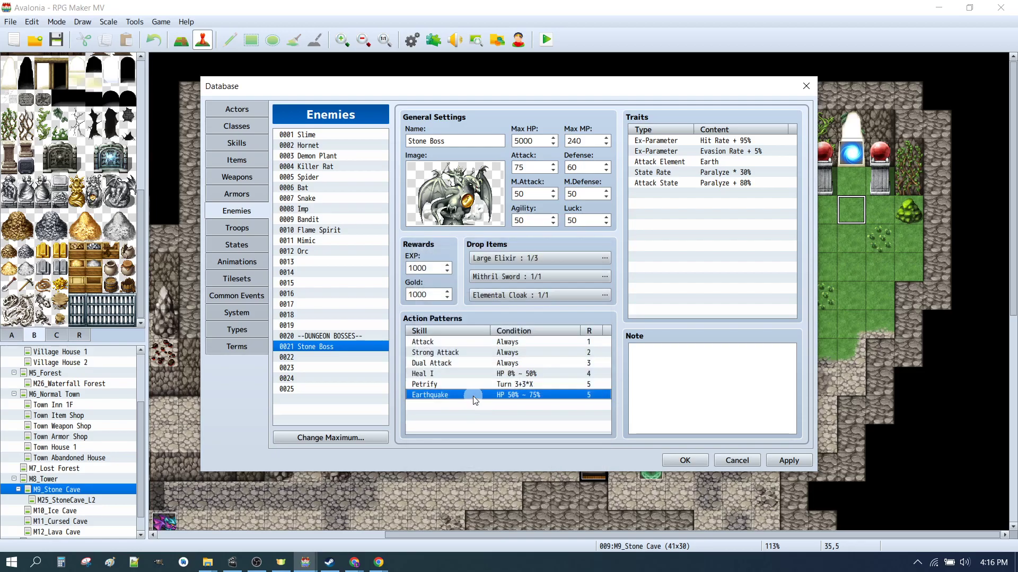
pyautogui.press('Up')
pyautogui.press('Up')
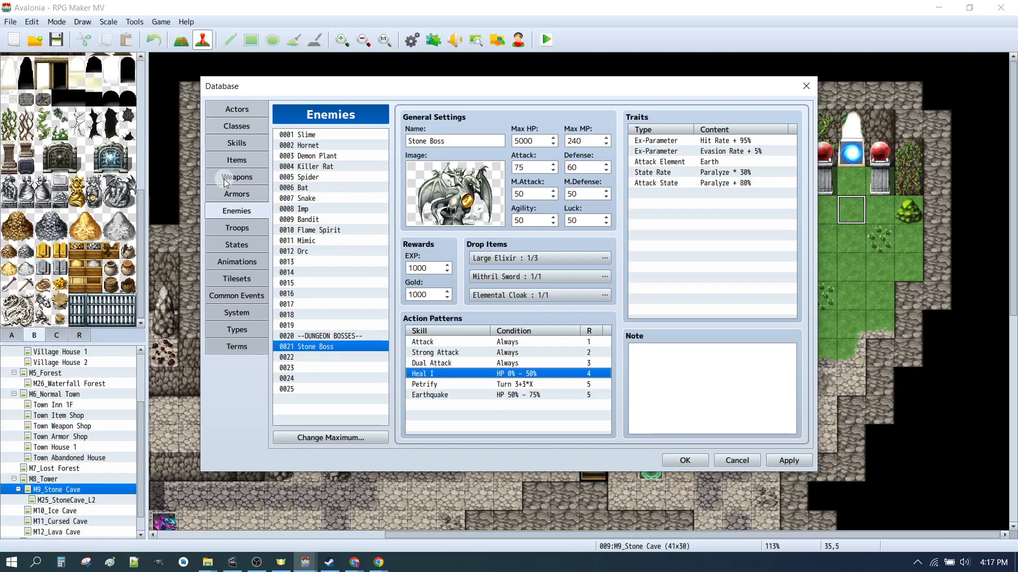
pyautogui.click(226, 148)
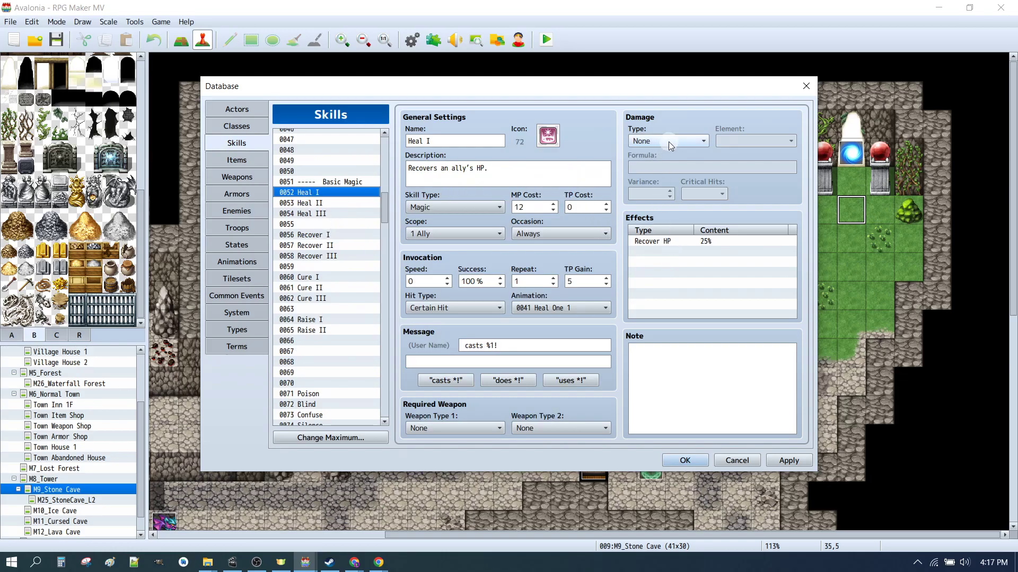
pyautogui.click(659, 241)
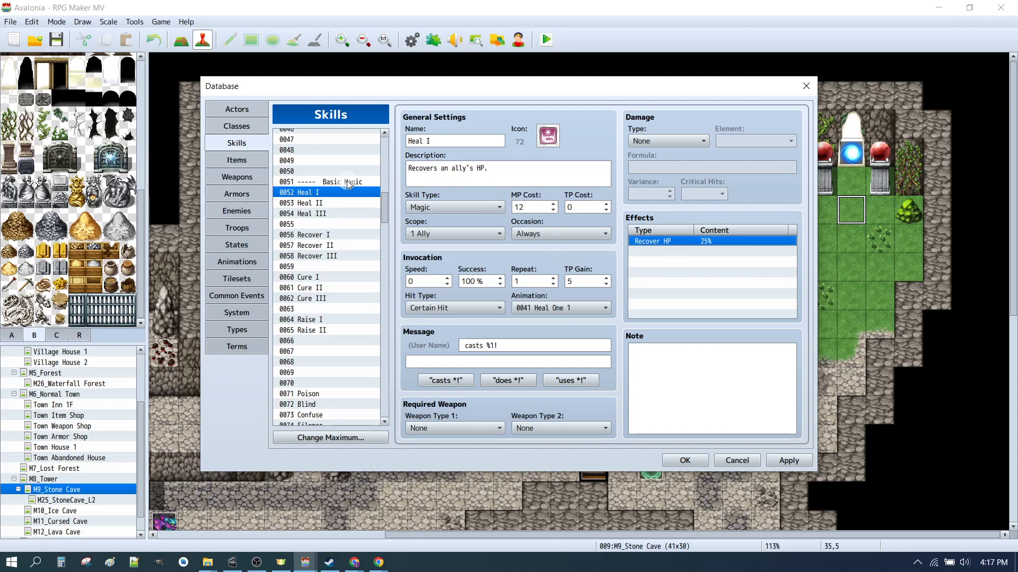
pyautogui.click(259, 162)
pyautogui.click(236, 211)
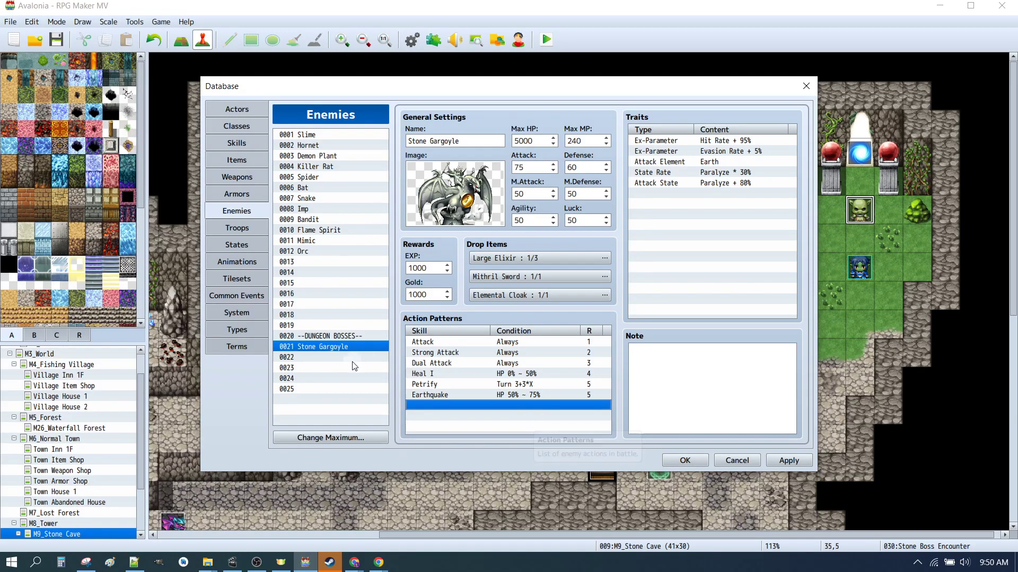
# Move the Heal I action pattern to the end of the Stone Boss's pattern list
pyautogui.click(444, 373)
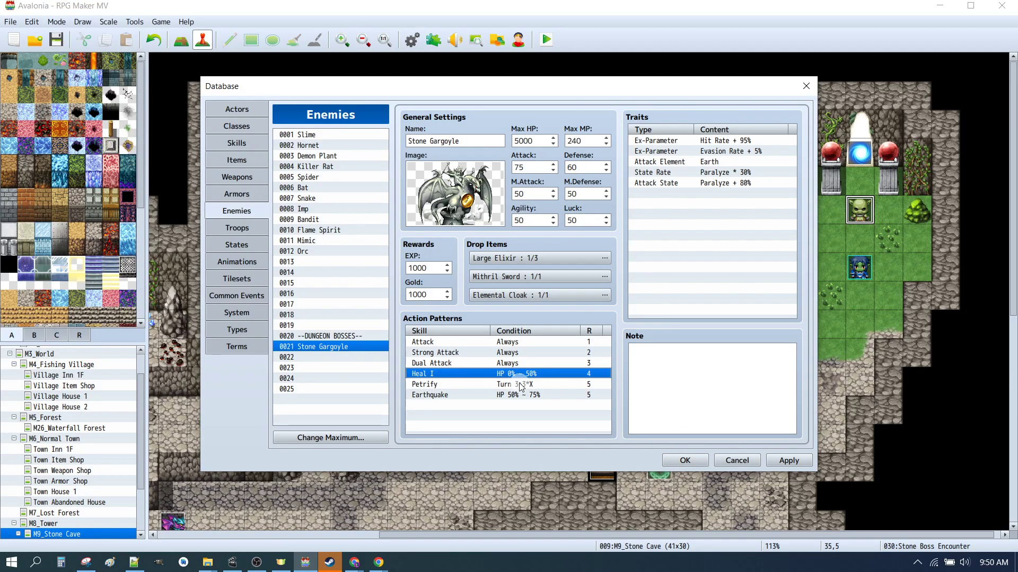
pyautogui.click(521, 386)
pyautogui.press('Down')
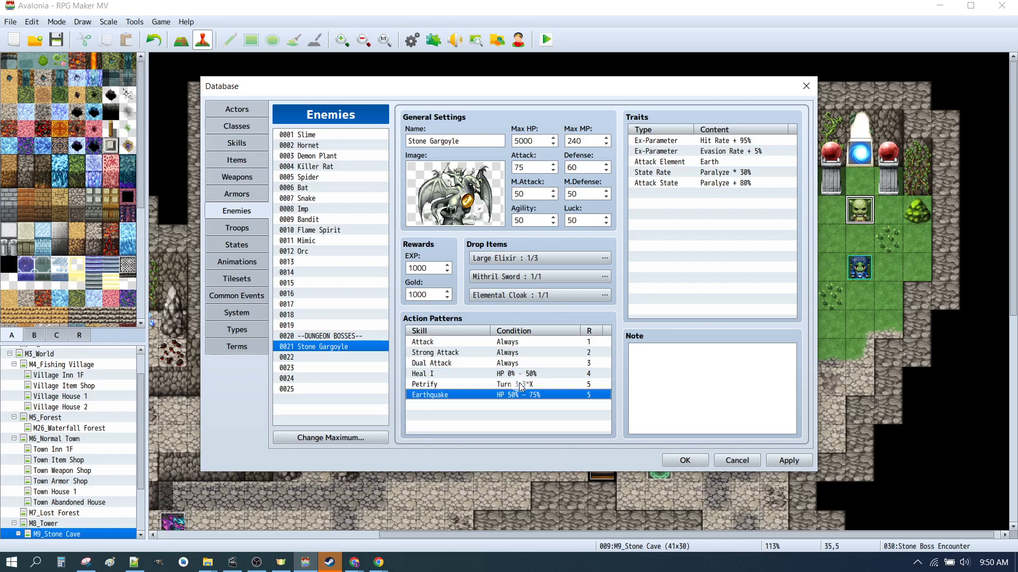
pyautogui.press('Up')
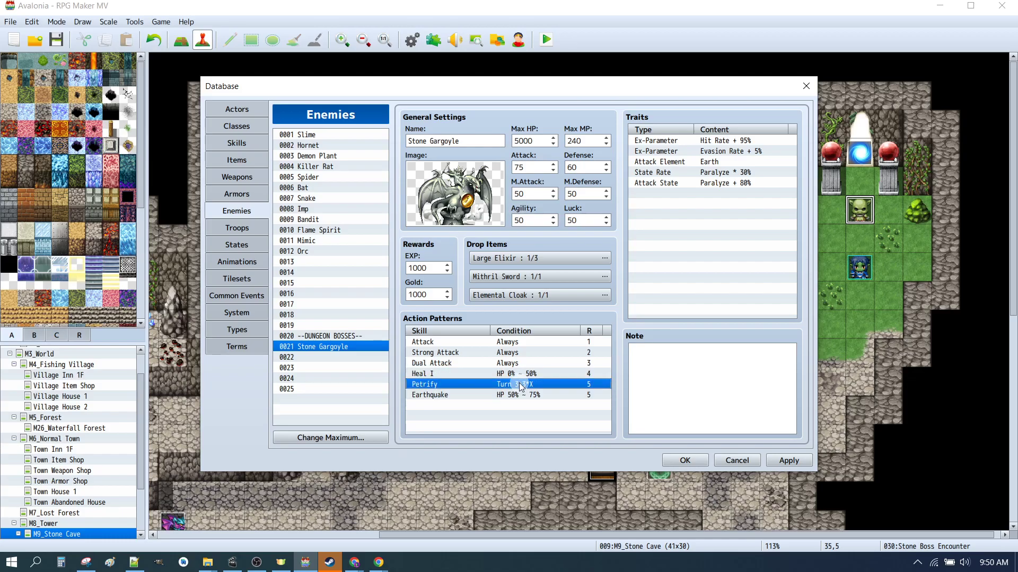
pyautogui.press('Up')
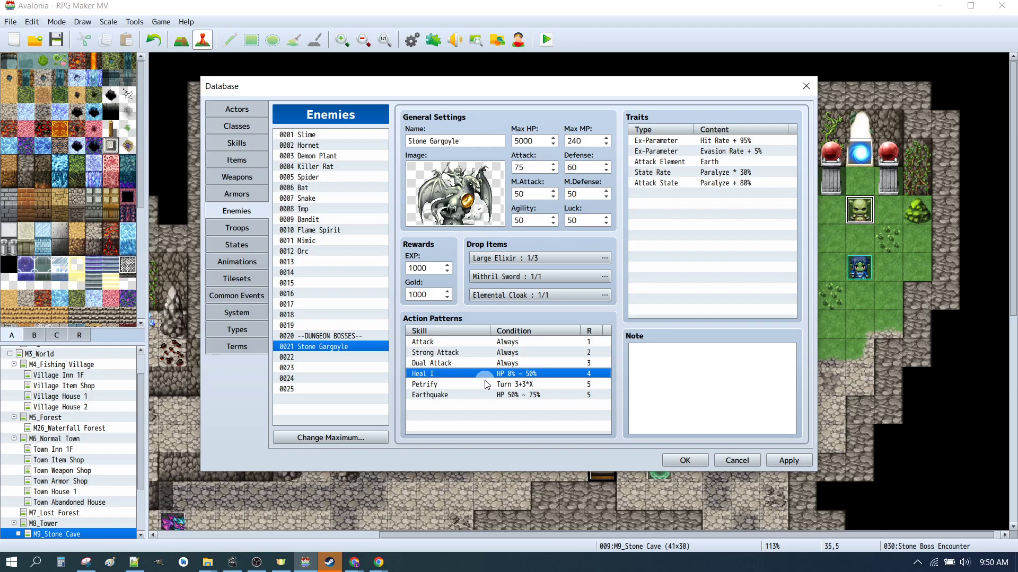
pyautogui.press('Delete')
pyautogui.click(449, 395)
pyautogui.hotkey('ctrl', 'v')
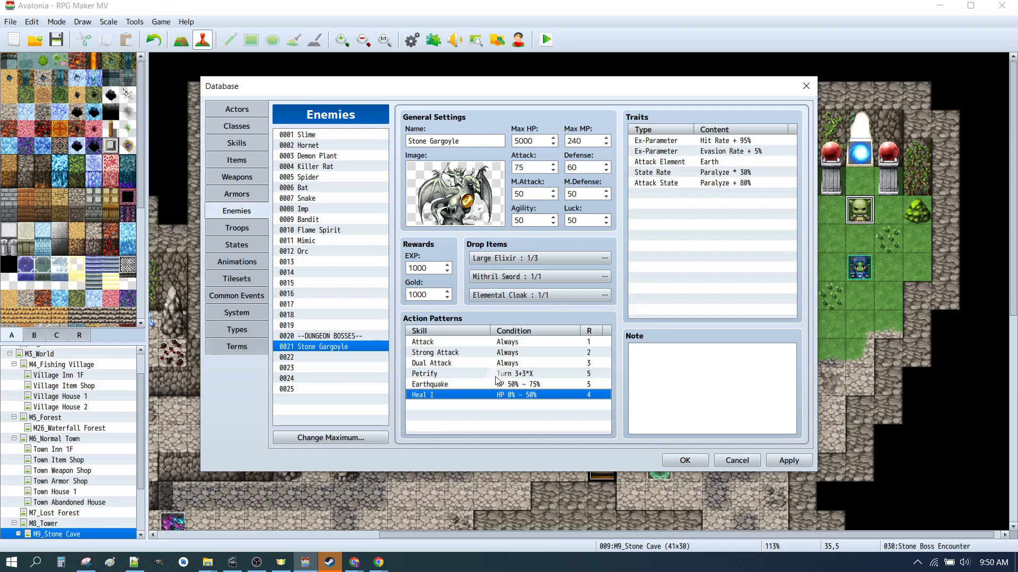
pyautogui.click(440, 385)
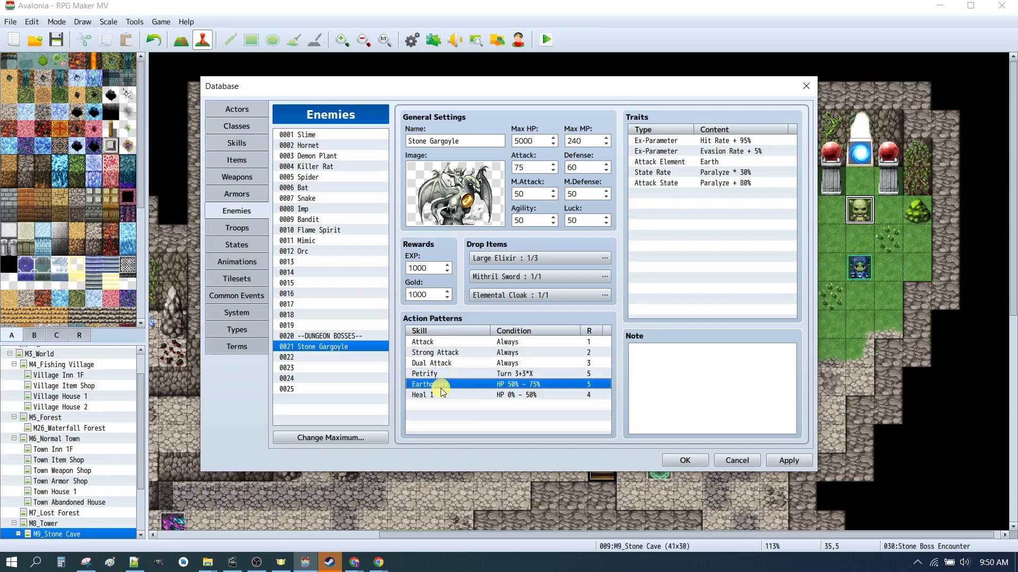
# Give the Heal I action pattern a rating of 6
pyautogui.doubleClick(449, 395)
pyautogui.click(547, 302)
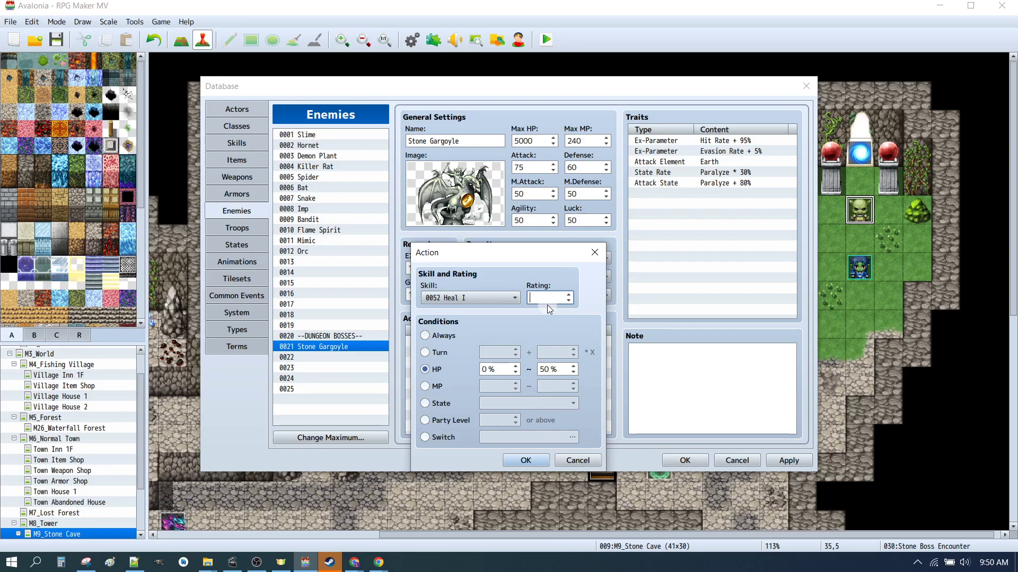
pyautogui.write('6')
pyautogui.press('Return')
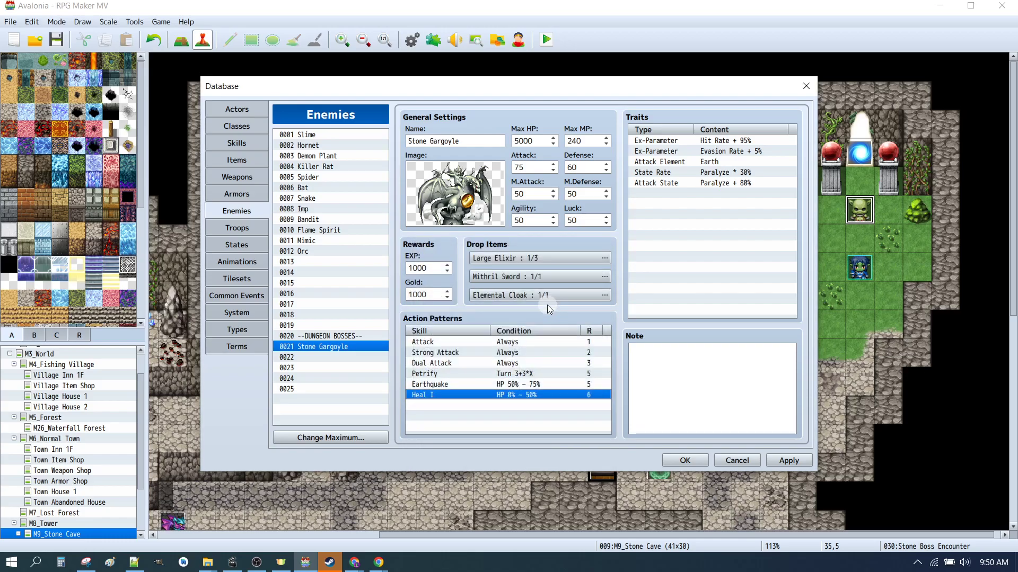
# Set Petrify's rating to 4 and review the action patterns
pyautogui.click(488, 372)
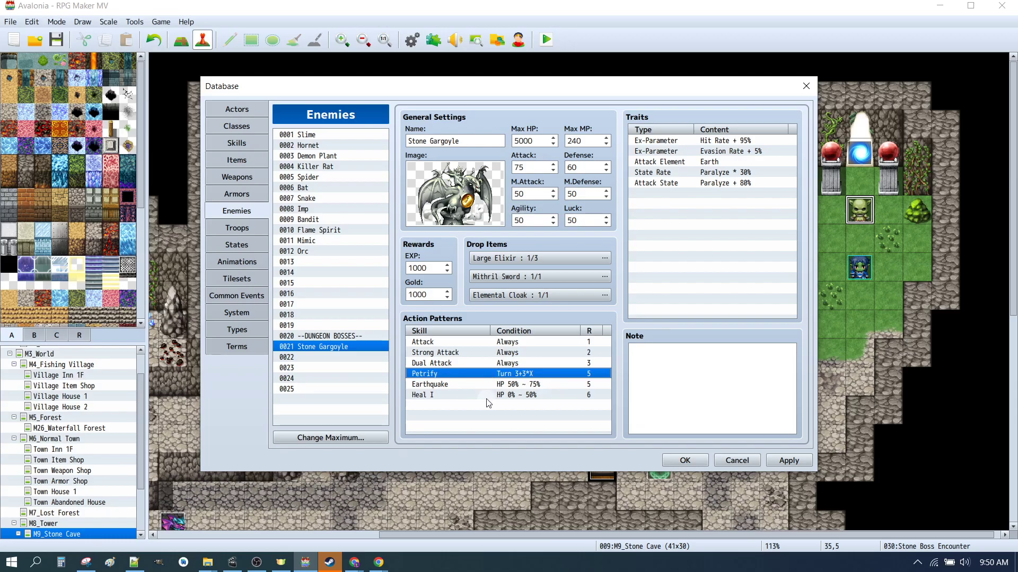
pyautogui.click(460, 396)
pyautogui.click(436, 374)
pyautogui.click(437, 383)
pyautogui.click(433, 374)
pyautogui.doubleClick(434, 374)
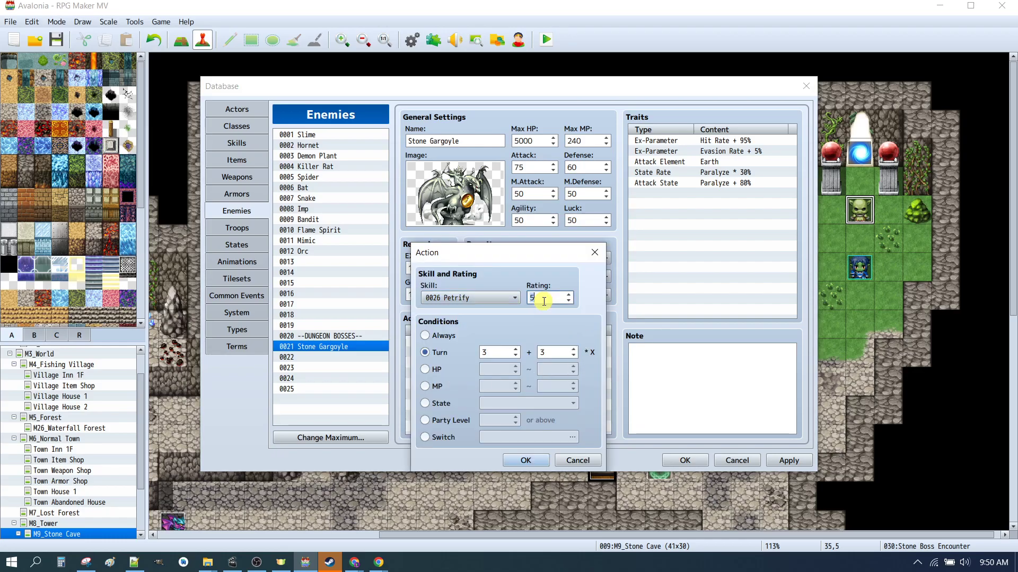
pyautogui.write('4')
pyautogui.press('Return')
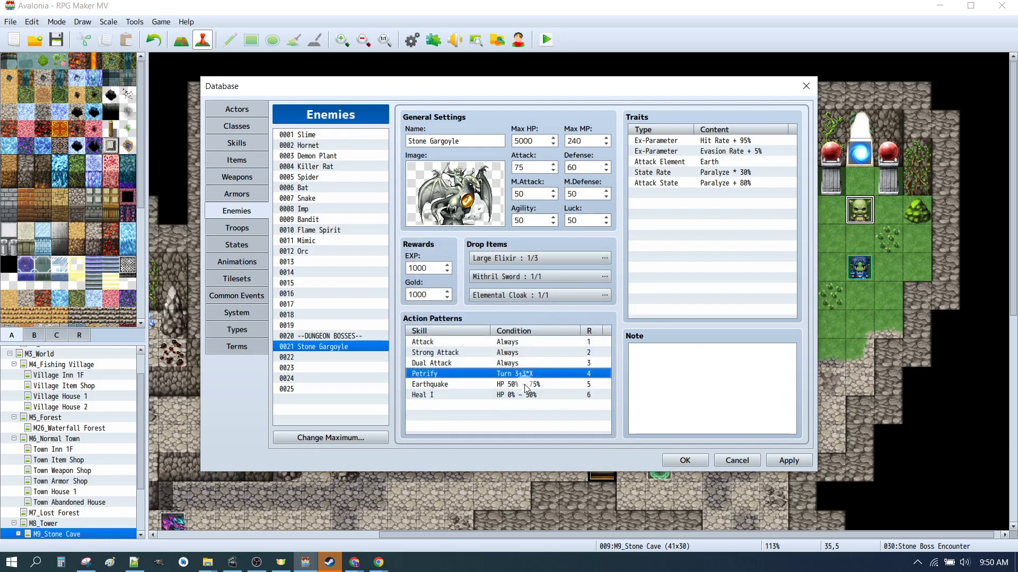
pyautogui.click(445, 342)
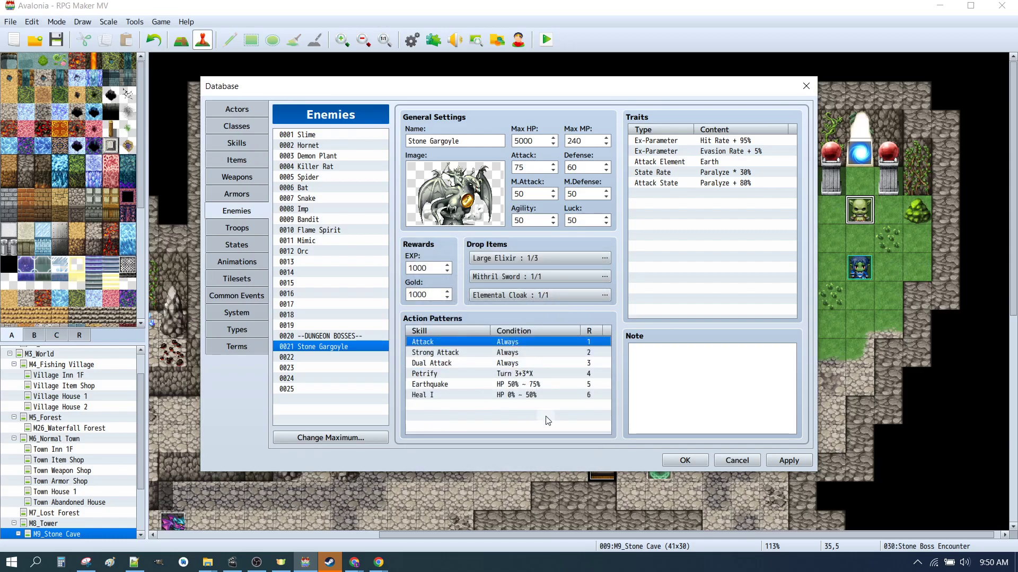
pyautogui.press('Down')
pyautogui.press('Down')
pyautogui.press('Down')
pyautogui.press('Down')
pyautogui.press('Down')
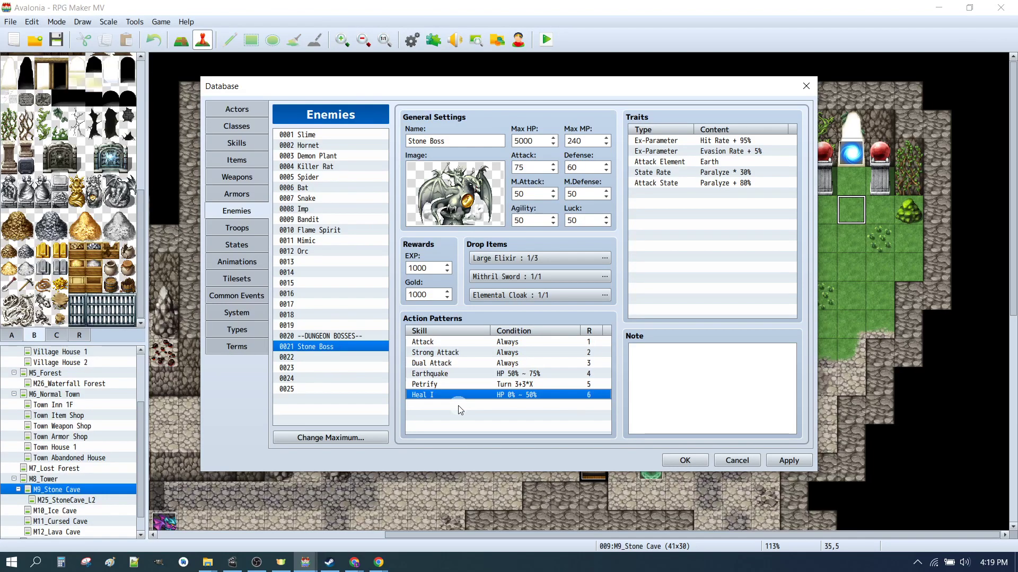
# Copy the --DUNGEON BOSSES-- divider name from enemy 0020
pyautogui.click(236, 228)
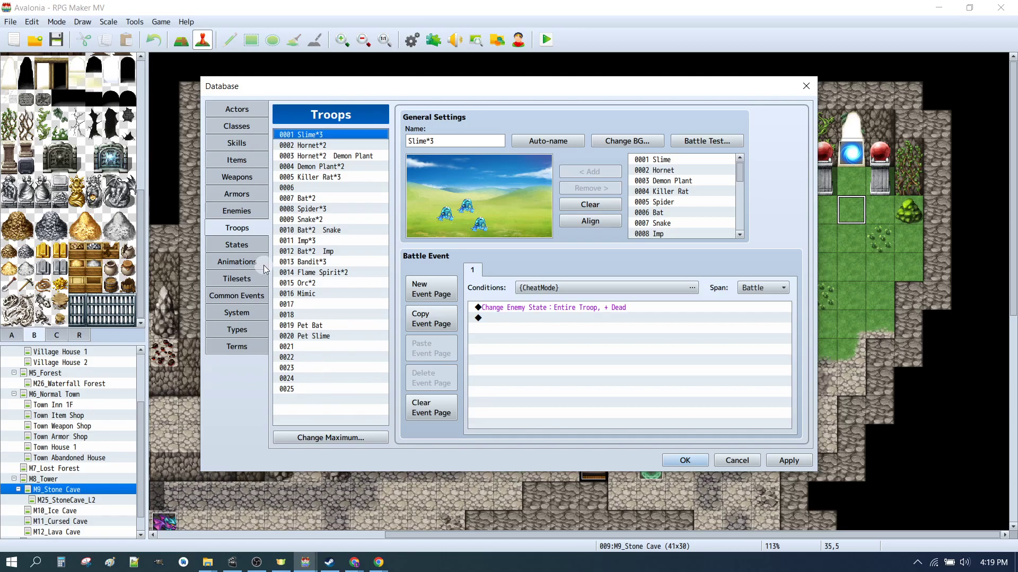
pyautogui.click(237, 211)
pyautogui.click(318, 337)
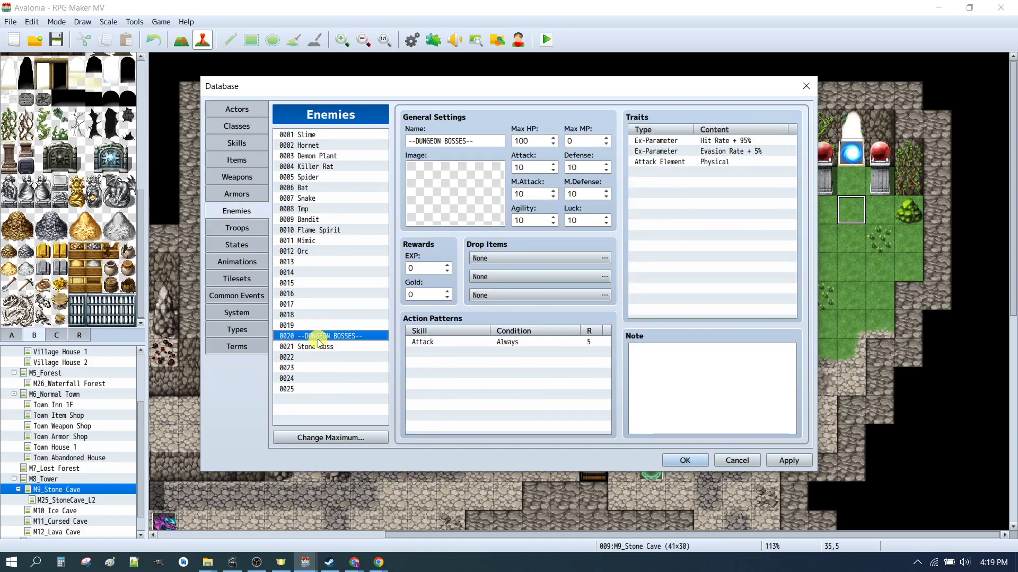
pyautogui.click(450, 141)
pyautogui.hotkey('ctrl', 'c')
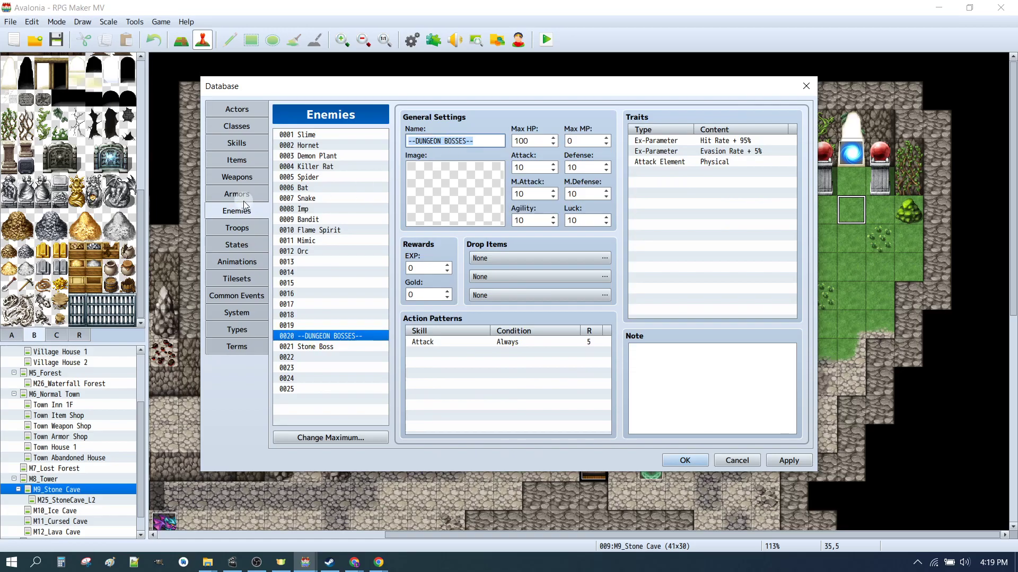
# Name troop 0021 --DUNGEON BOSSES-- and begin naming troop 0022 Stone Boss Encounter
pyautogui.click(236, 228)
pyautogui.click(318, 347)
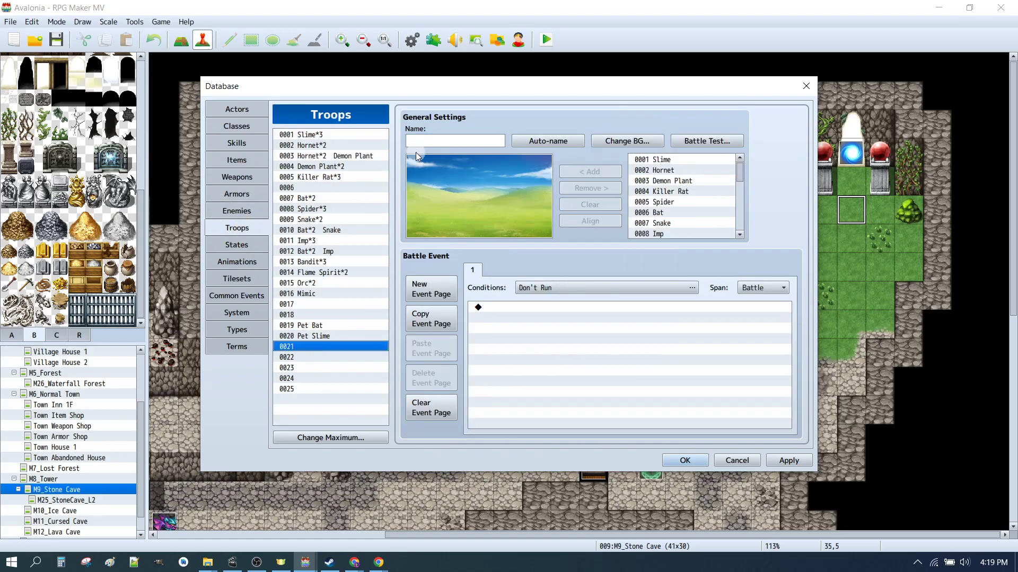
pyautogui.click(417, 141)
pyautogui.hotkey('ctrl', 'v')
pyautogui.click(331, 358)
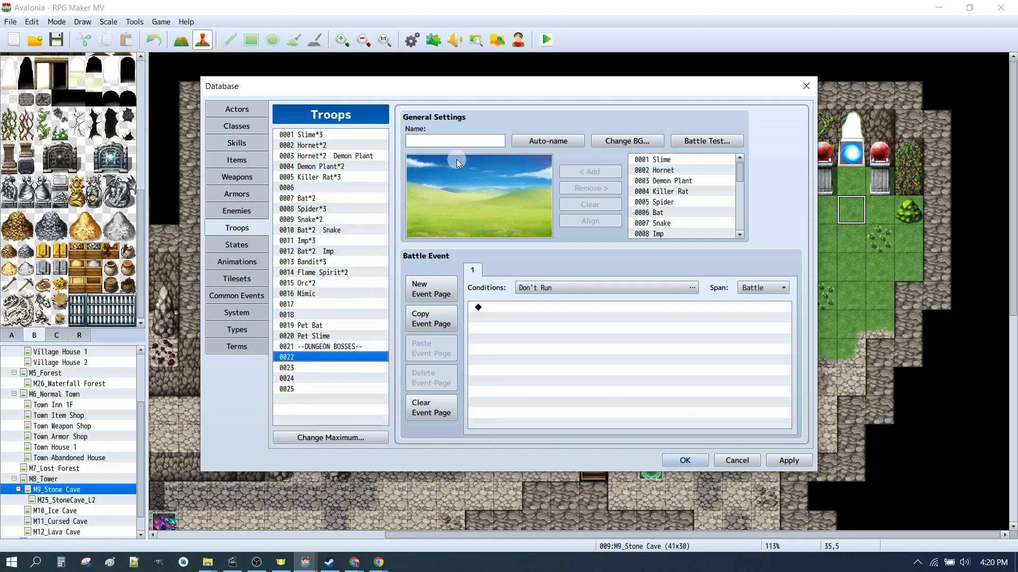
pyautogui.click(450, 142)
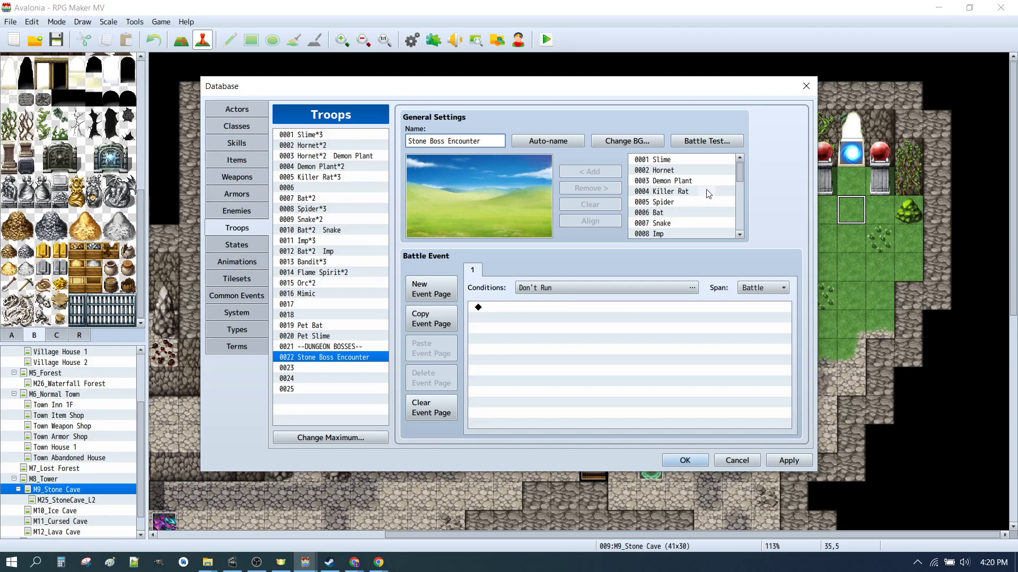
# Add an Orc to the troop and place it on the left of the battle scene
pyautogui.scroll(-3, 704, 193)
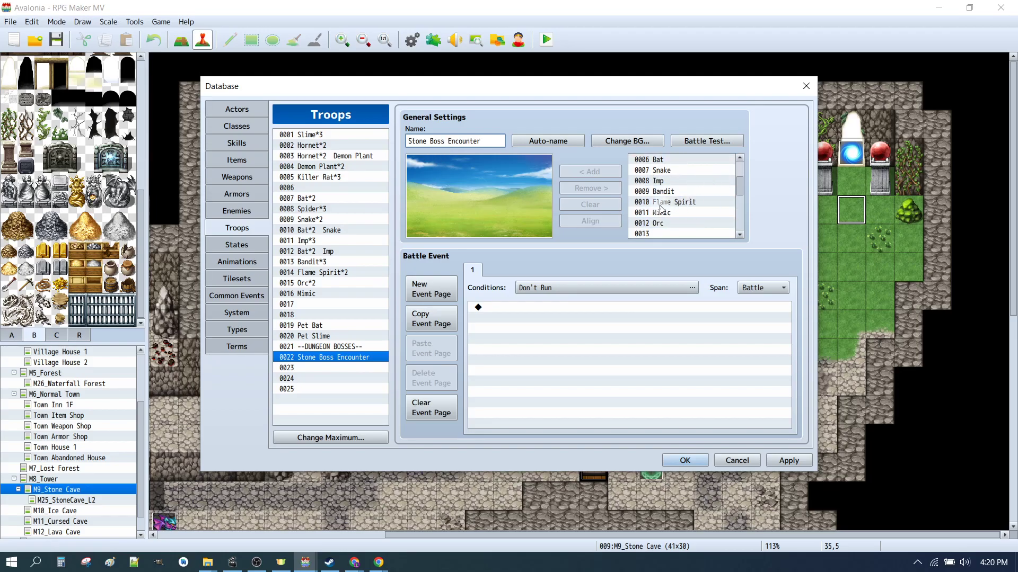
pyautogui.click(665, 223)
pyautogui.click(597, 172)
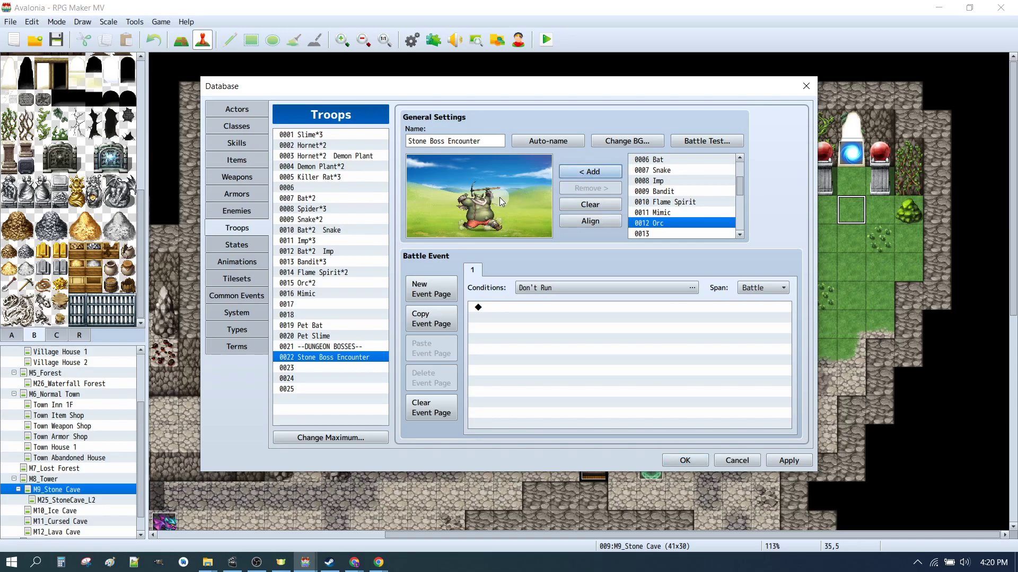
pyautogui.moveTo(500, 198); pyautogui.dragTo(448, 211)
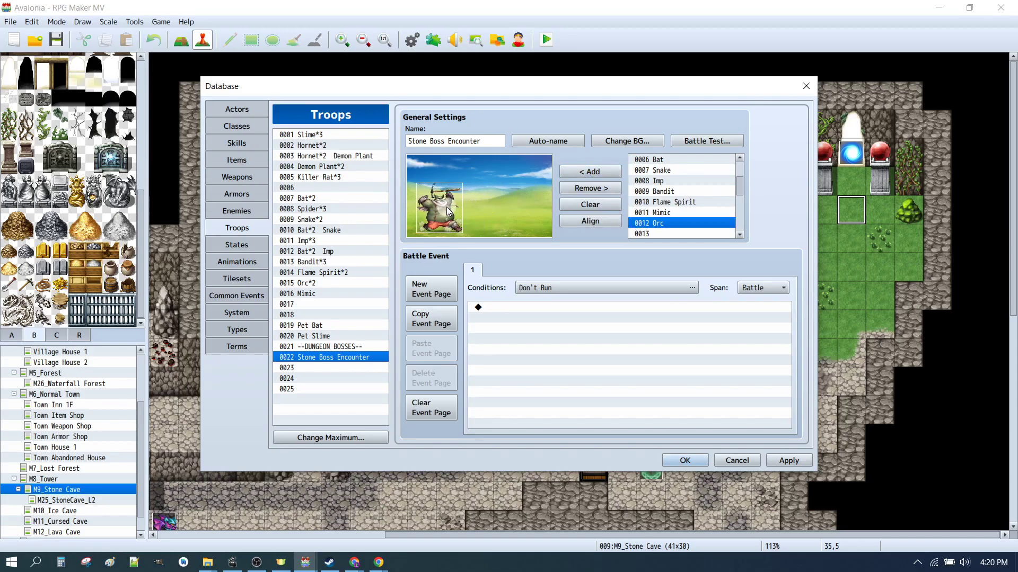
# Trigger the battle event at #1 Orc HP 25% or below and paste the retreat dialogue
pyautogui.click(545, 318)
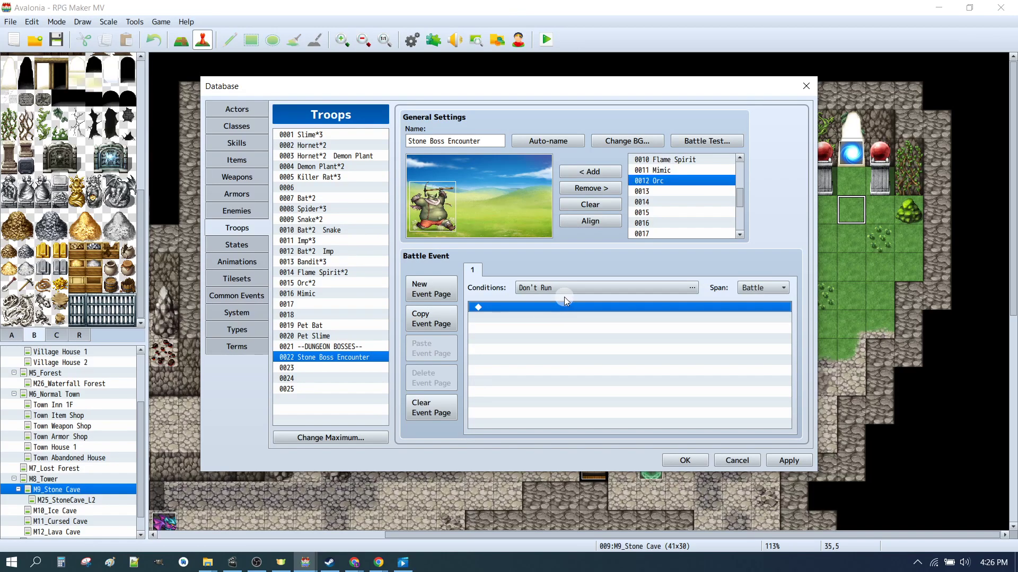
pyautogui.click(561, 288)
pyautogui.click(510, 340)
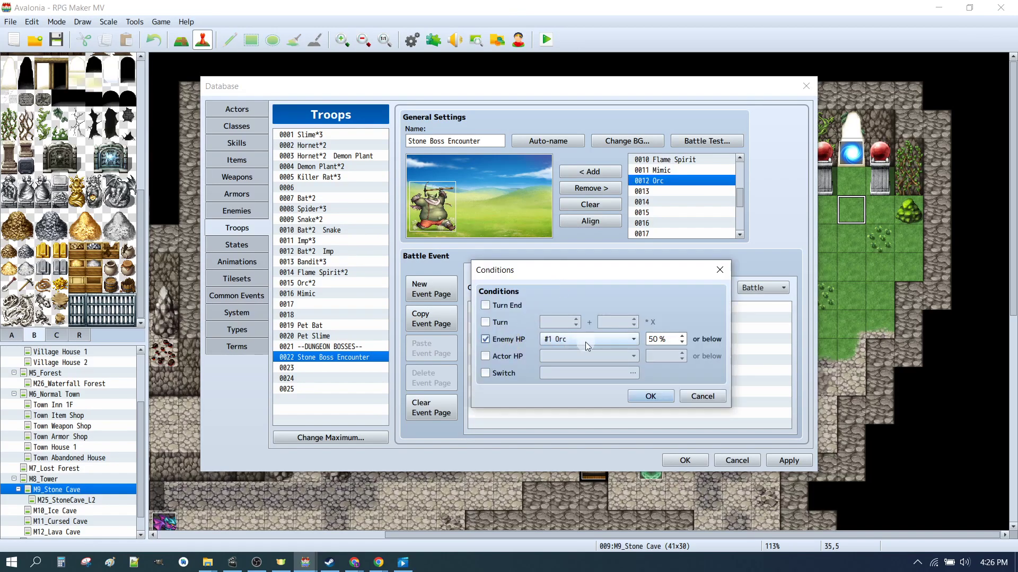
pyautogui.doubleClick(655, 341)
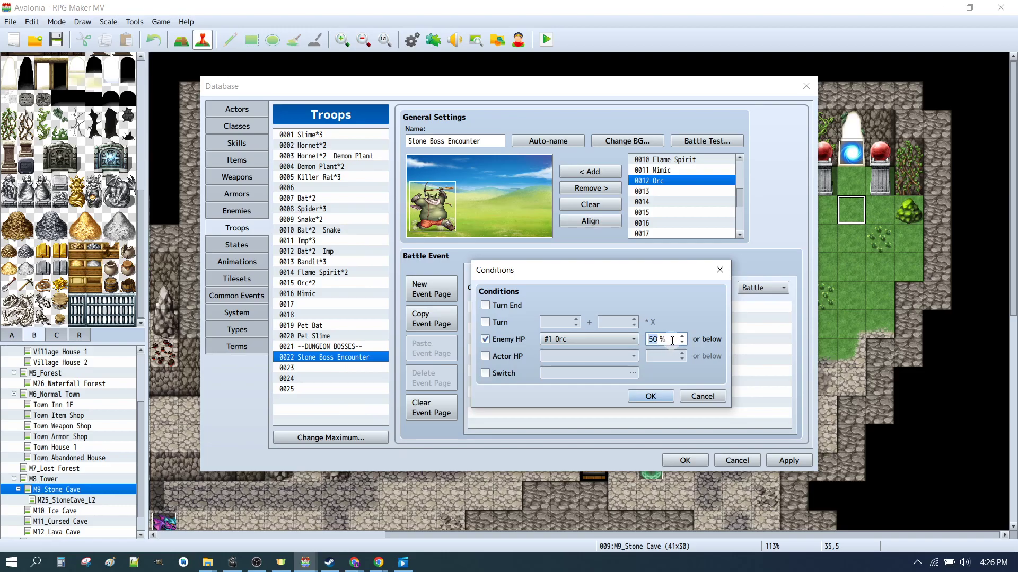
pyautogui.write('25')
pyautogui.click(652, 396)
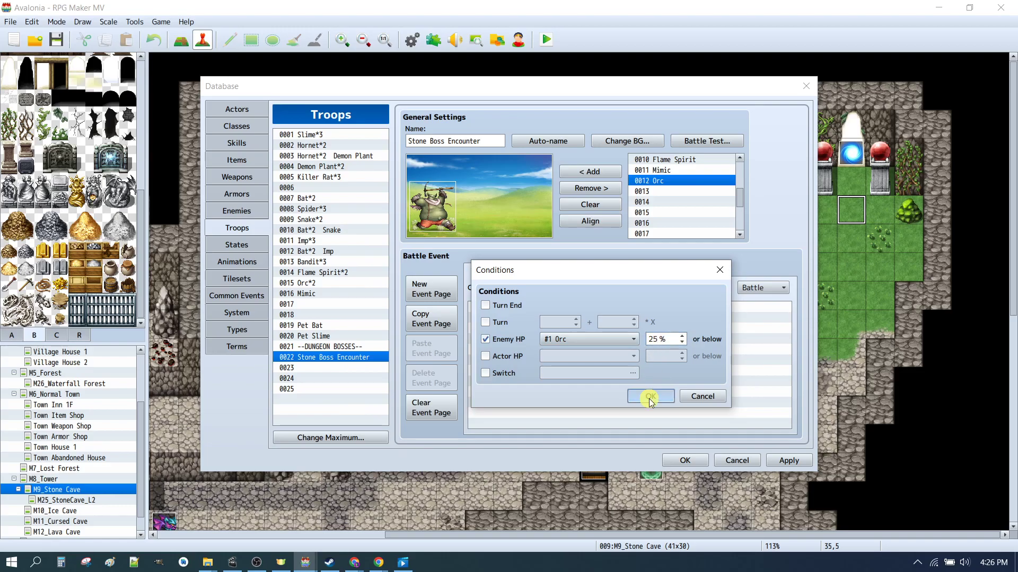
pyautogui.click(514, 307)
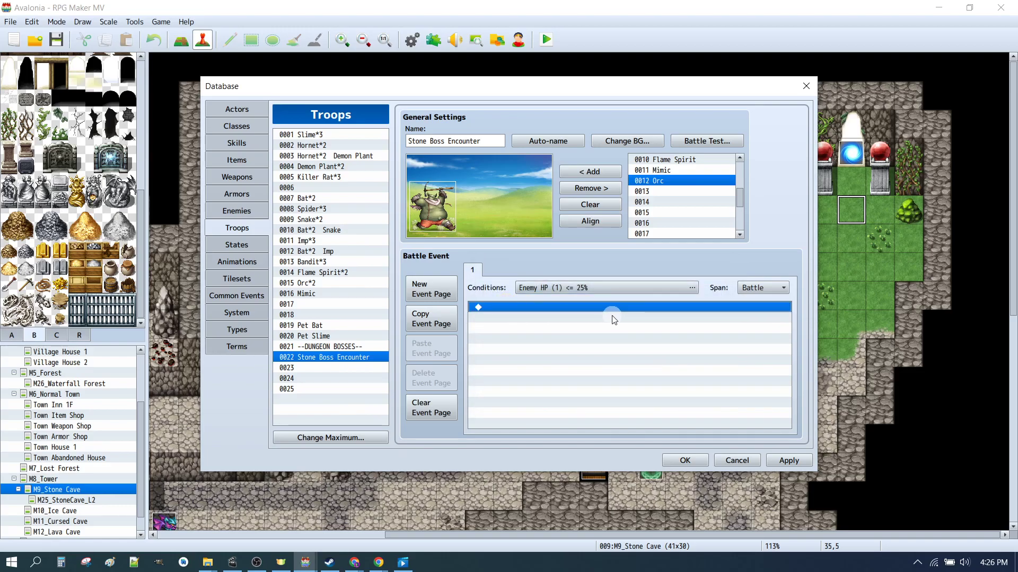
pyautogui.hotkey('ctrl', 'v')
# Keep the retreat dialogue and paste the sound, flash, shake and fade-out commands below it
pyautogui.doubleClick(553, 318)
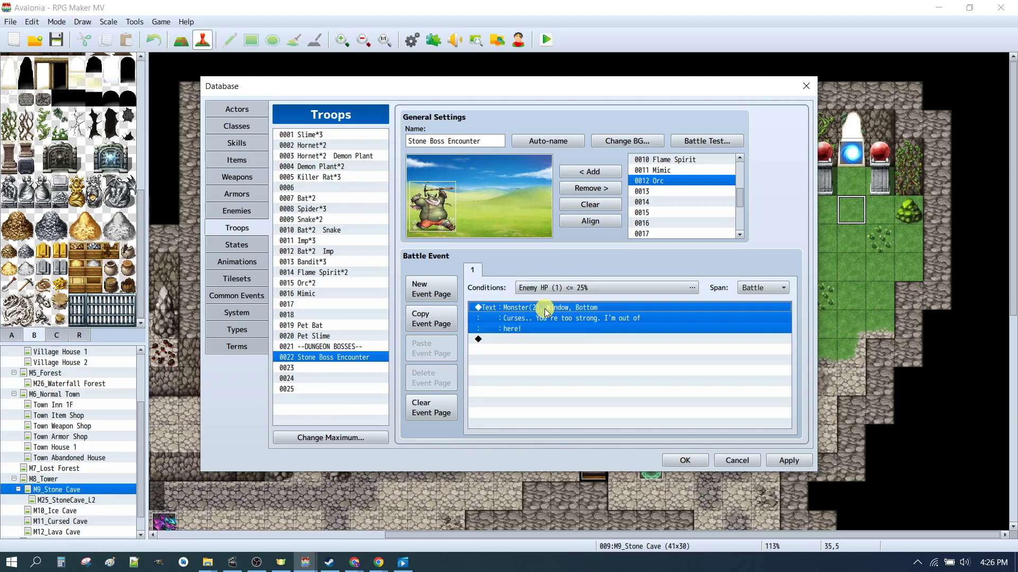
pyautogui.click(698, 416)
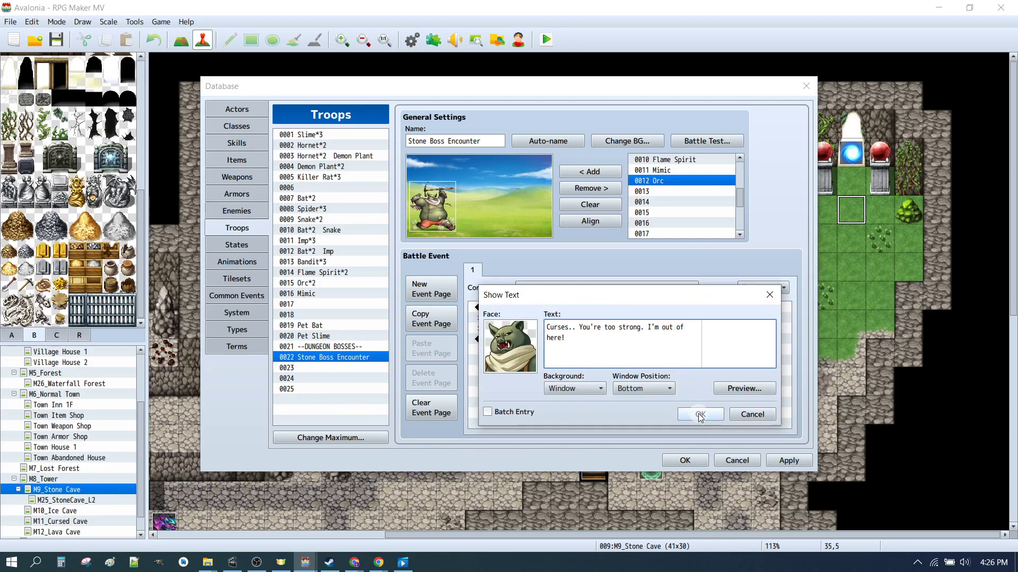
pyautogui.click(523, 339)
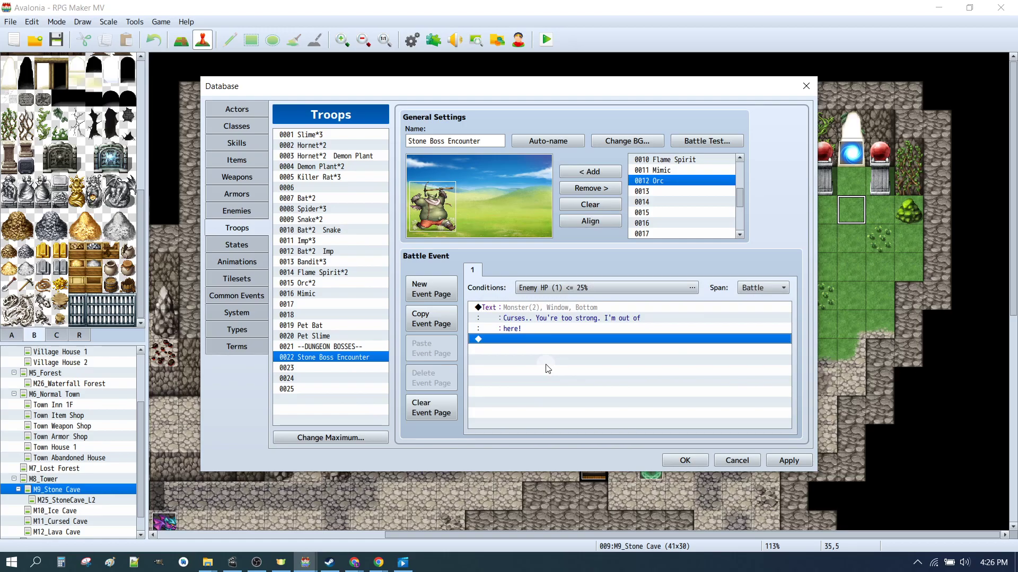
pyautogui.hotkey('ctrl', 'v')
# Check the Monster4 sound effect and the flash, shake and fade-out commands
pyautogui.doubleClick(601, 344)
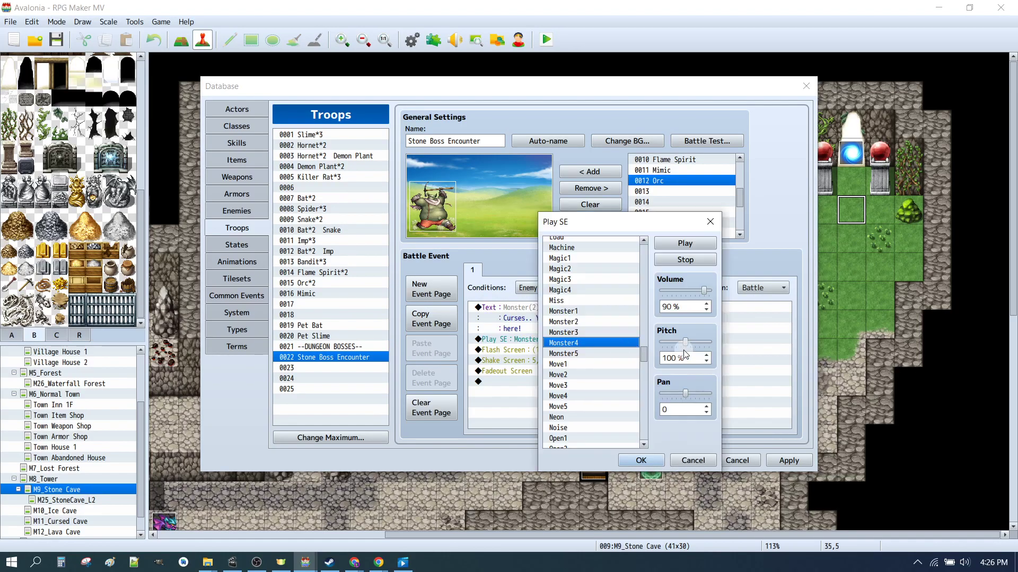
pyautogui.click(690, 246)
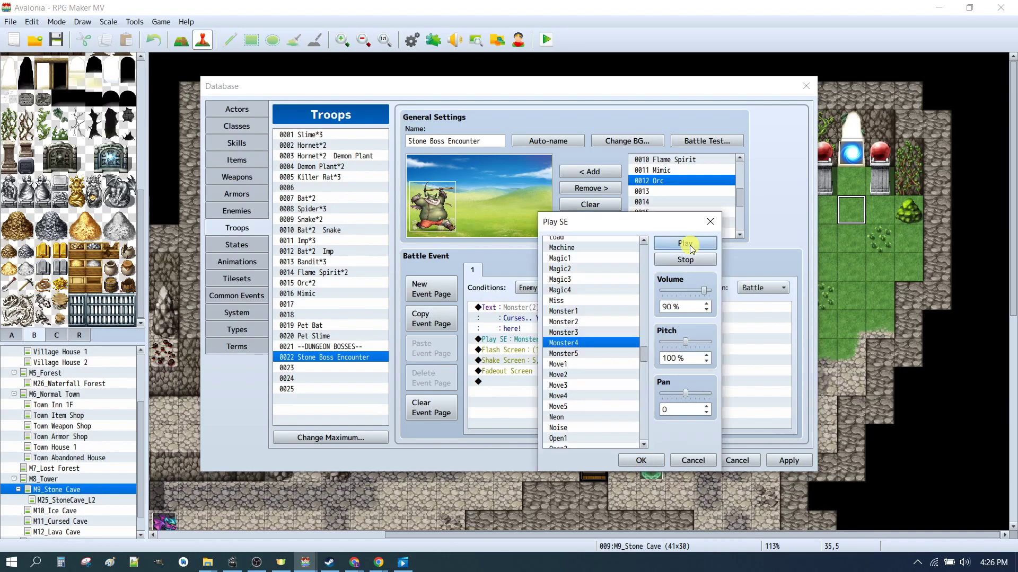
pyautogui.click(649, 466)
pyautogui.click(583, 352)
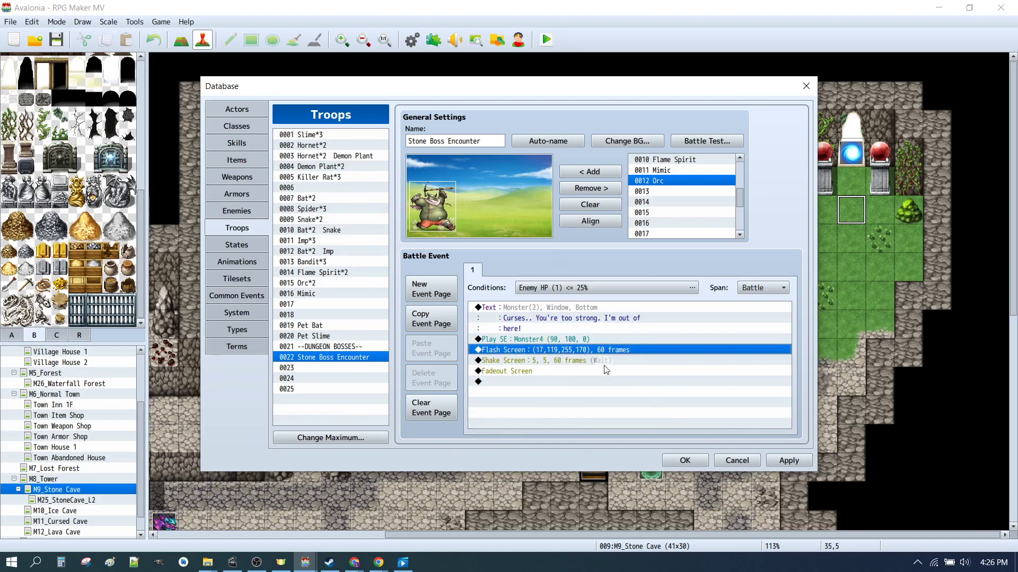
pyautogui.click(552, 360)
pyautogui.click(530, 371)
pyautogui.click(522, 382)
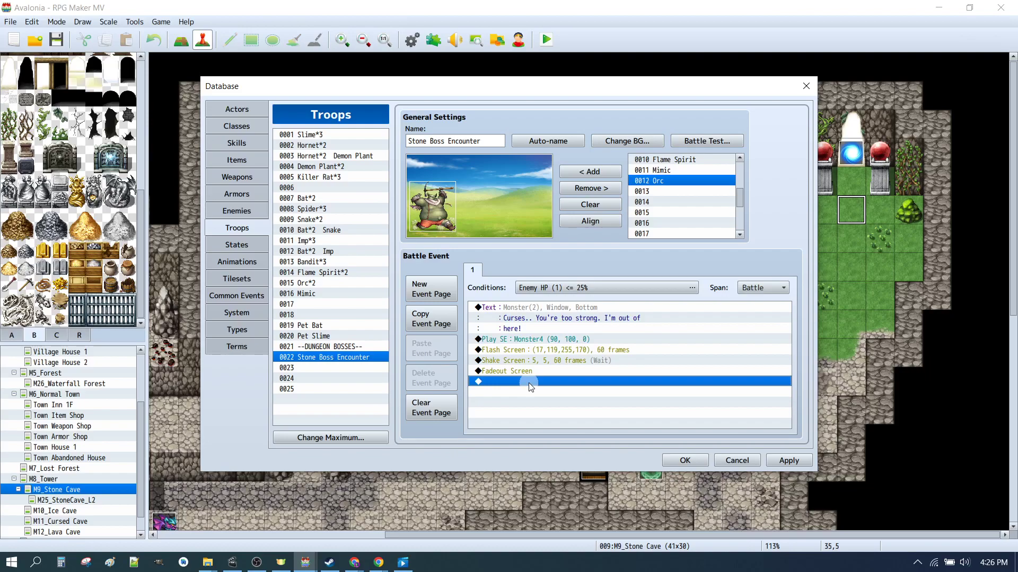
# Paste the 'Not so fast!' taunt dialogue and leave it without a face image
pyautogui.hotkey('ctrl', 'v')
pyautogui.click(529, 383)
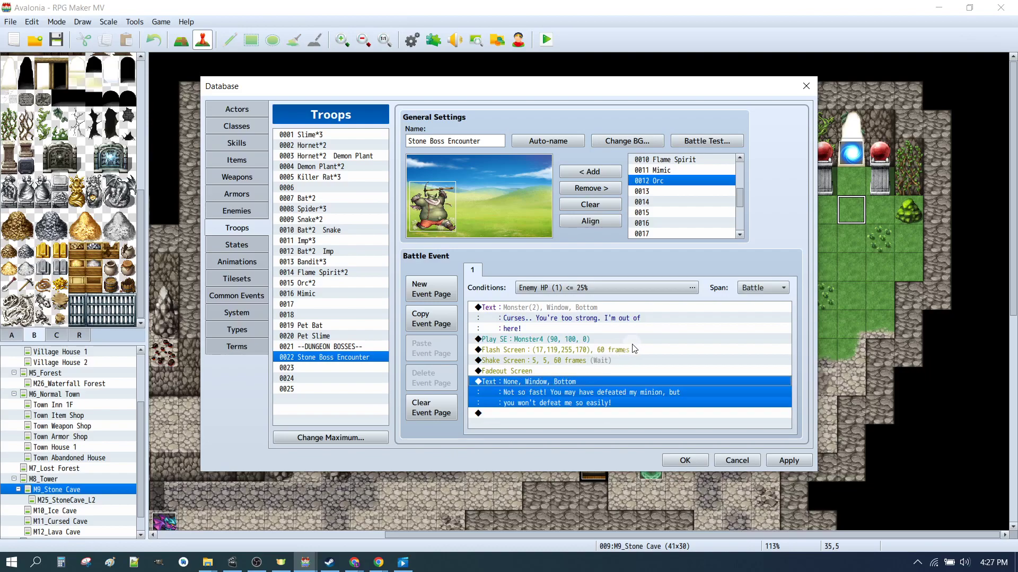
pyautogui.doubleClick(662, 393)
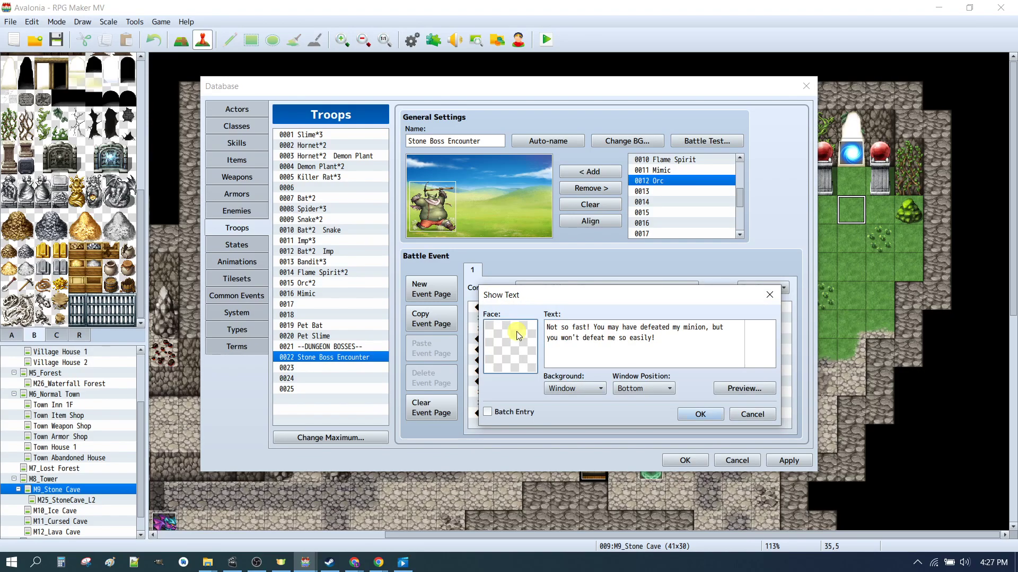
pyautogui.doubleClick(519, 333)
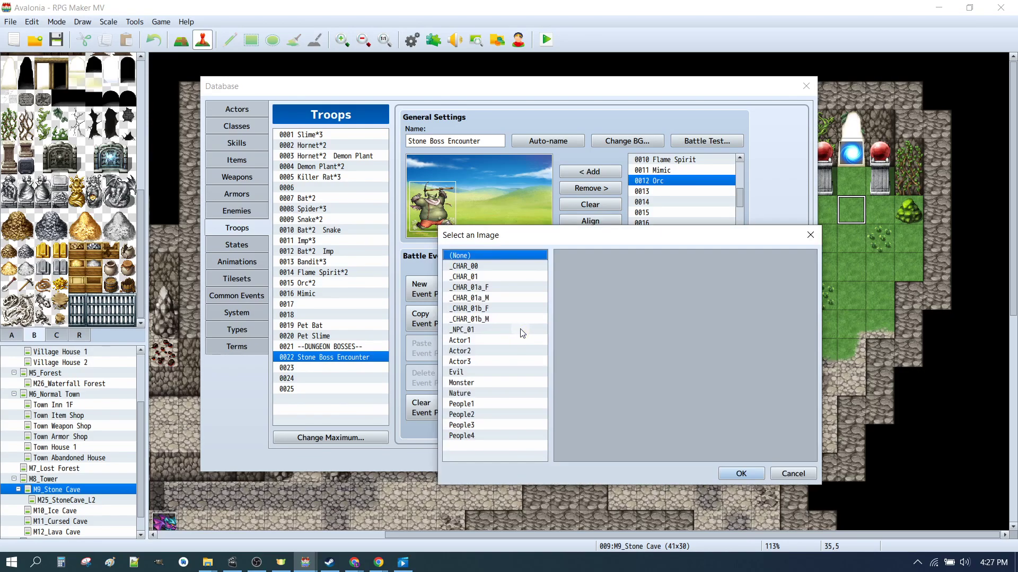
pyautogui.click(455, 372)
pyautogui.click(462, 382)
pyautogui.click(474, 361)
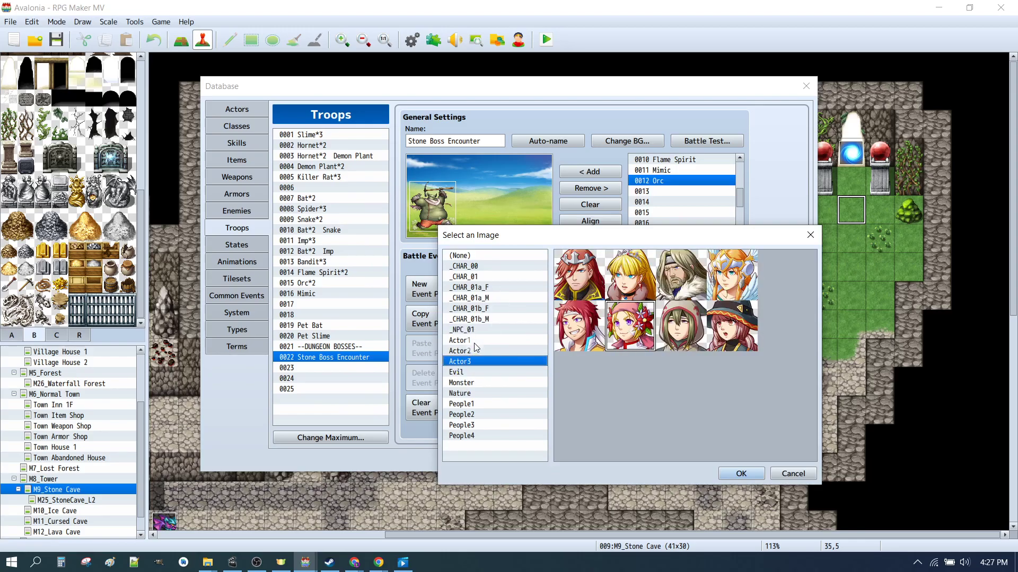
pyautogui.click(472, 350)
pyautogui.click(793, 474)
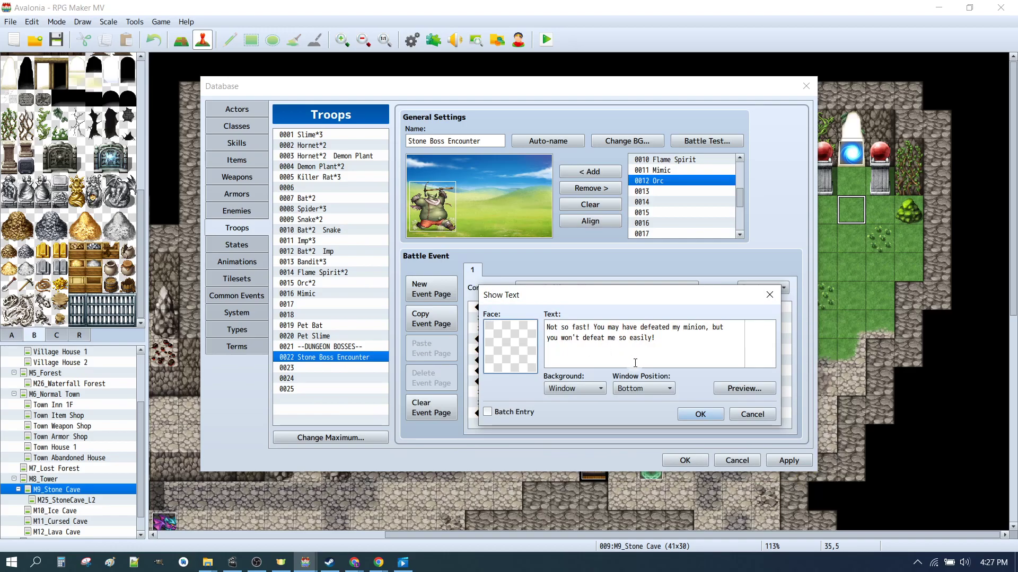
# Show the taunt in the middle of the screen with a dimmed background
pyautogui.click(618, 392)
pyautogui.click(642, 418)
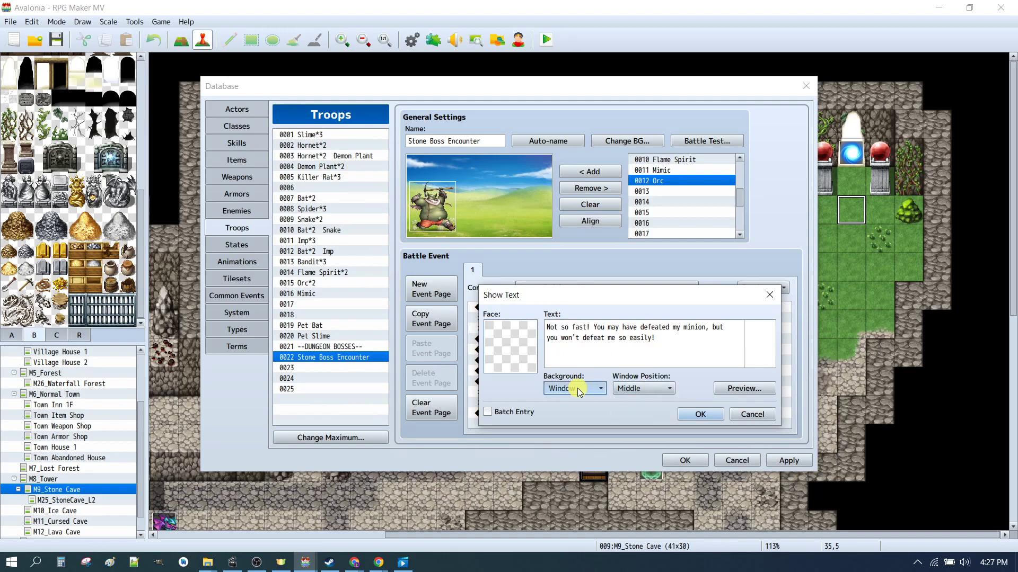
pyautogui.click(578, 388)
pyautogui.click(553, 413)
pyautogui.click(700, 414)
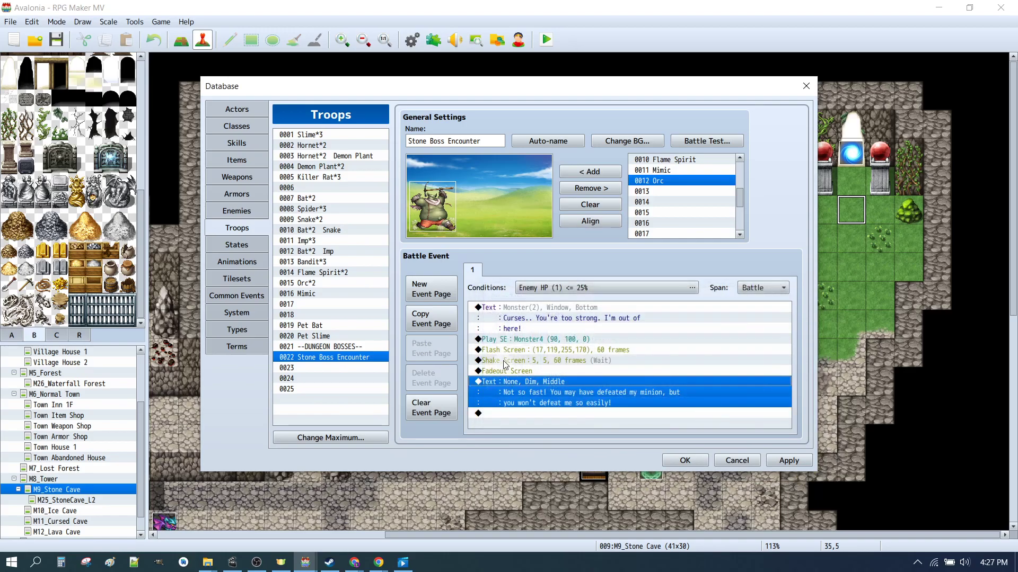
pyautogui.press('Down')
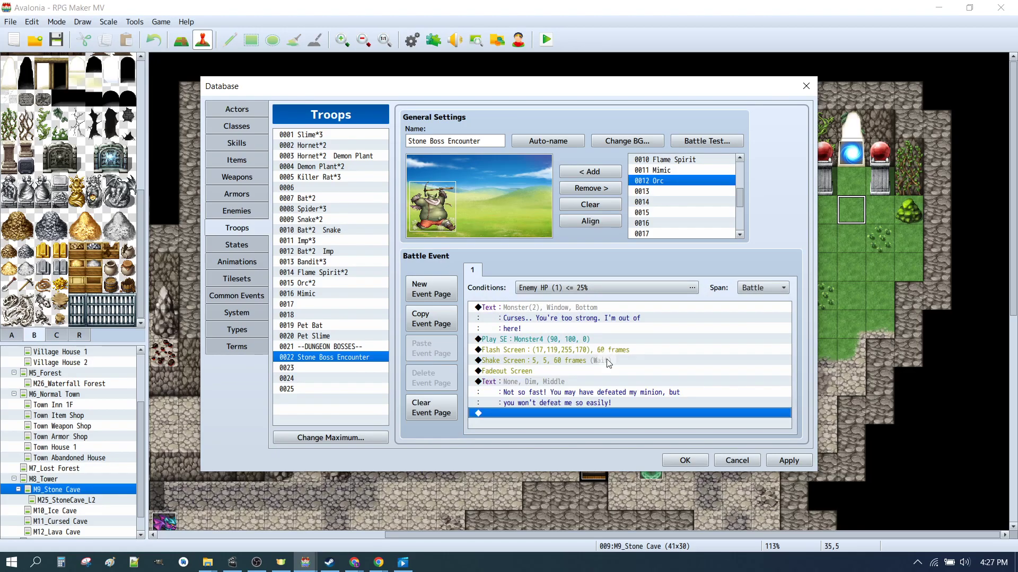
# Try an Enemy Appear command, find only the Orc available, and cancel it
pyautogui.press('Return')
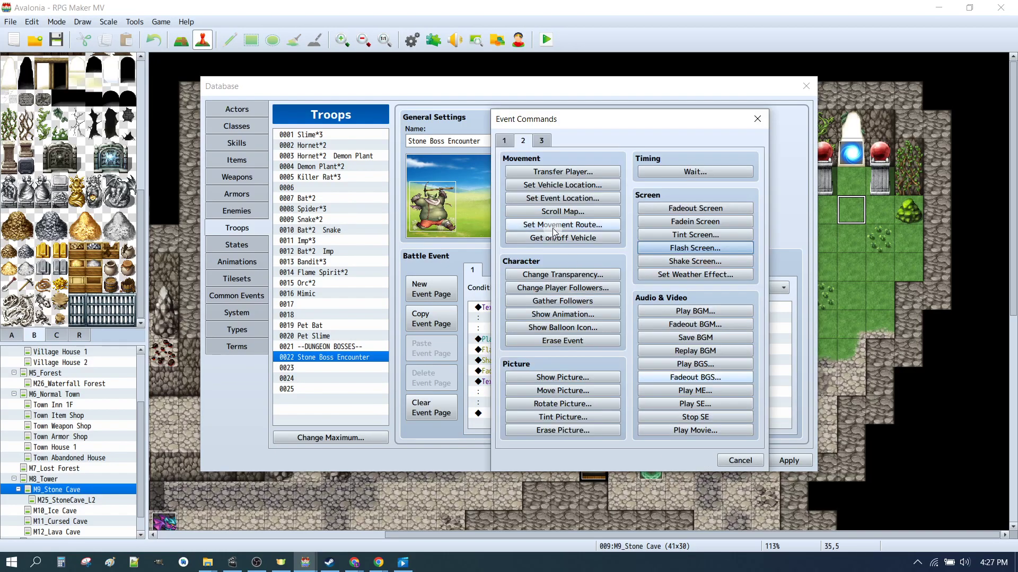
pyautogui.click(545, 140)
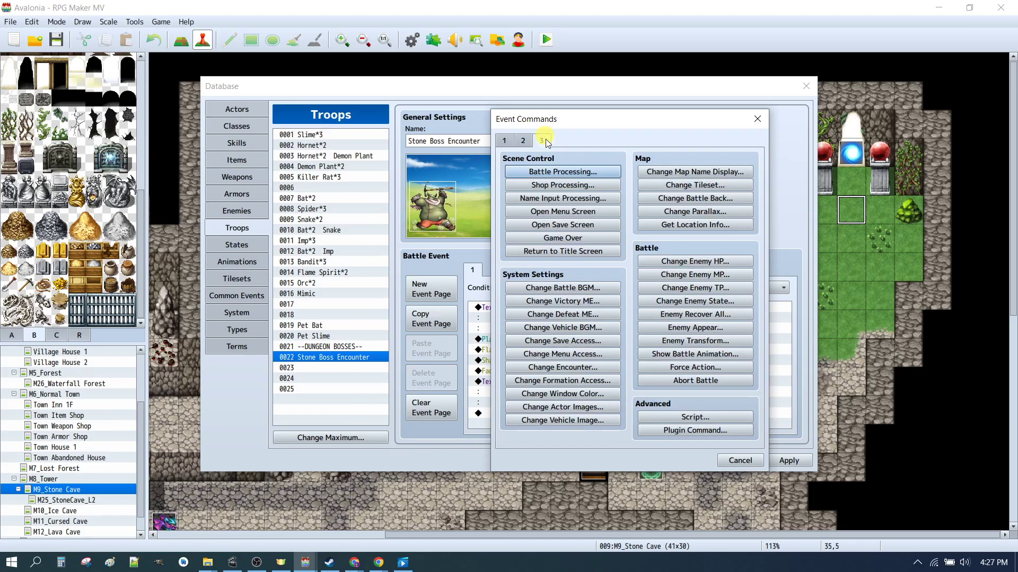
pyautogui.click(701, 332)
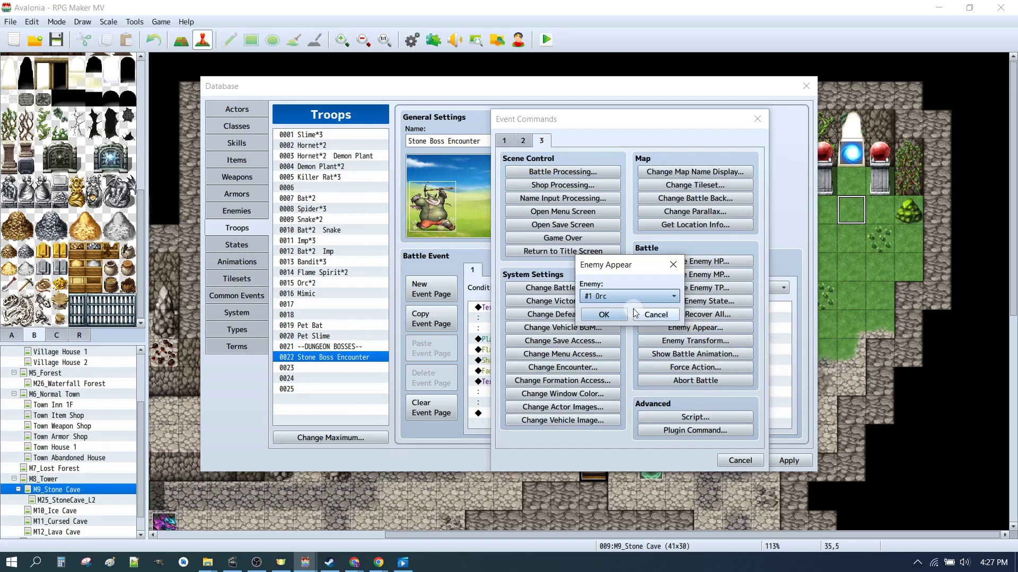
pyautogui.click(618, 298)
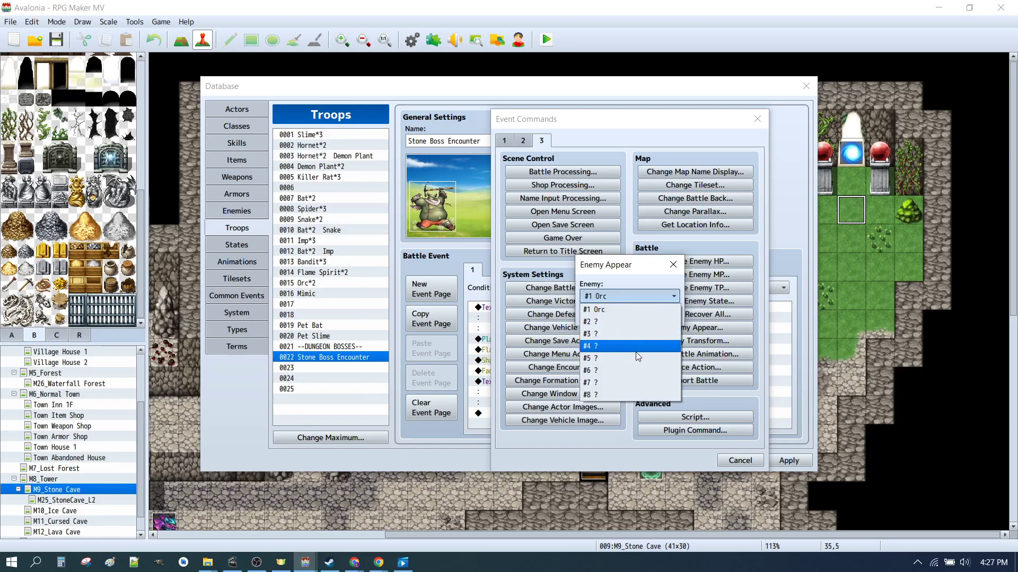
pyautogui.click(607, 313)
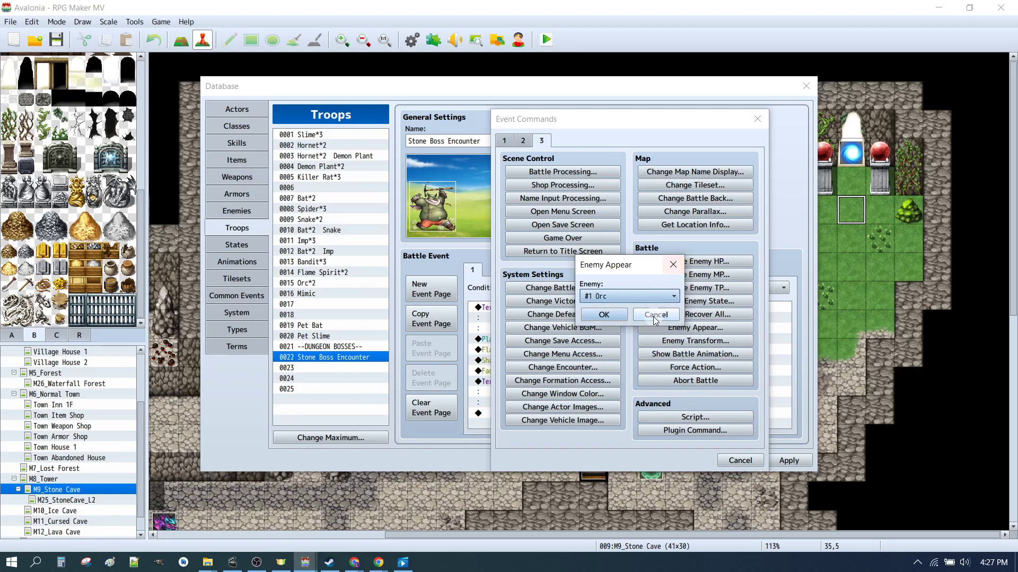
pyautogui.click(653, 316)
pyautogui.click(732, 461)
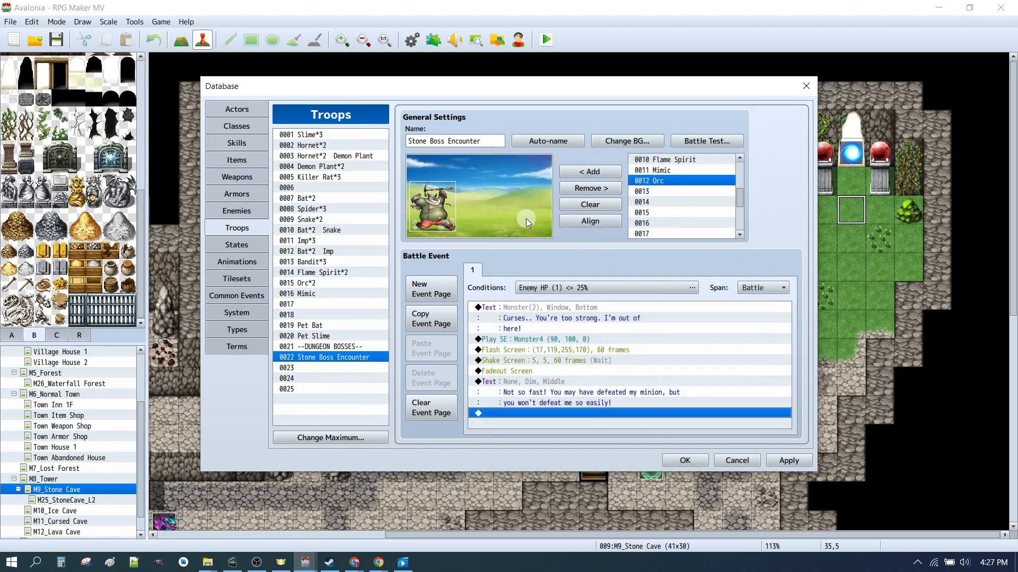
# Add a Stone Gargoyle to the troop and place it on the left over the Orc
pyautogui.scroll(-3, 684, 201)
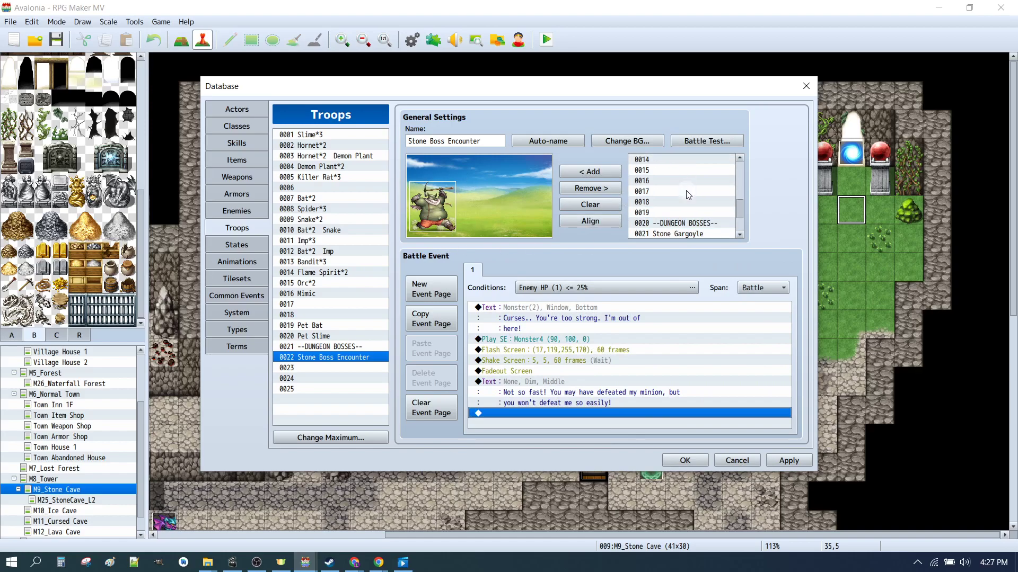
pyautogui.click(684, 191)
pyautogui.click(590, 172)
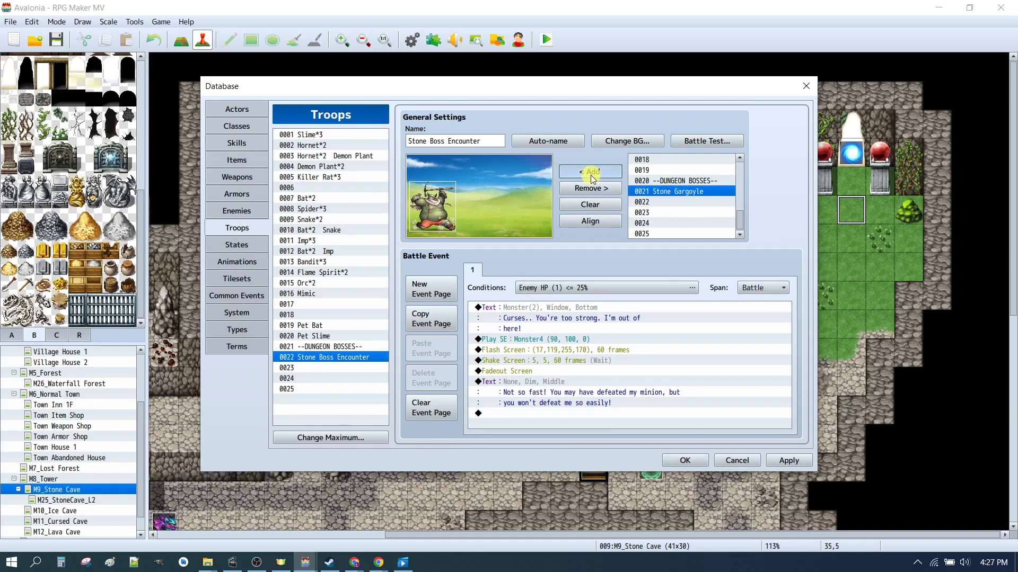
pyautogui.moveTo(508, 195); pyautogui.dragTo(474, 196)
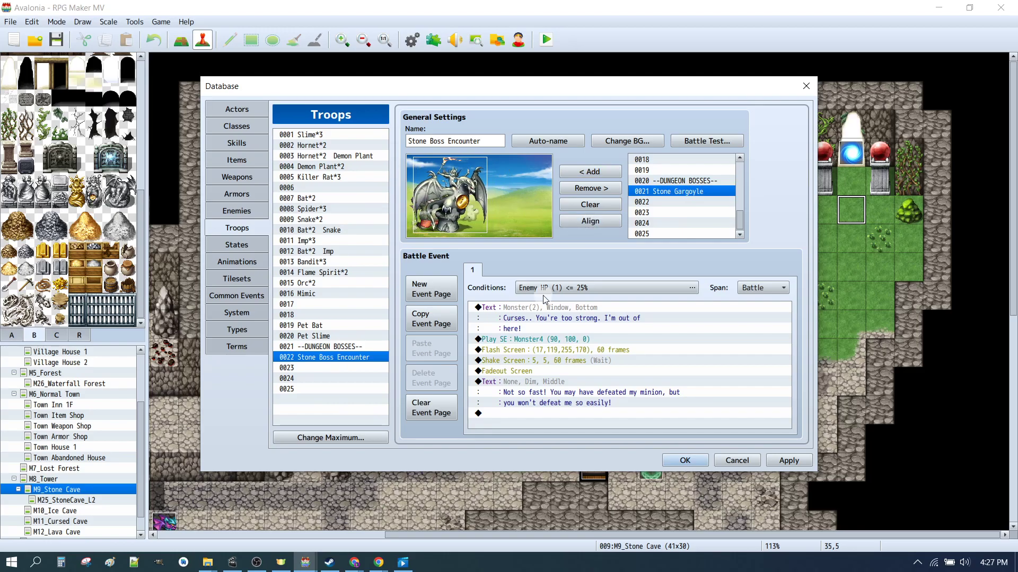
# Add an Enemy Appear #2 Stone Gargoyle command to the end of the battle event
pyautogui.click(629, 414)
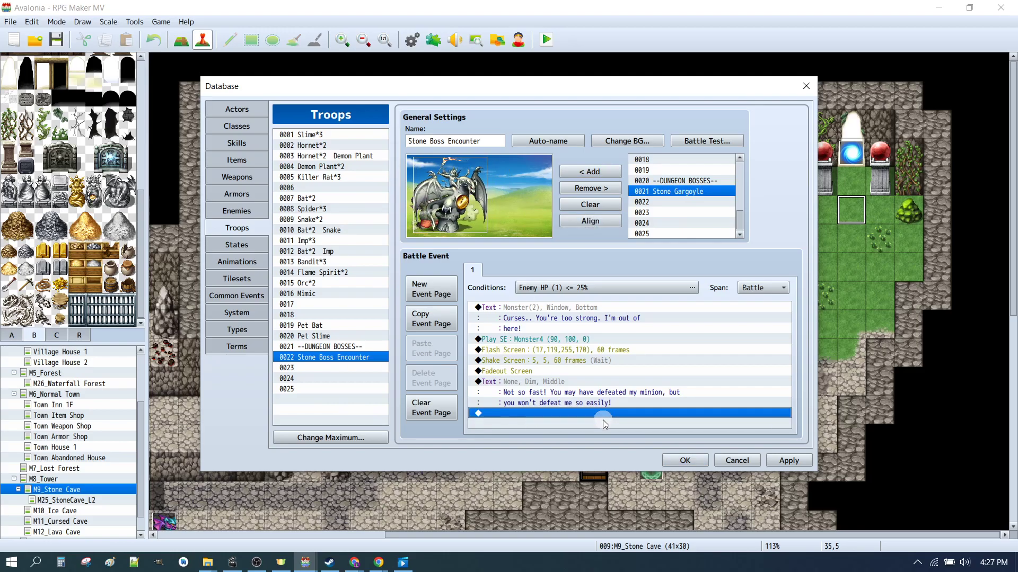
pyautogui.doubleClick(603, 417)
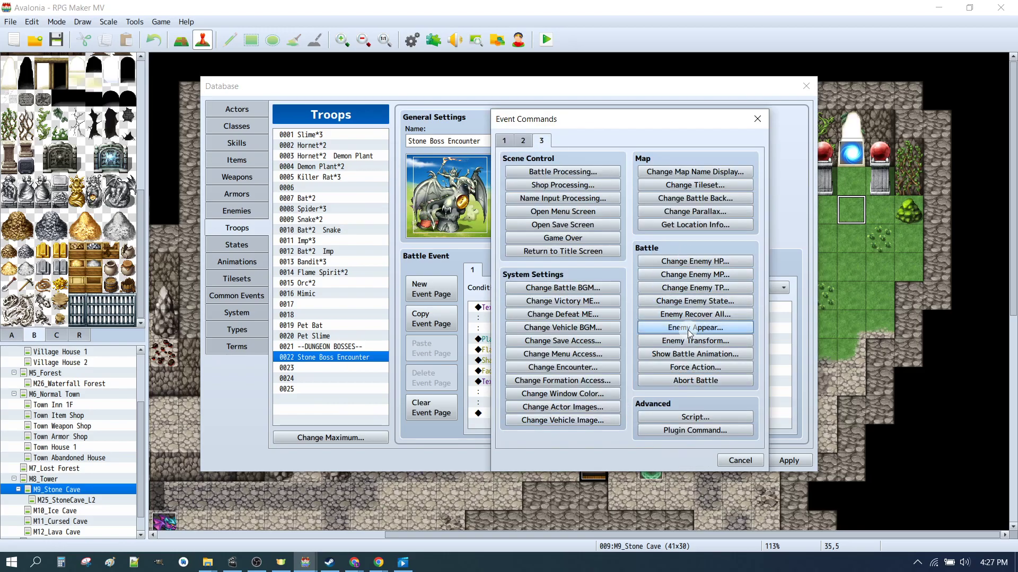
pyautogui.click(688, 328)
pyautogui.click(637, 297)
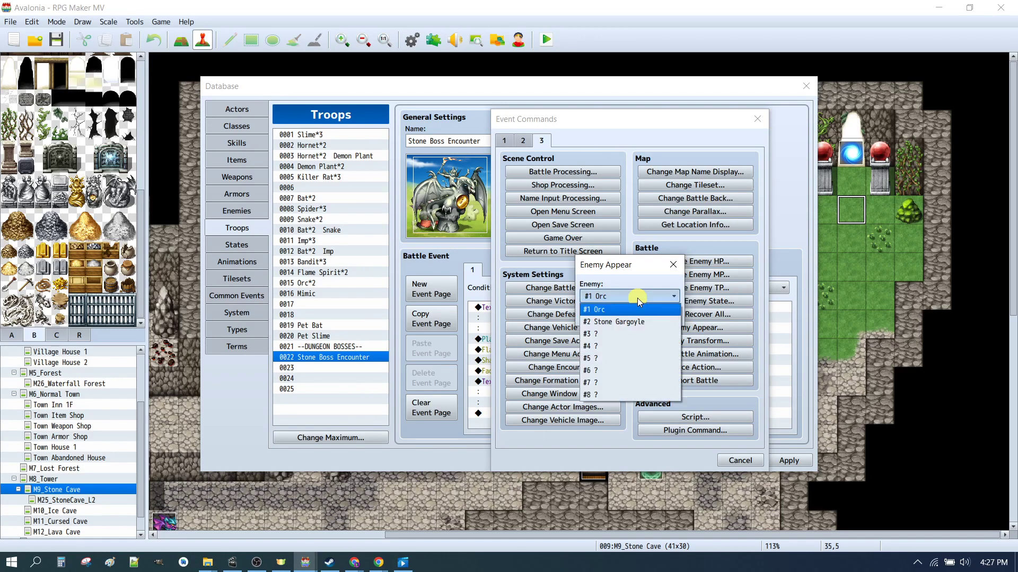
pyautogui.click(623, 322)
pyautogui.click(601, 319)
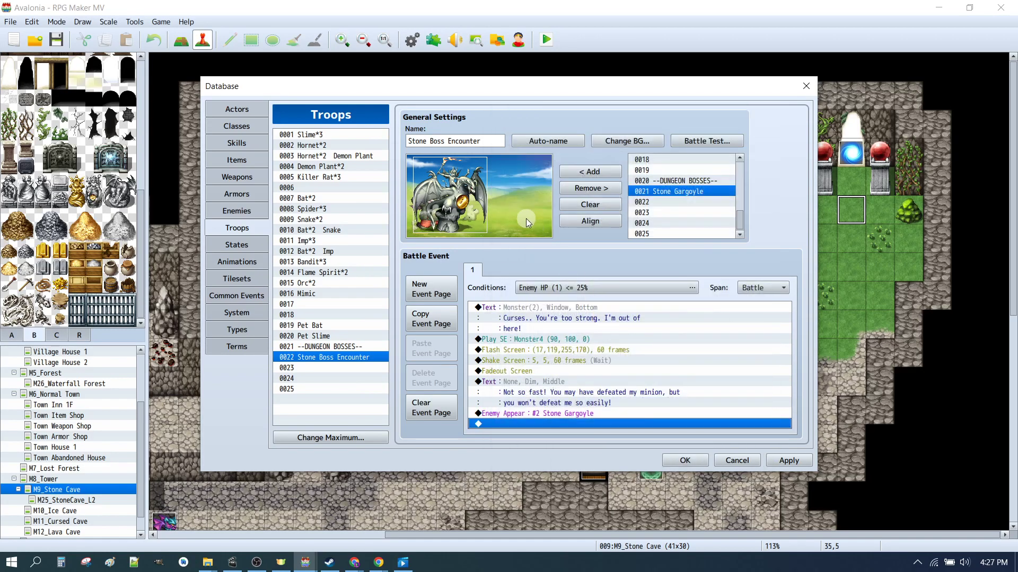
# Mark the Stone Gargoyle to Appear Halfway and delete the Enemy Appear command
pyautogui.rightClick(476, 185)
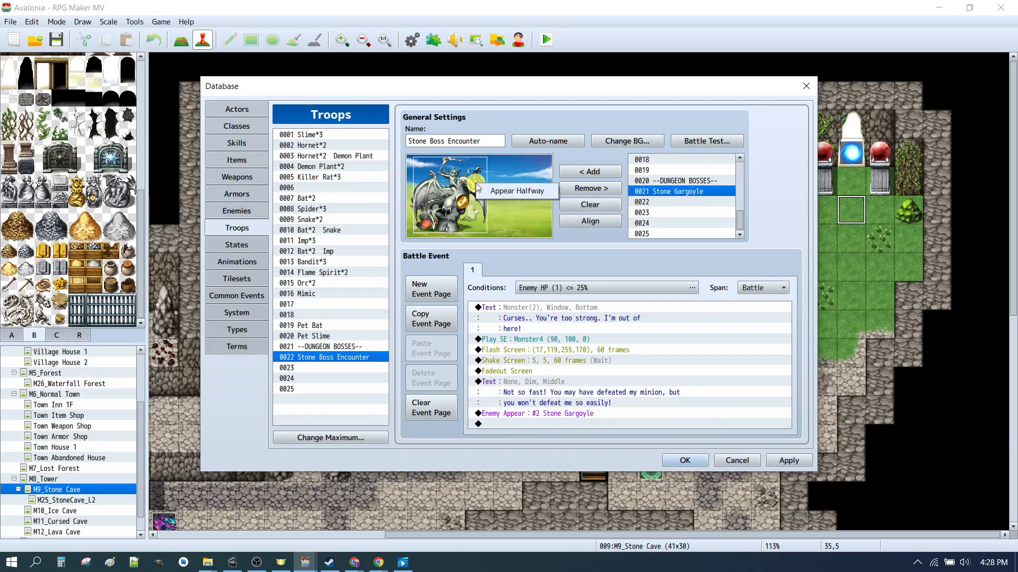
pyautogui.click(515, 191)
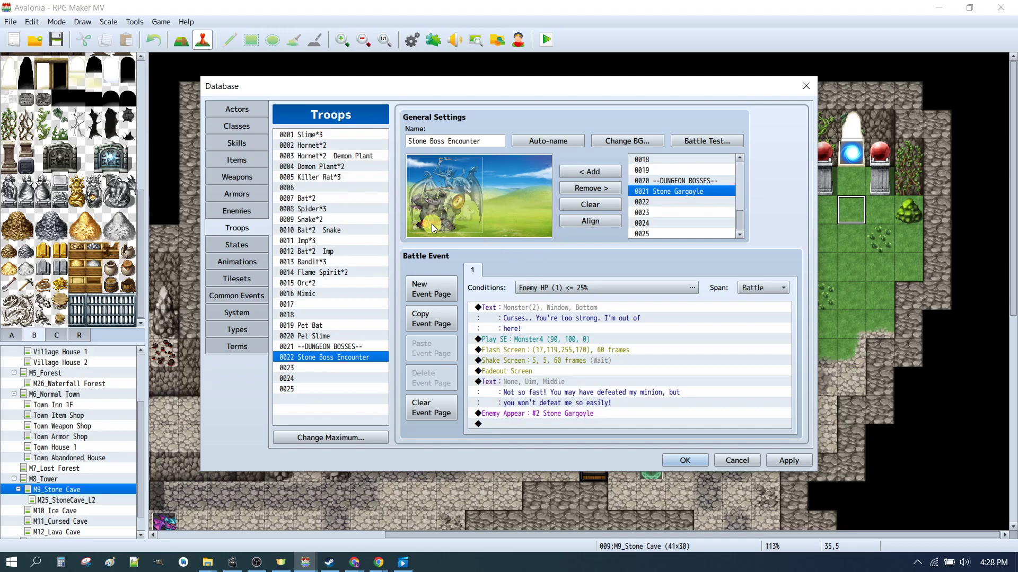
pyautogui.click(577, 413)
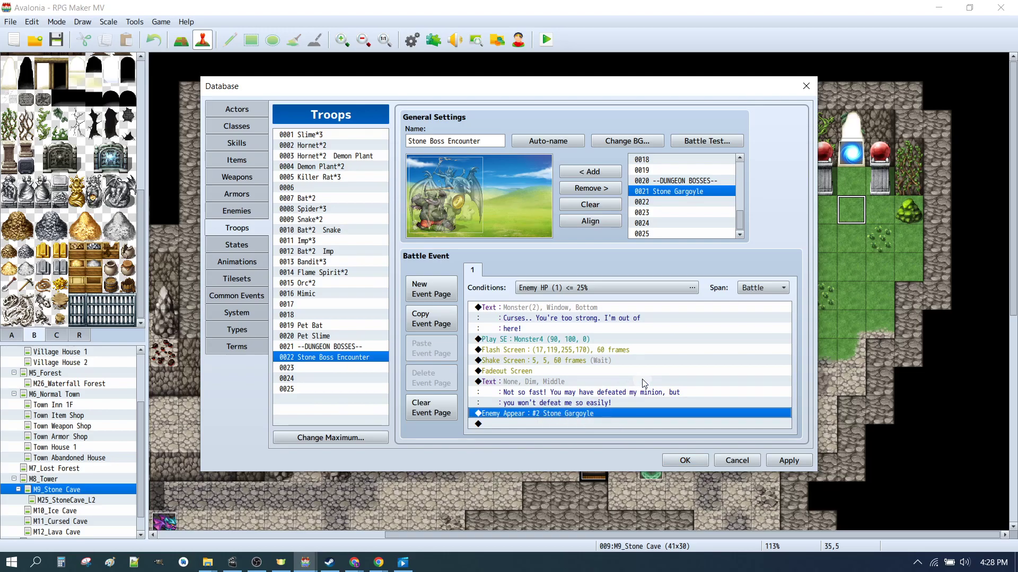
pyautogui.press('Delete')
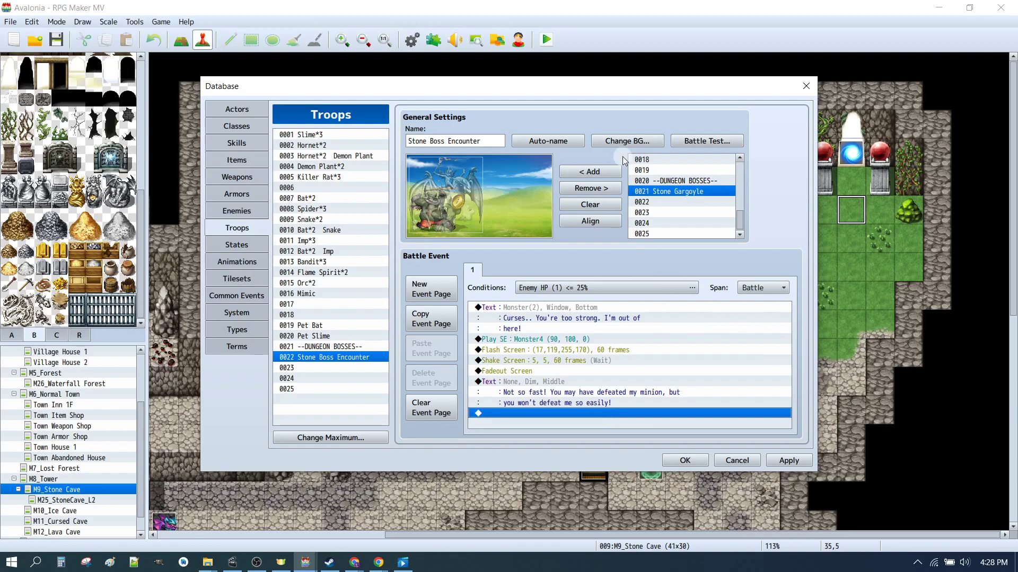
# Remove both troop enemies and add the 0012 Orc, placed toward the left
pyautogui.click(578, 190)
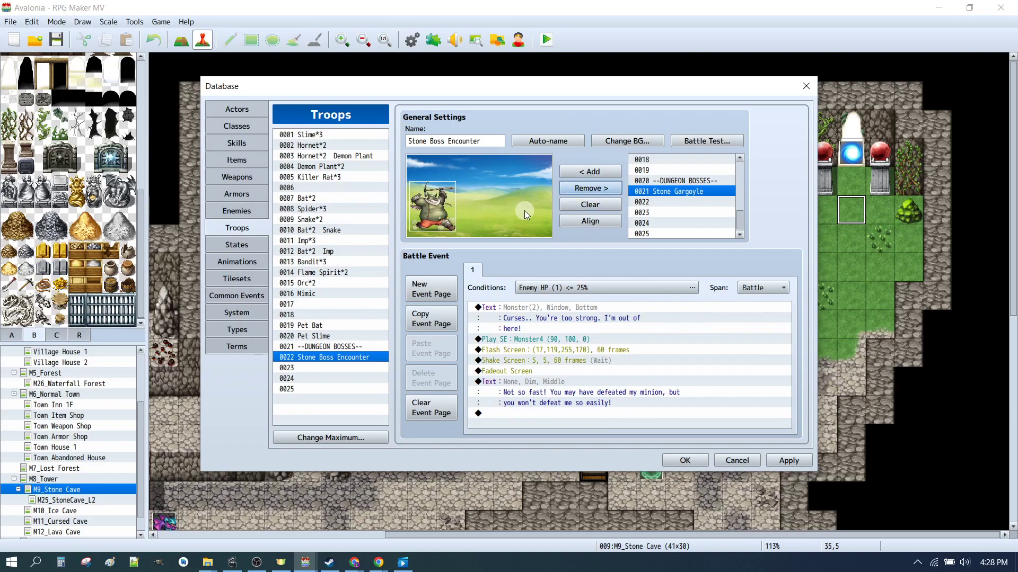
pyautogui.click(583, 205)
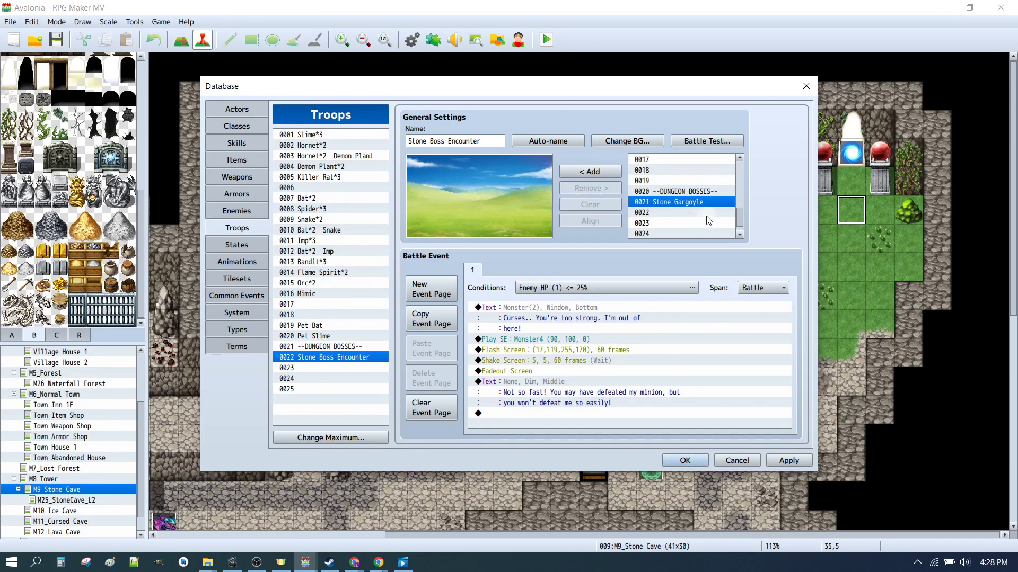
pyautogui.scroll(3, 709, 221)
pyautogui.click(660, 202)
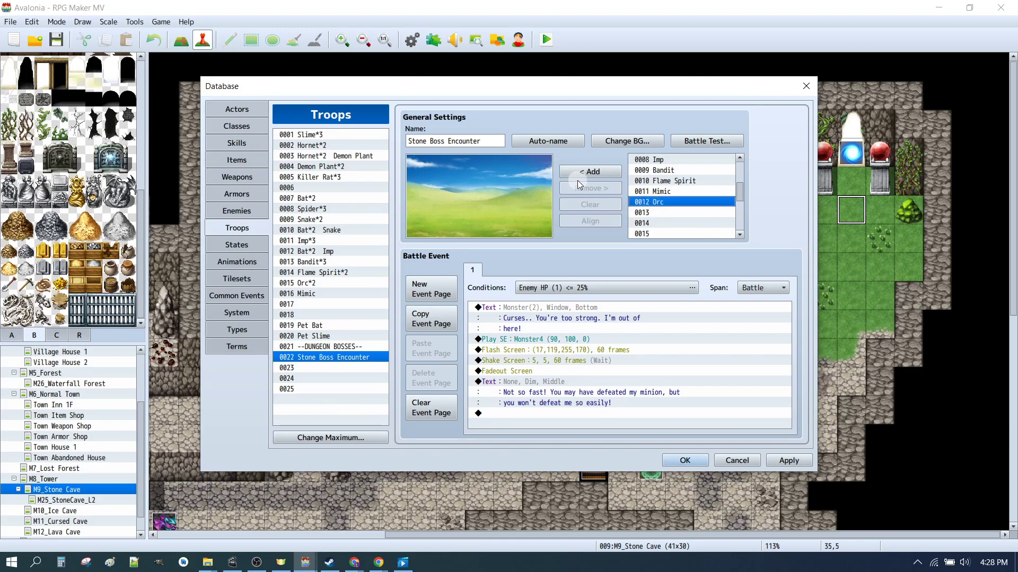
pyautogui.click(579, 175)
pyautogui.moveTo(474, 212); pyautogui.dragTo(435, 214)
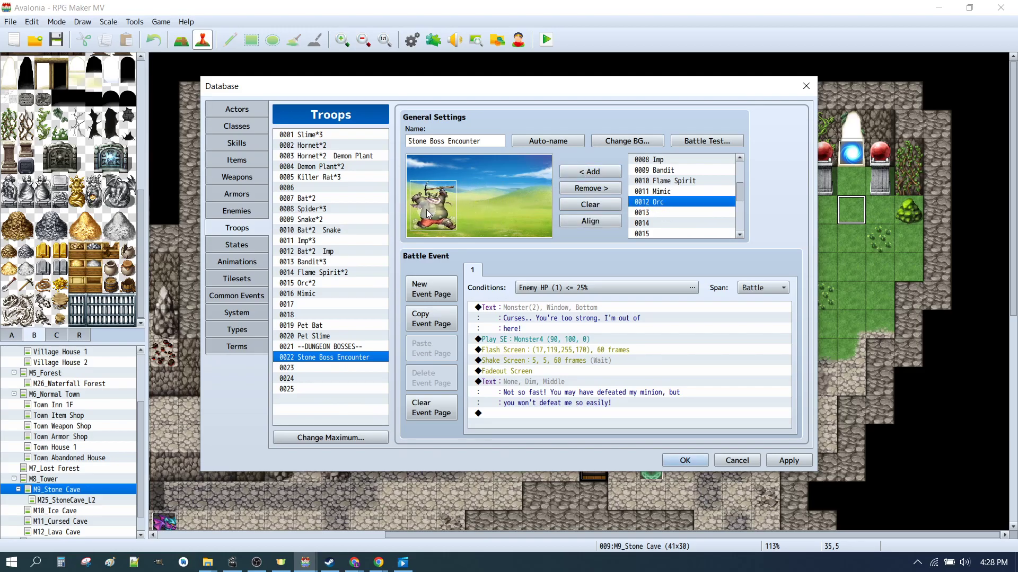
# Add the 0021 Stone Gargoyle, set it to Appear Halfway, and place it beside the Orc
pyautogui.click(547, 412)
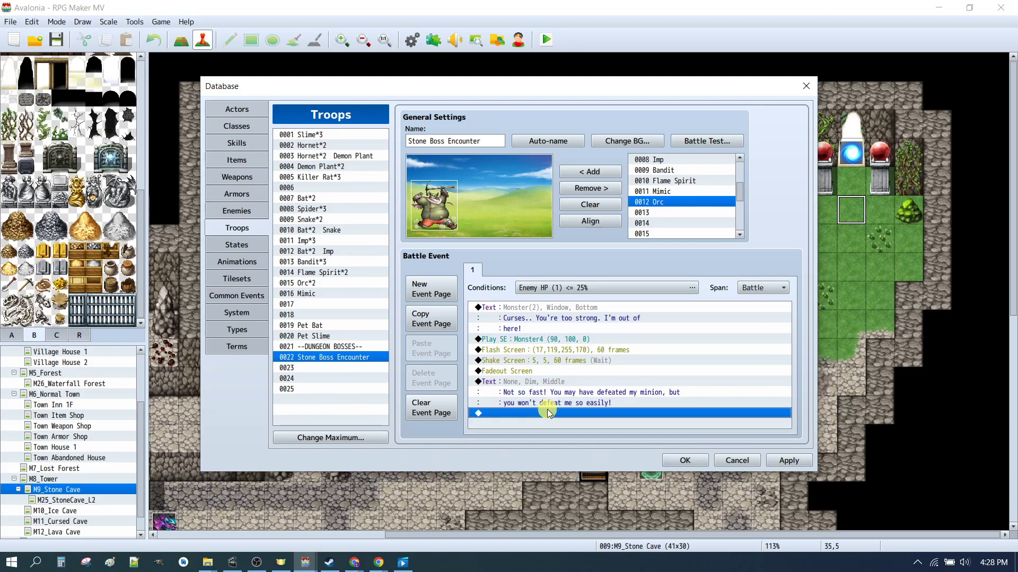
pyautogui.scroll(-2, 706, 201)
pyautogui.scroll(-1, 706, 202)
pyautogui.click(698, 201)
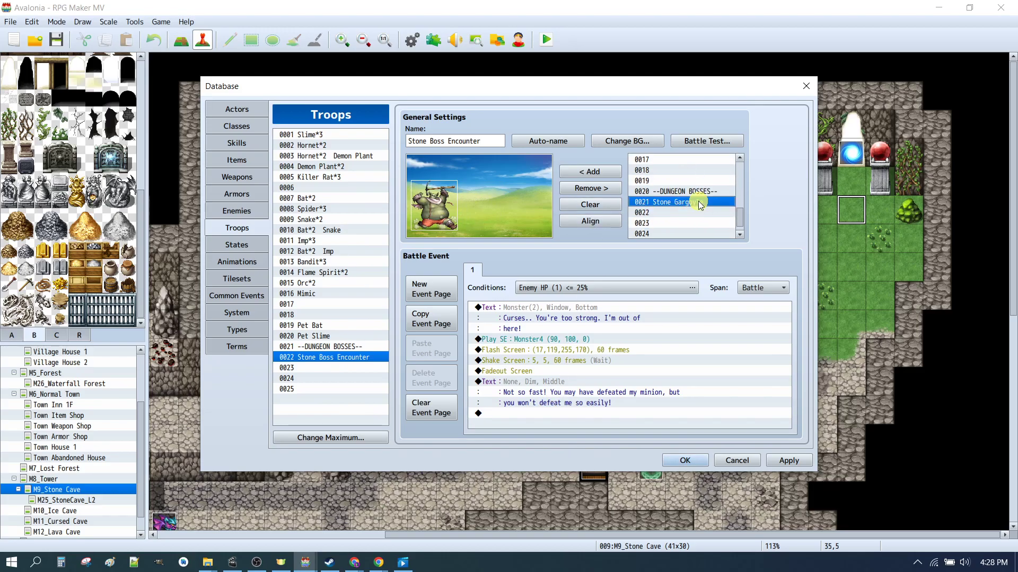
pyautogui.click(590, 172)
pyautogui.click(491, 199)
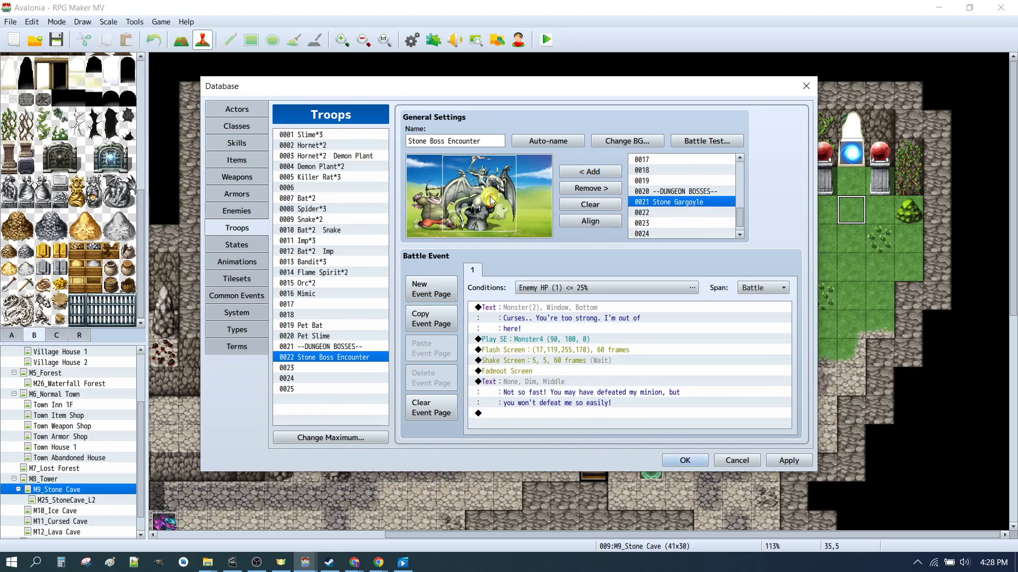
pyautogui.rightClick(491, 200)
pyautogui.click(530, 204)
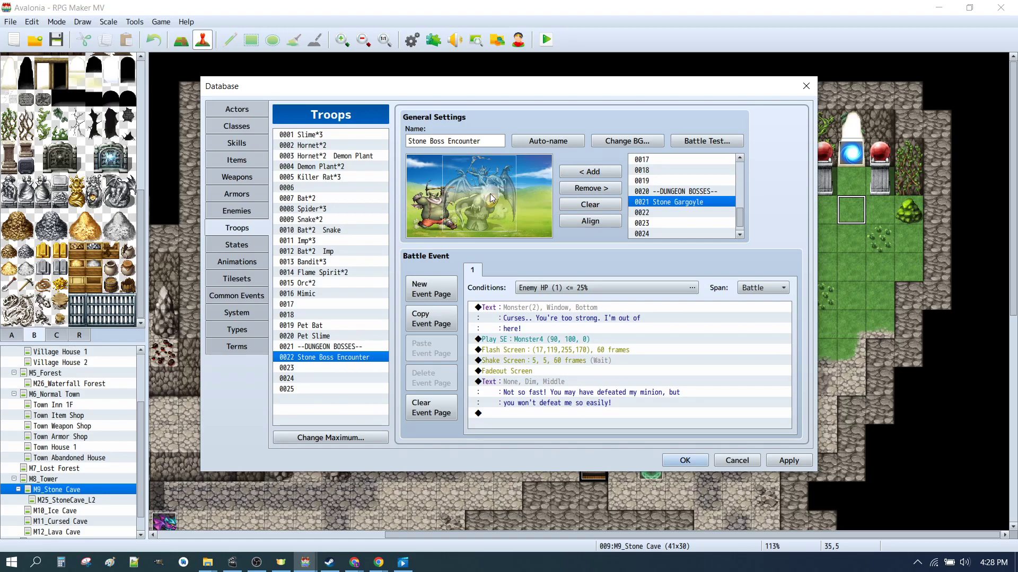
pyautogui.moveTo(487, 196); pyautogui.dragTo(456, 195)
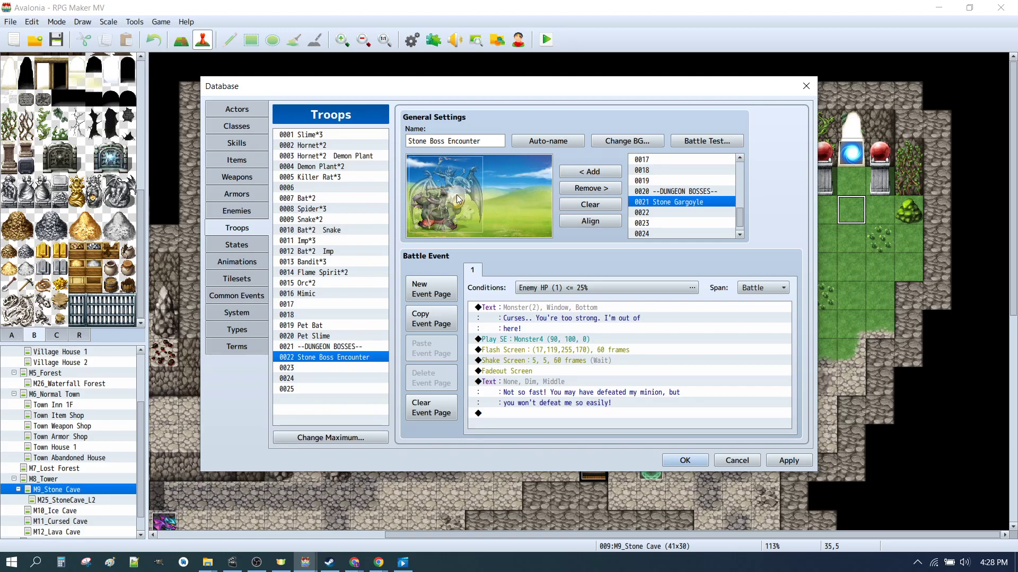
# Append an Enemy Appear command for #2 Stone Gargoyle to the battle event
pyautogui.click(514, 415)
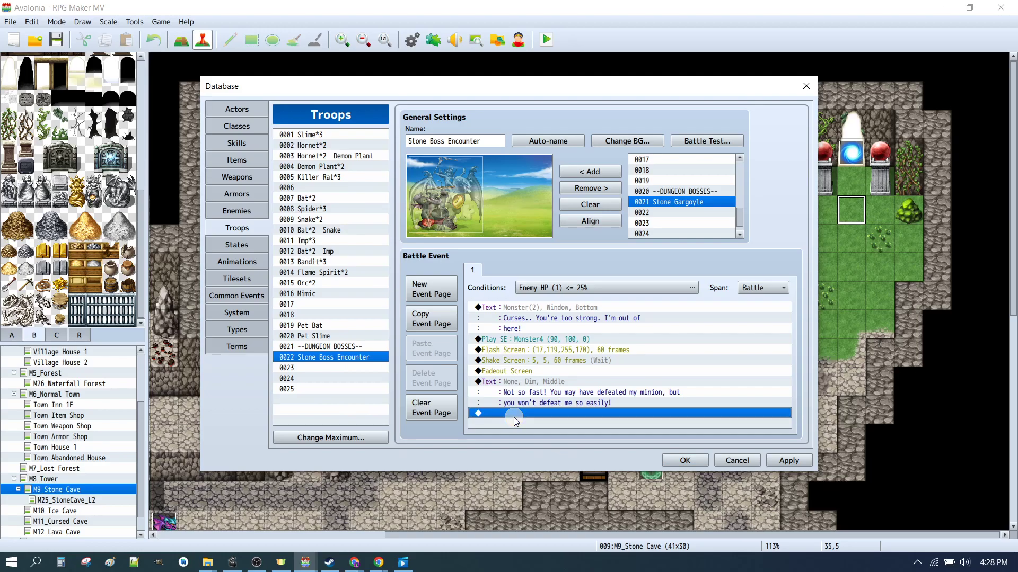
pyautogui.doubleClick(513, 417)
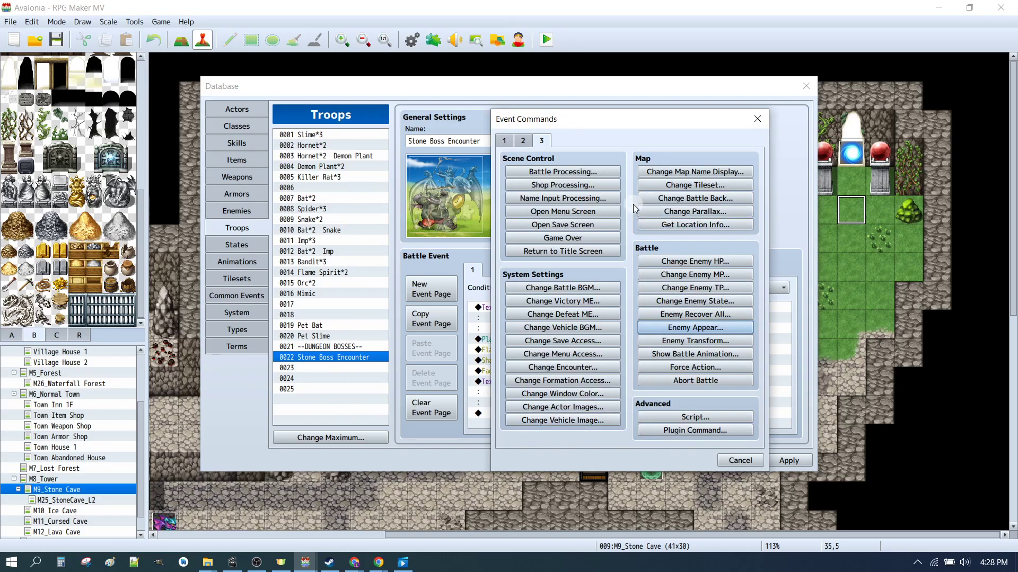
pyautogui.click(696, 322)
pyautogui.click(620, 296)
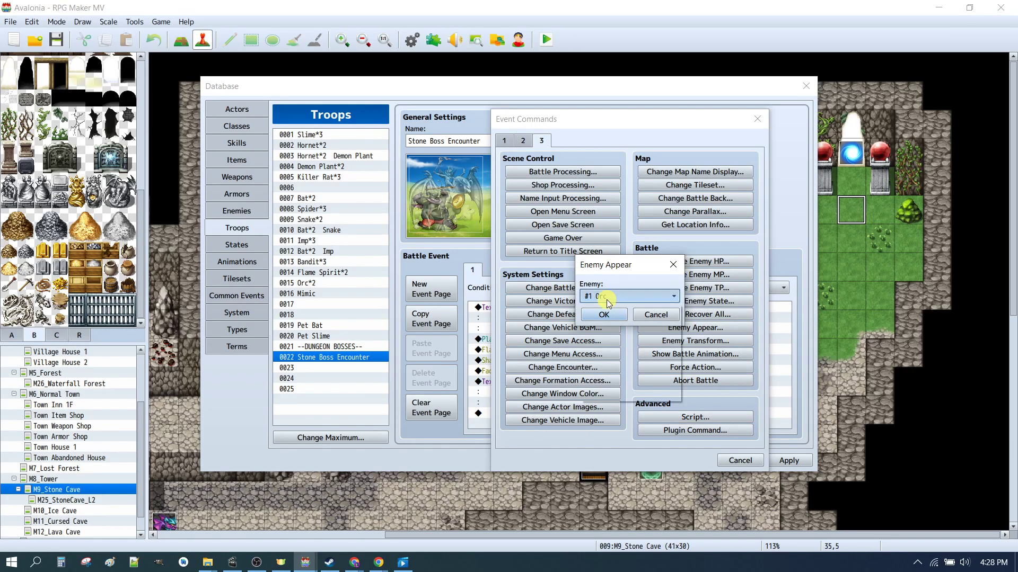
pyautogui.click(616, 322)
pyautogui.click(613, 319)
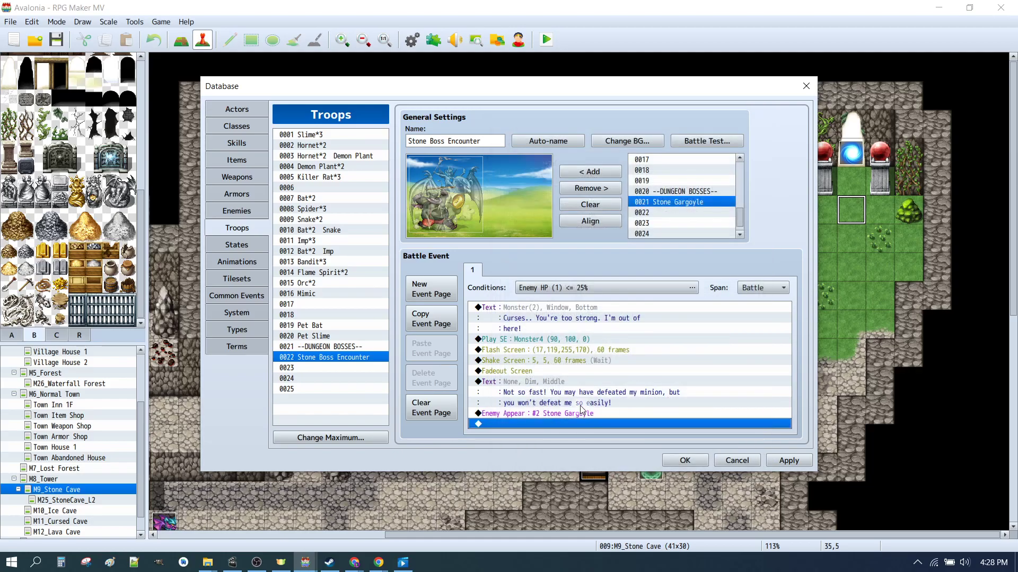
# Add a Force Action making Enemy #1 Orc use skill 0015 Escape, then apply
pyautogui.doubleClick(549, 423)
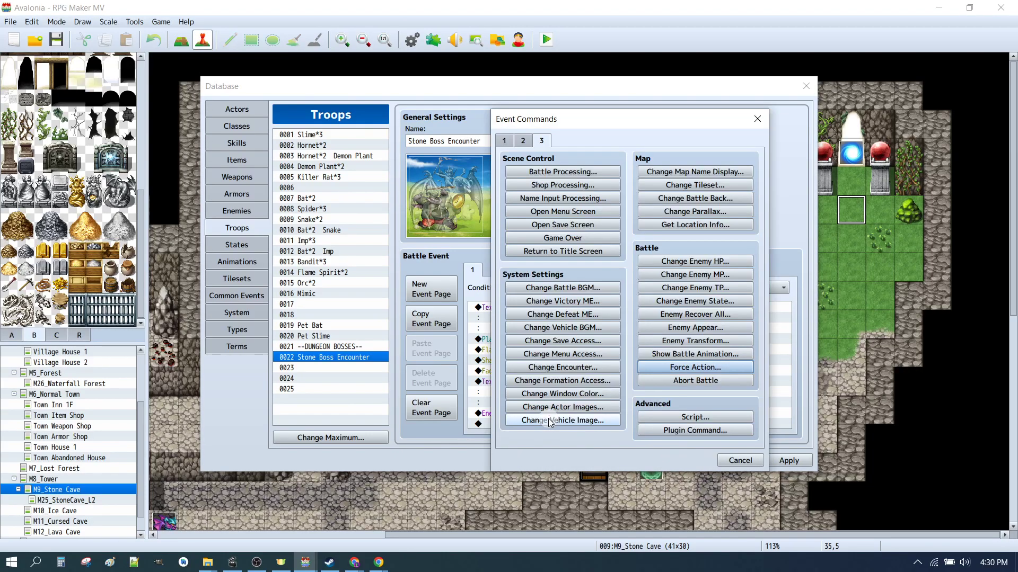
pyautogui.click(683, 368)
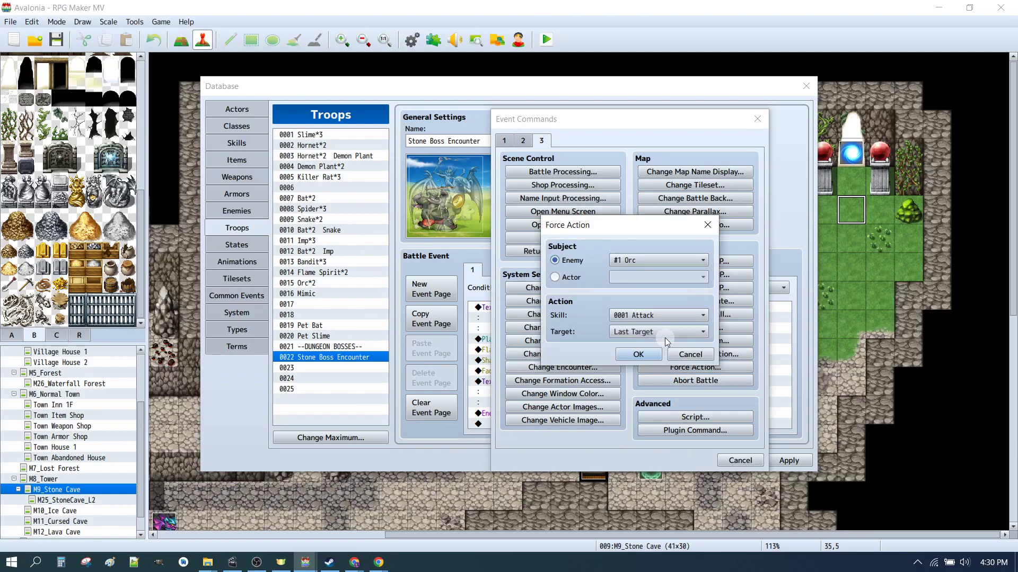
pyautogui.click(644, 315)
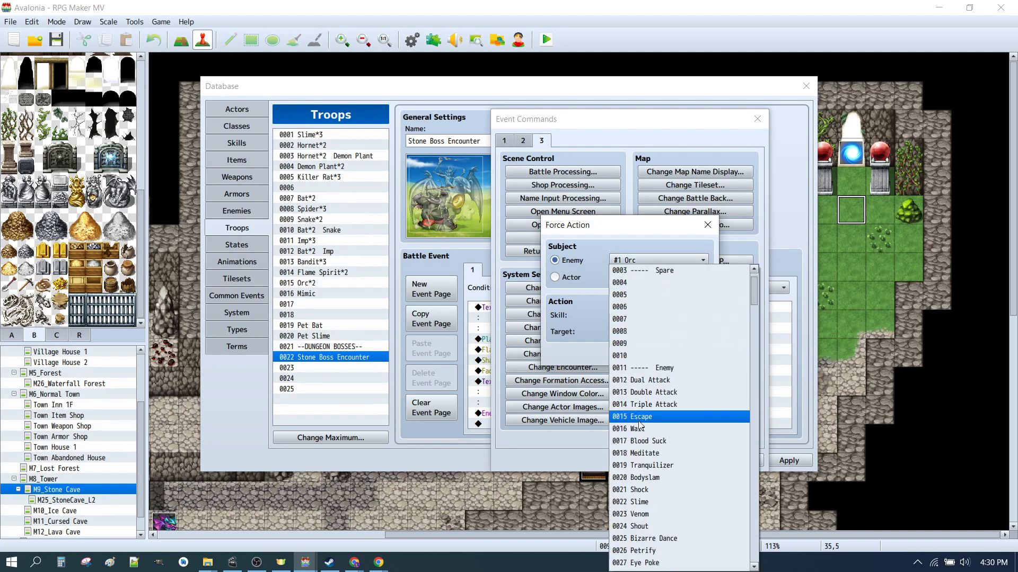
pyautogui.click(642, 417)
pyautogui.click(641, 354)
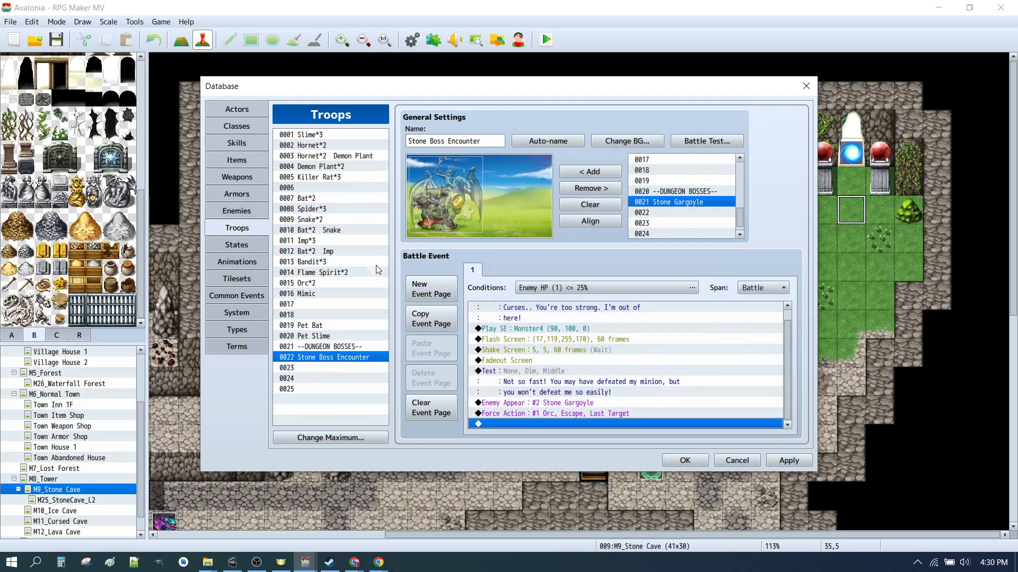
pyautogui.click(790, 461)
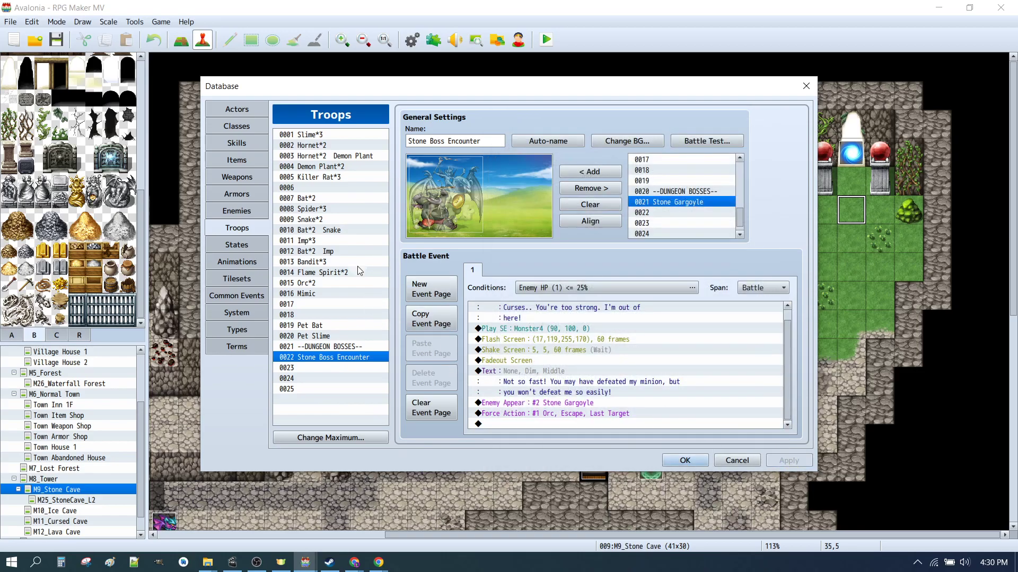
pyautogui.click(229, 147)
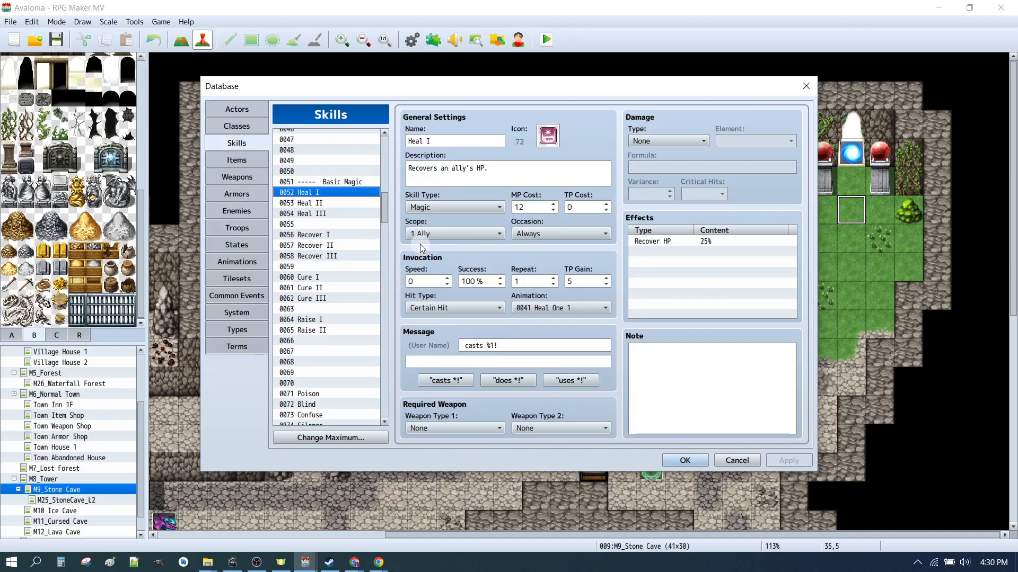
pyautogui.scroll(-1, 355, 224)
pyautogui.scroll(10, 354, 223)
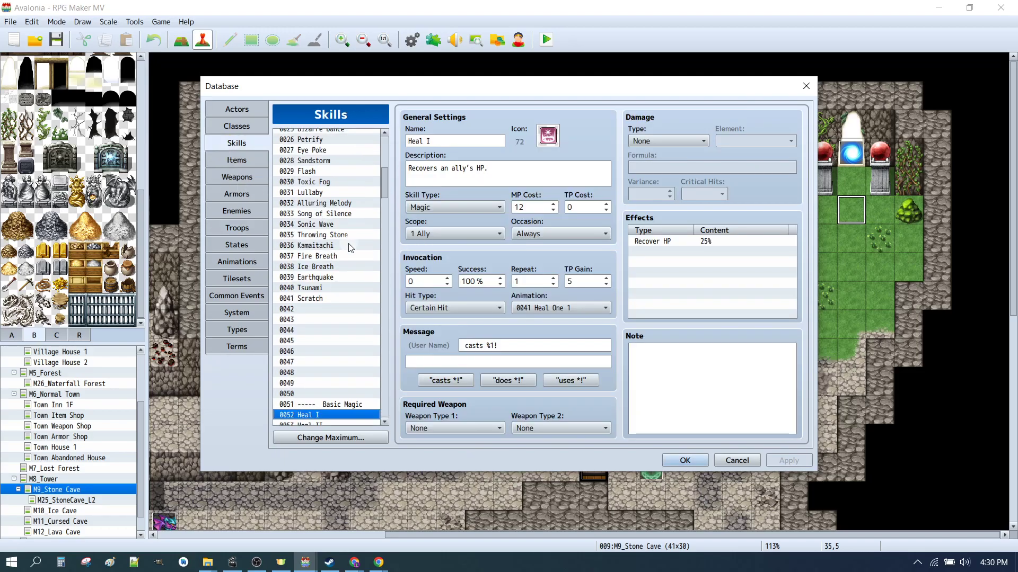
pyautogui.scroll(5, 347, 247)
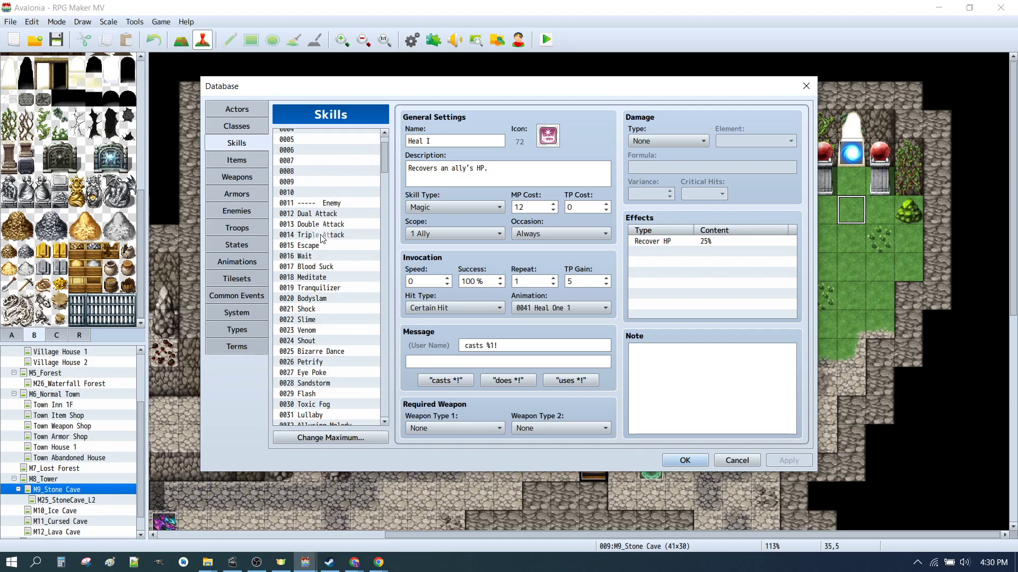
pyautogui.click(311, 245)
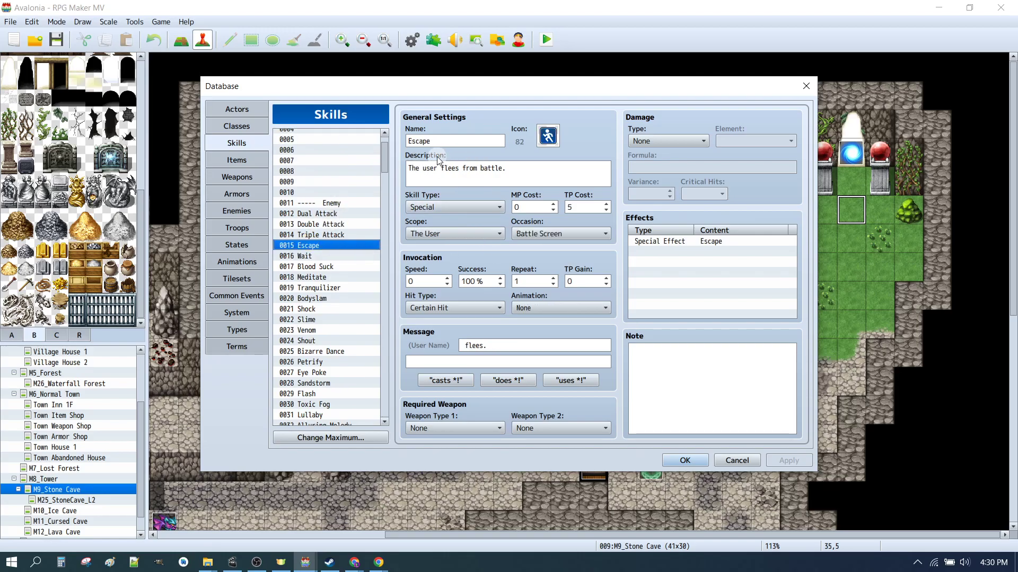
pyautogui.click(659, 242)
pyautogui.press('Return')
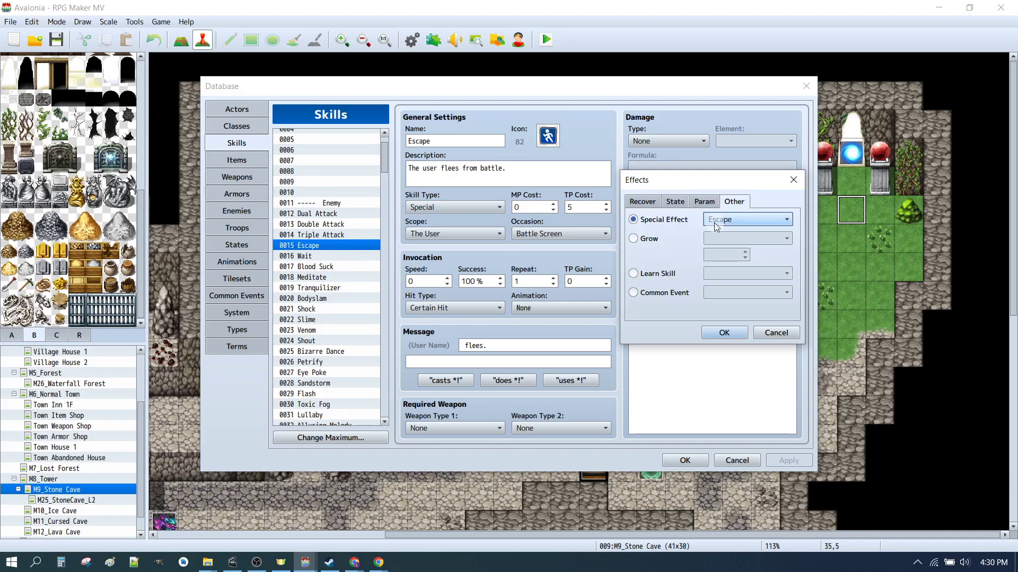
pyautogui.click(719, 219)
pyautogui.click(730, 235)
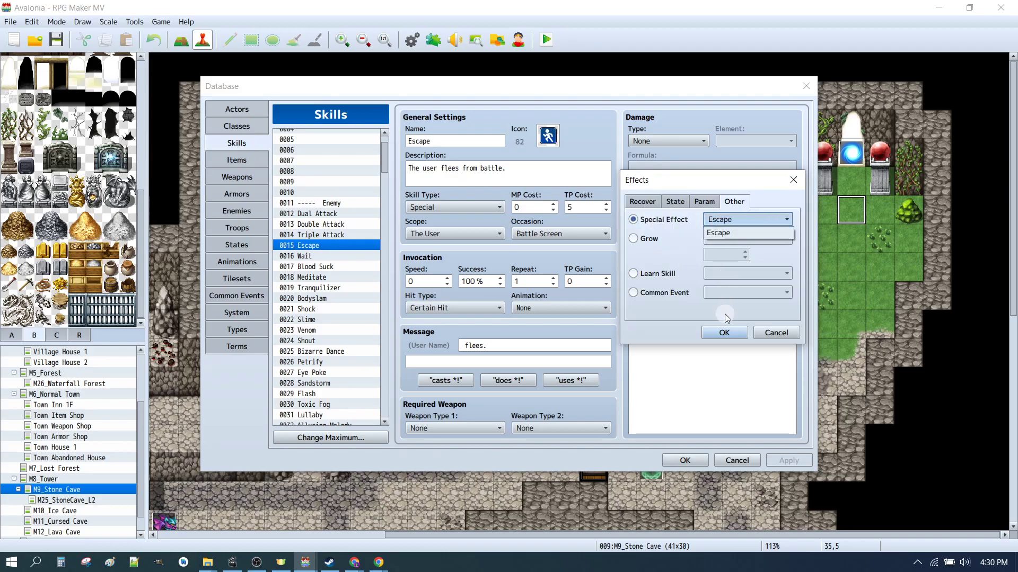
pyautogui.click(724, 332)
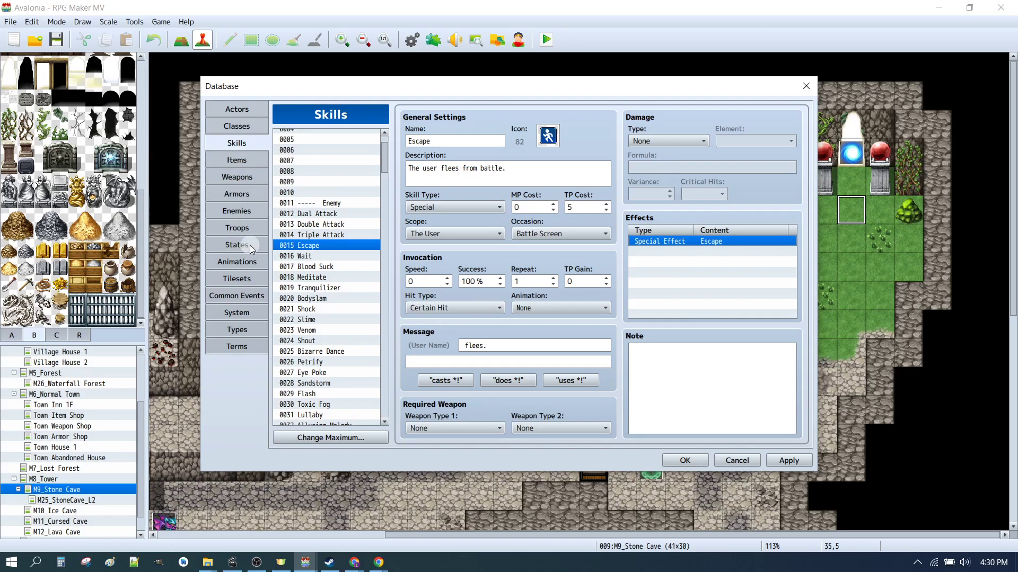
pyautogui.click(237, 228)
pyautogui.click(533, 360)
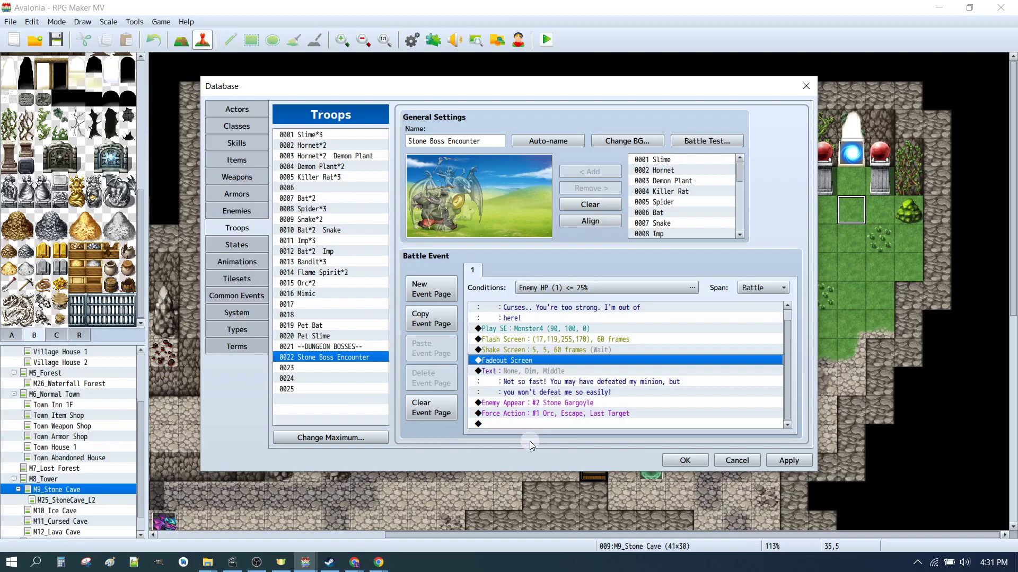
# Append a Fadein Screen command to the battle event and apply the change
pyautogui.doubleClick(514, 422)
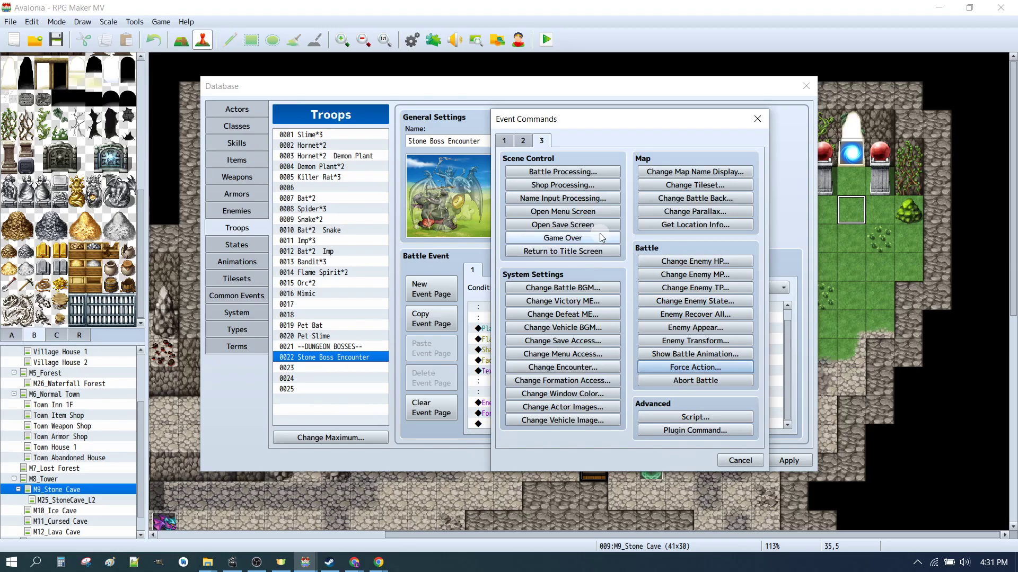
pyautogui.click(522, 141)
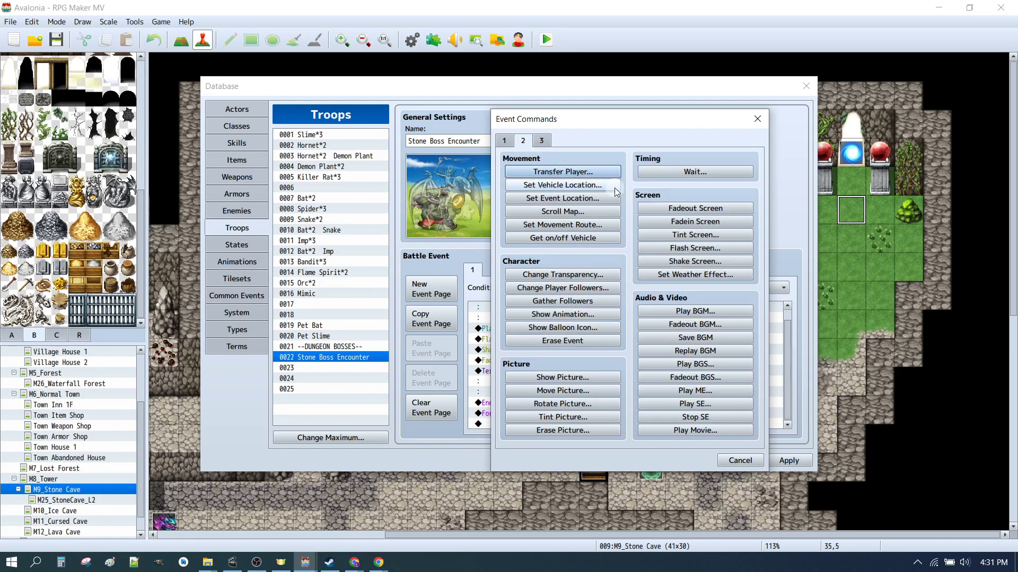
pyautogui.click(693, 221)
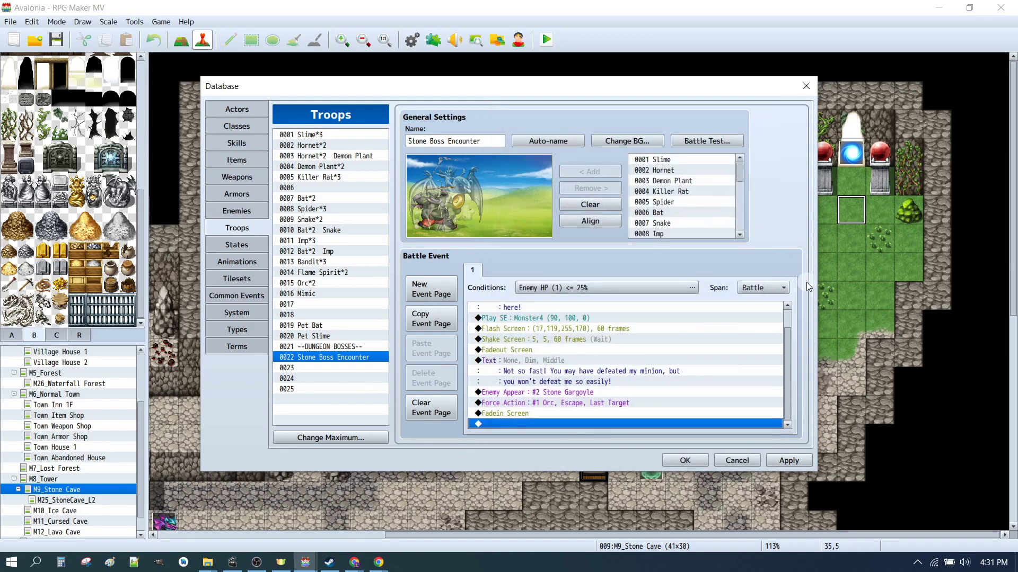
pyautogui.click(783, 459)
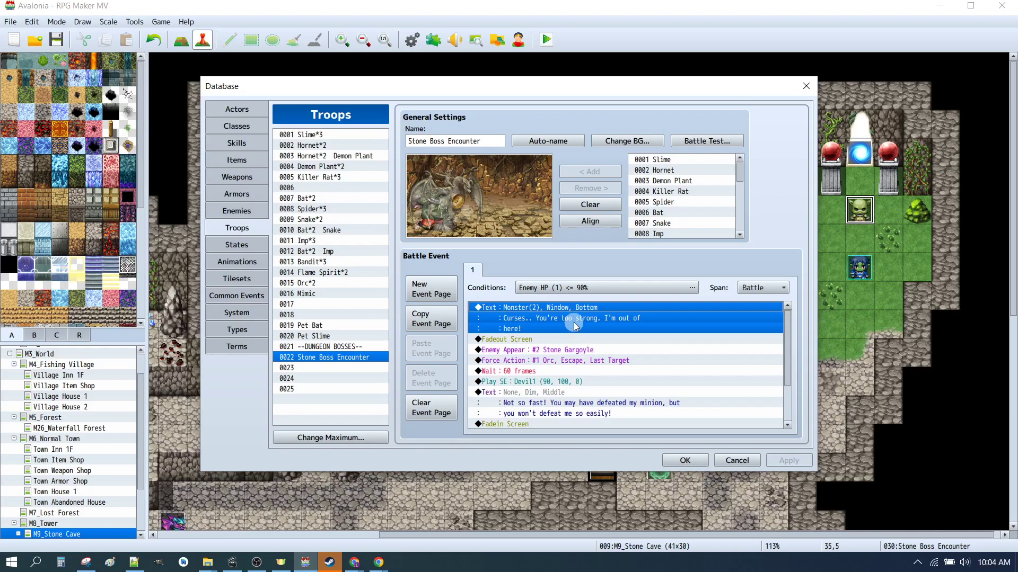
pyautogui.click(552, 339)
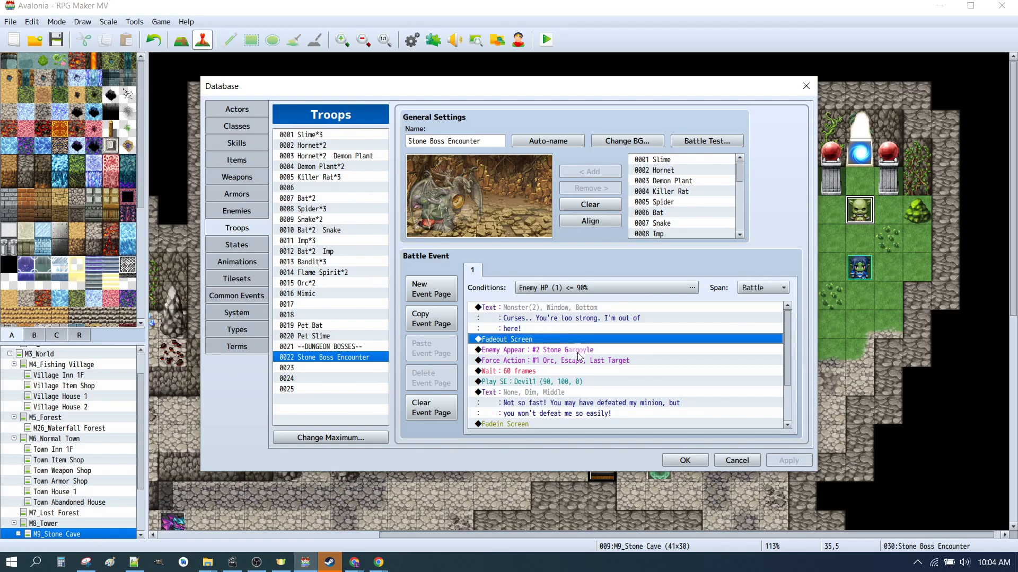
pyautogui.click(522, 350)
pyautogui.scroll(-1, 594, 347)
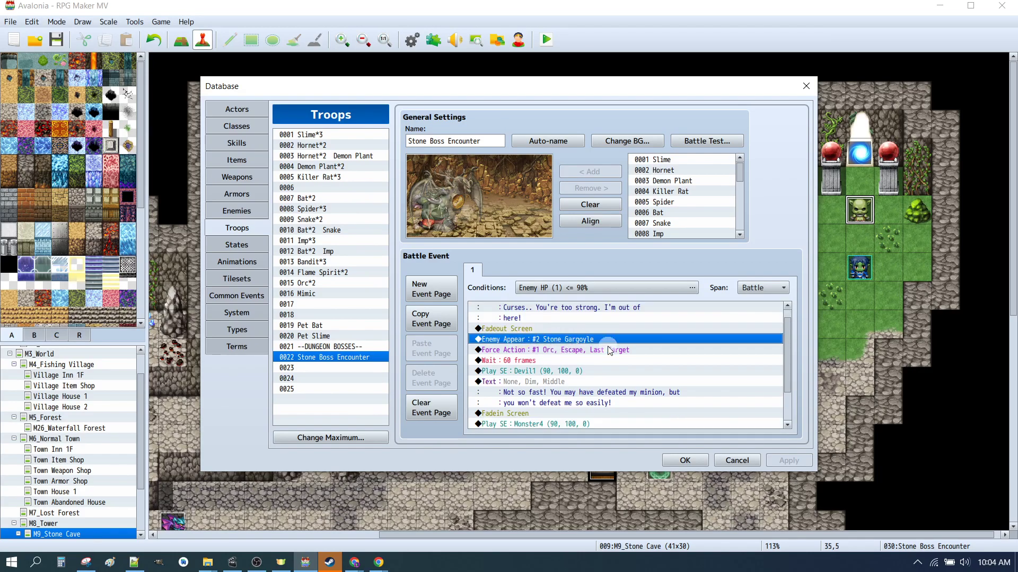
pyautogui.click(527, 350)
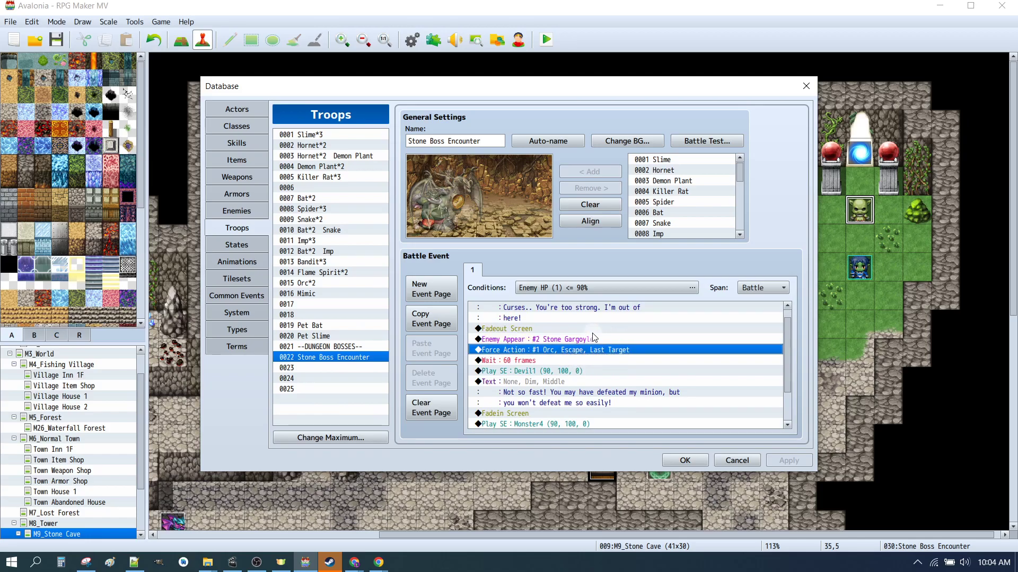
pyautogui.click(562, 339)
pyautogui.click(562, 350)
pyautogui.scroll(-1, 562, 348)
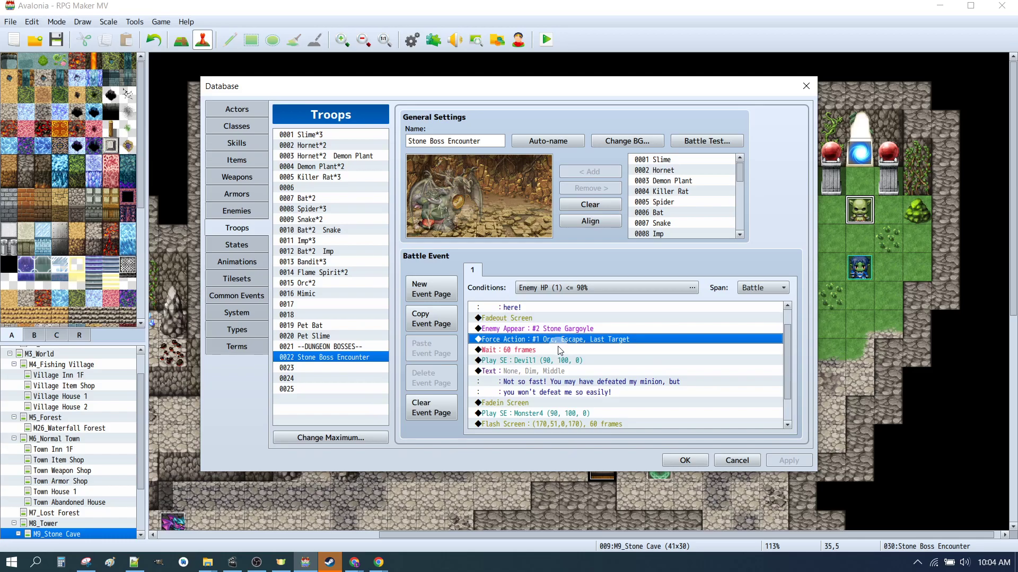
pyautogui.click(561, 349)
pyautogui.click(522, 330)
pyautogui.click(546, 333)
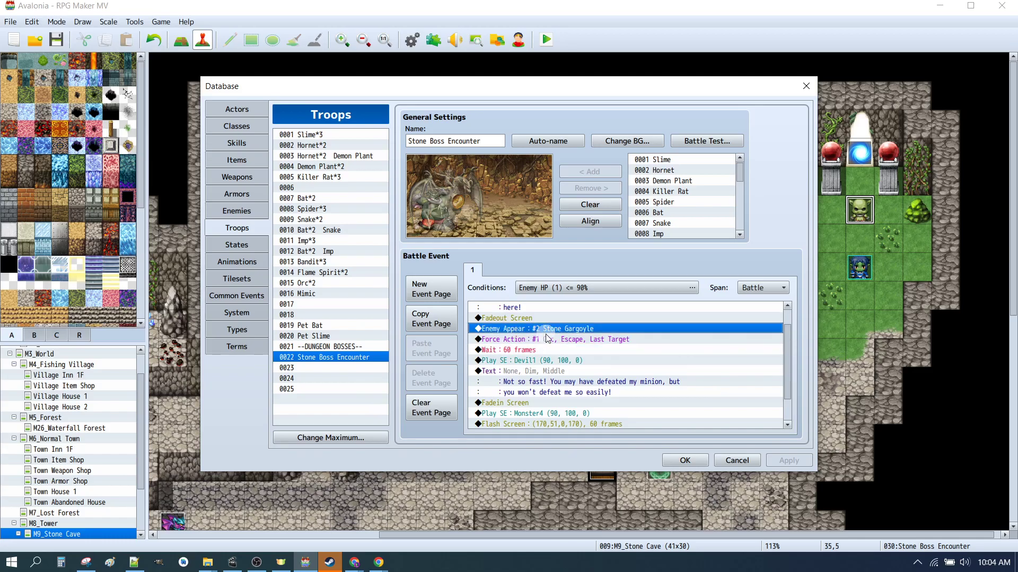
pyautogui.click(551, 339)
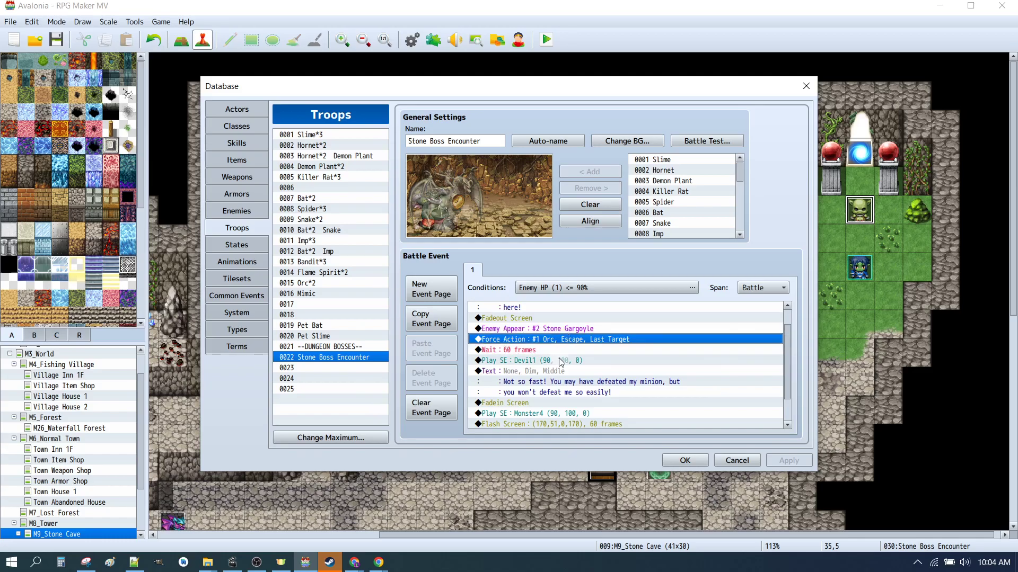
pyautogui.click(541, 350)
pyautogui.click(622, 350)
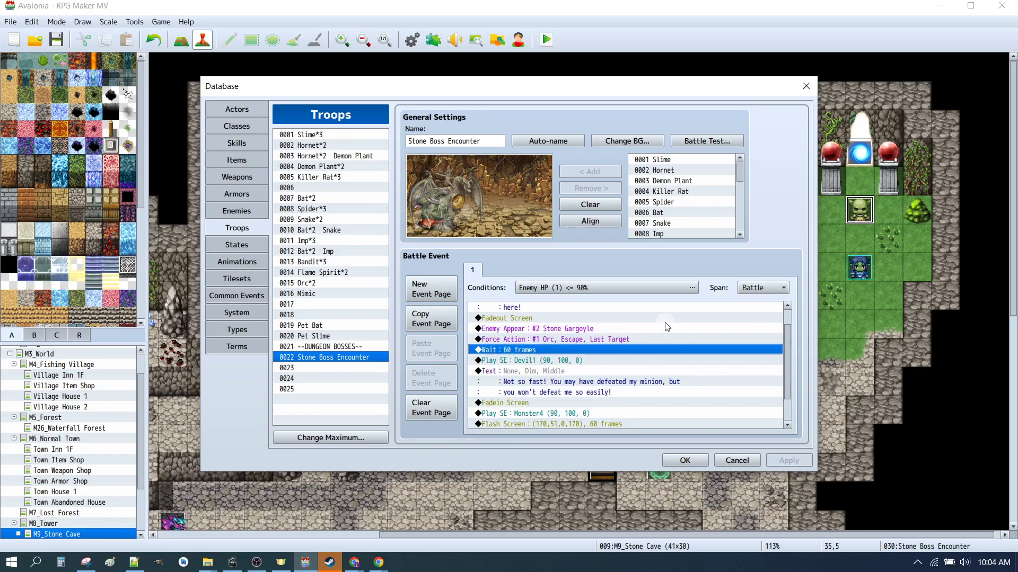
pyautogui.click(578, 361)
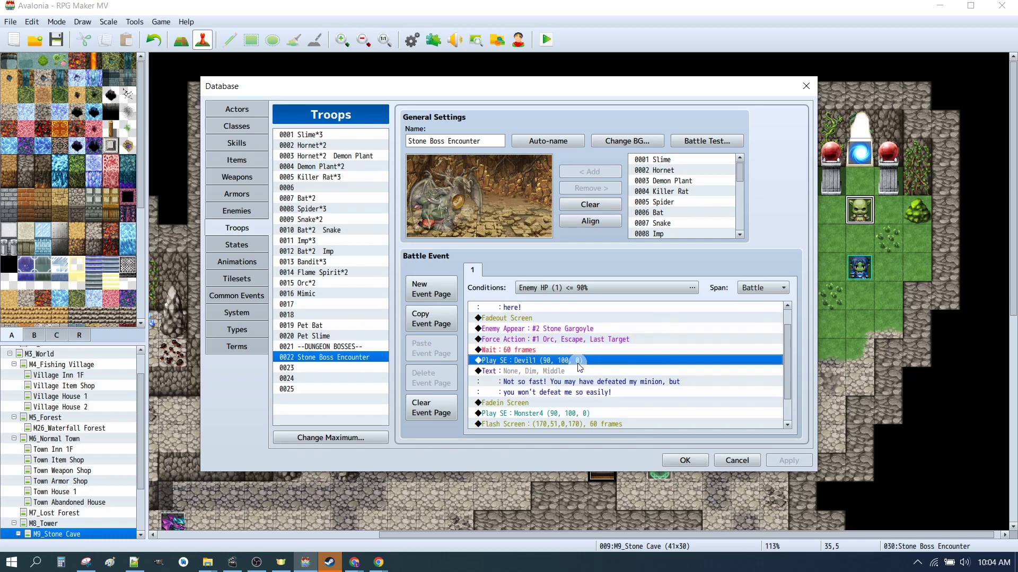
pyautogui.scroll(-1, 580, 367)
pyautogui.click(546, 360)
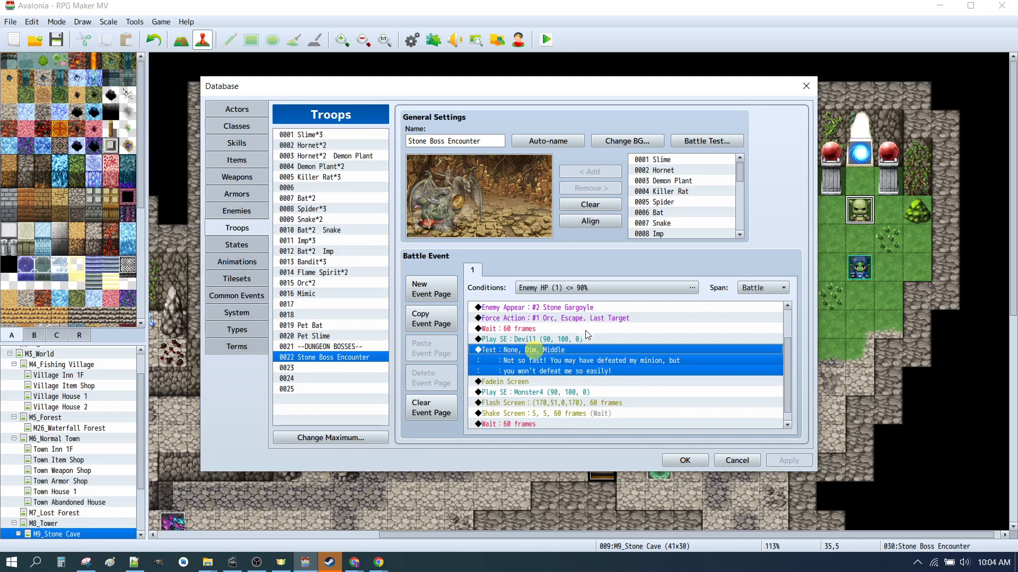
pyautogui.scroll(-1, 587, 334)
pyautogui.click(531, 365)
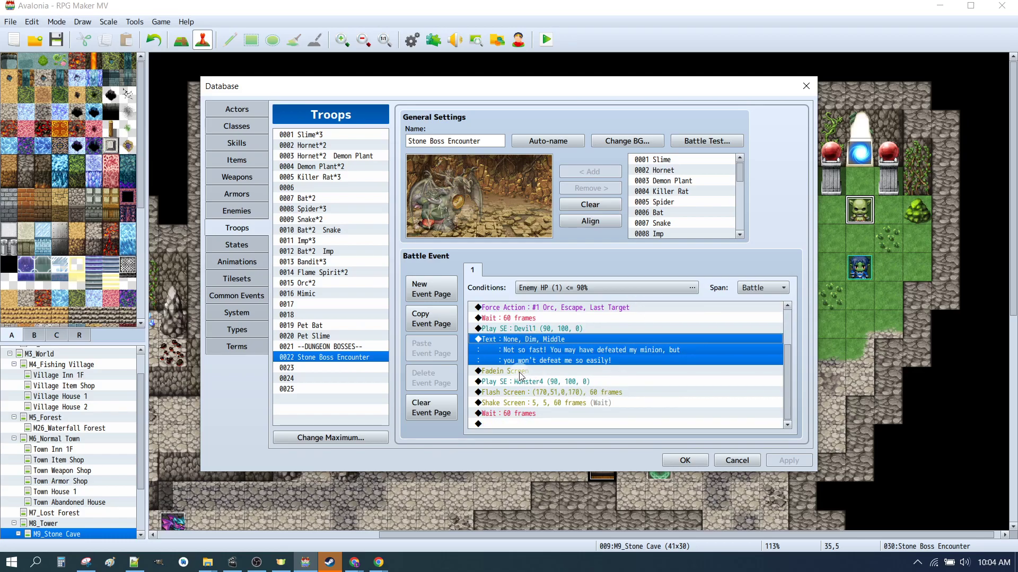
pyautogui.click(519, 371)
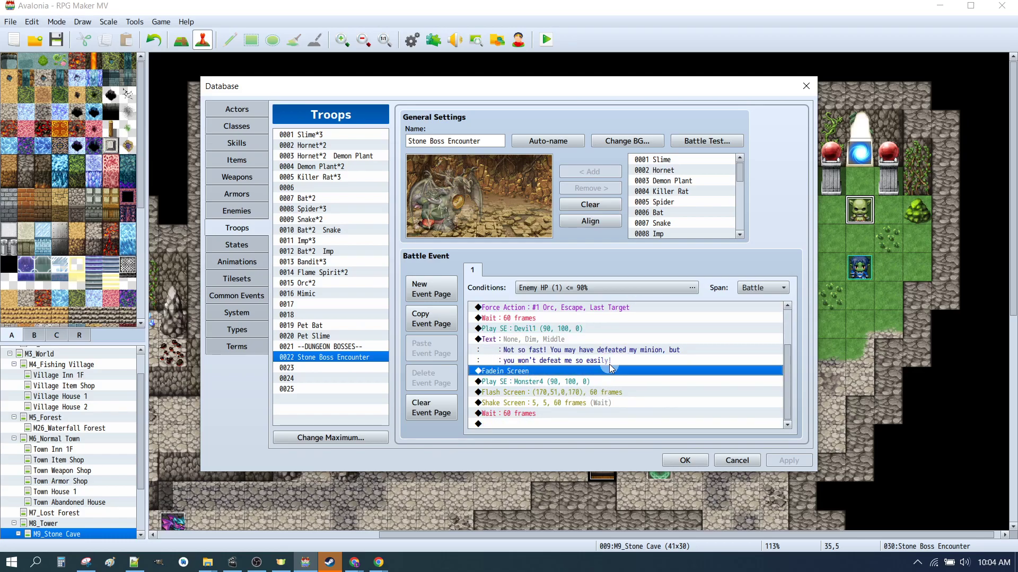
pyautogui.click(533, 381)
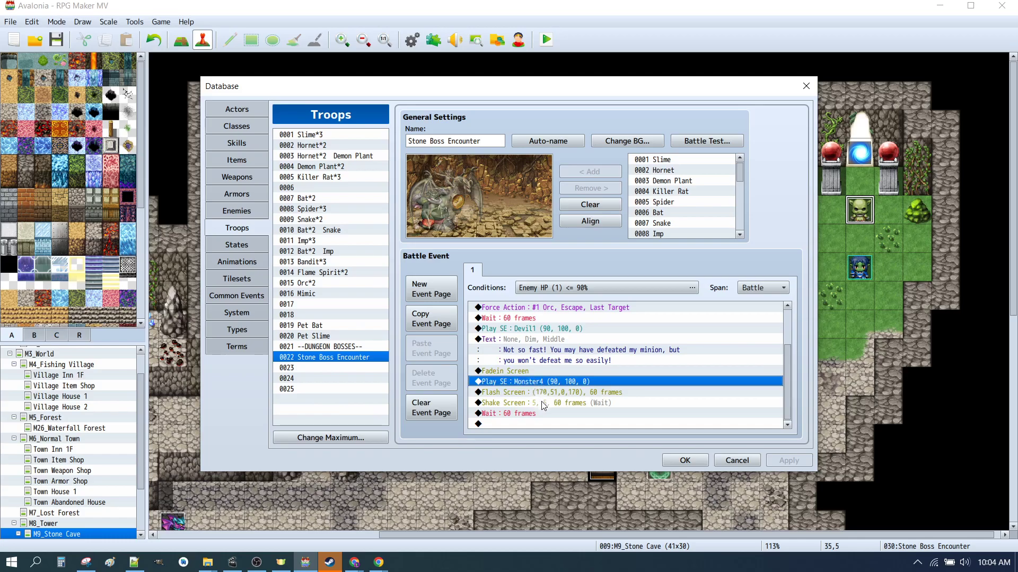
pyautogui.keyDown('shift'); pyautogui.click(531, 413); pyautogui.keyUp('shift')
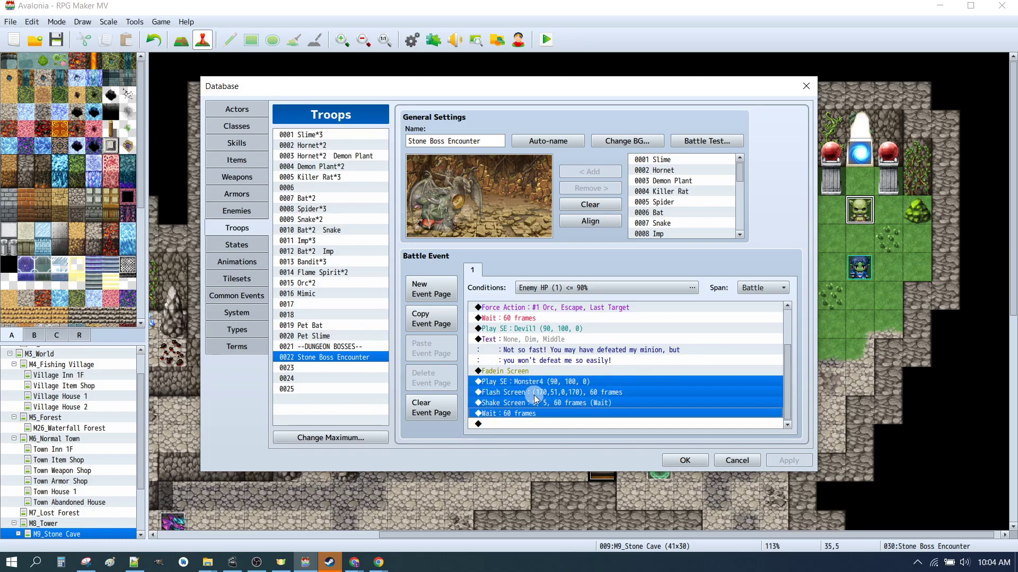
pyautogui.click(583, 381)
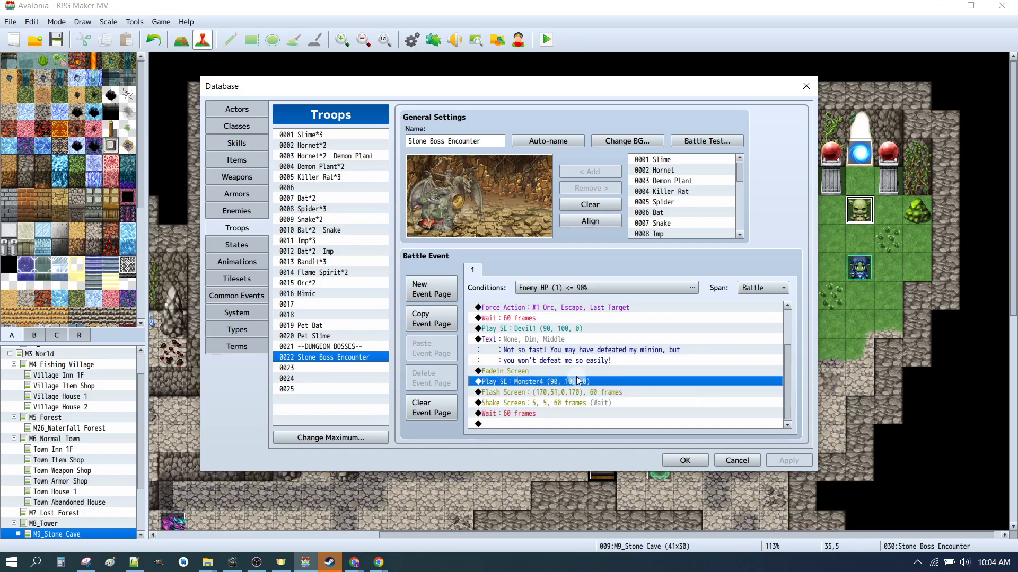
pyautogui.click(530, 371)
pyautogui.click(600, 382)
pyautogui.click(547, 413)
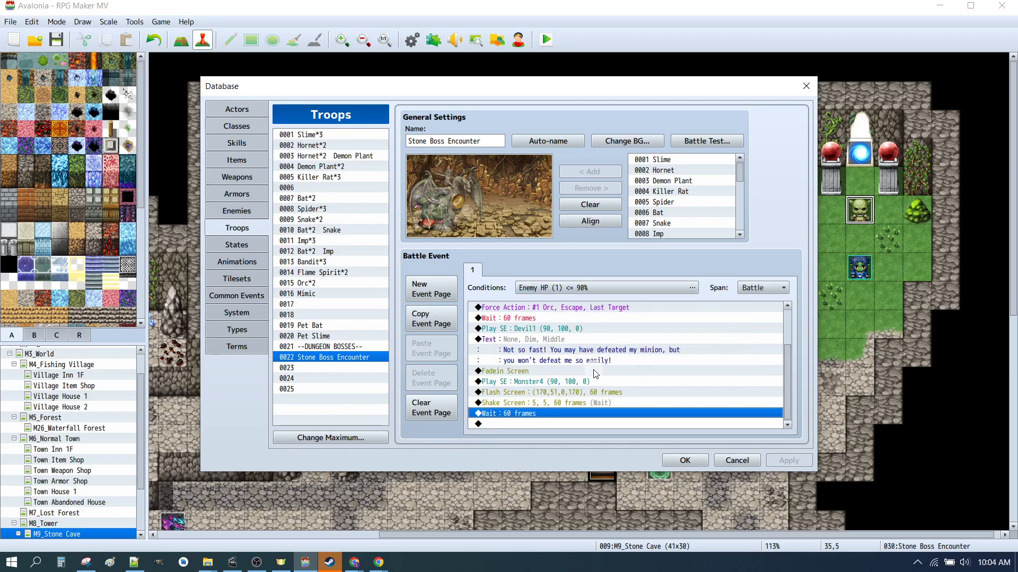
pyautogui.scroll(2, 595, 373)
pyautogui.click(568, 311)
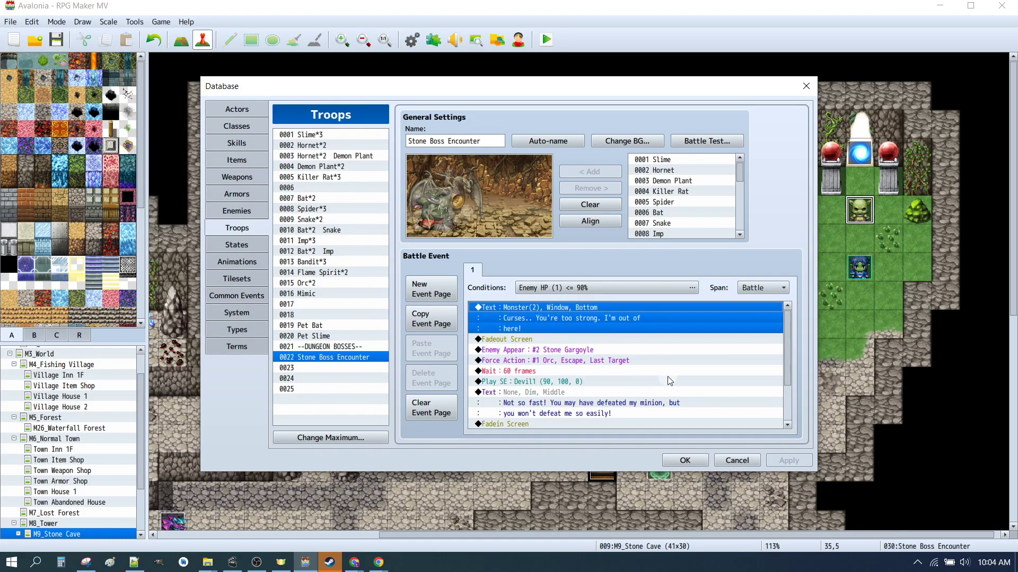
# Review the level 10 test setup for actors 1–4 and launch the battle test
pyautogui.click(712, 142)
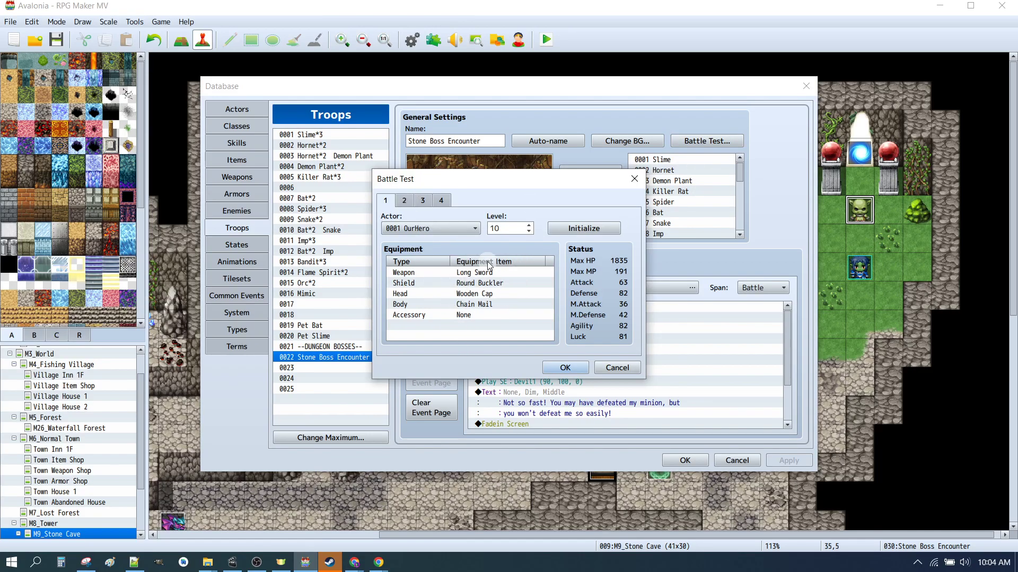
pyautogui.click(407, 202)
pyautogui.click(426, 203)
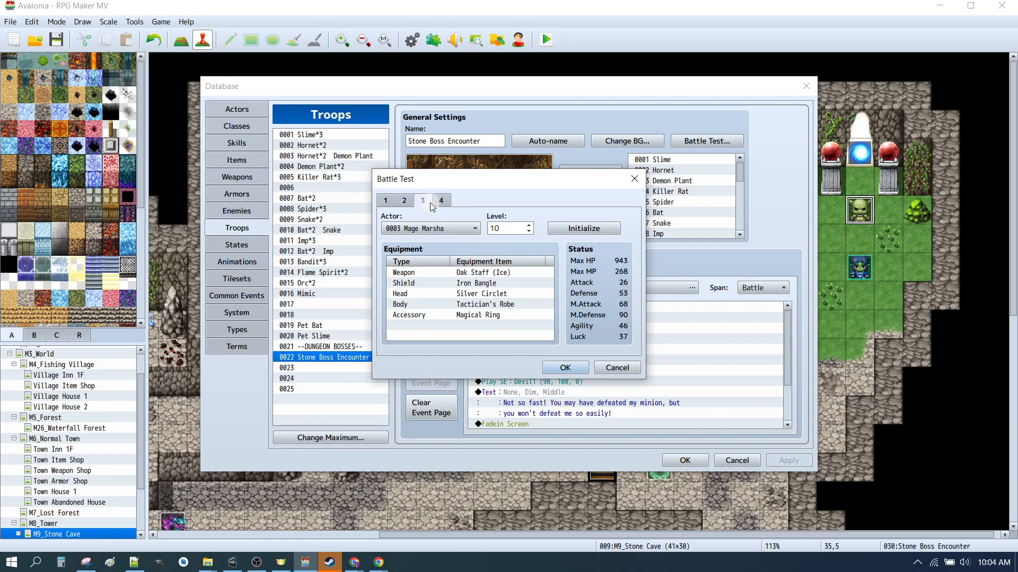
pyautogui.click(441, 201)
pyautogui.click(386, 200)
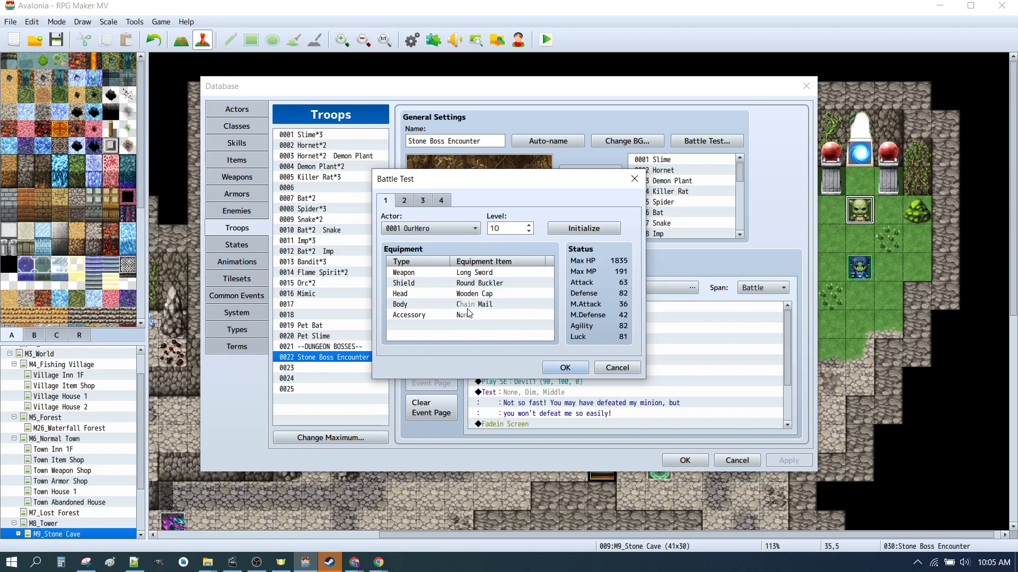
pyautogui.click(571, 371)
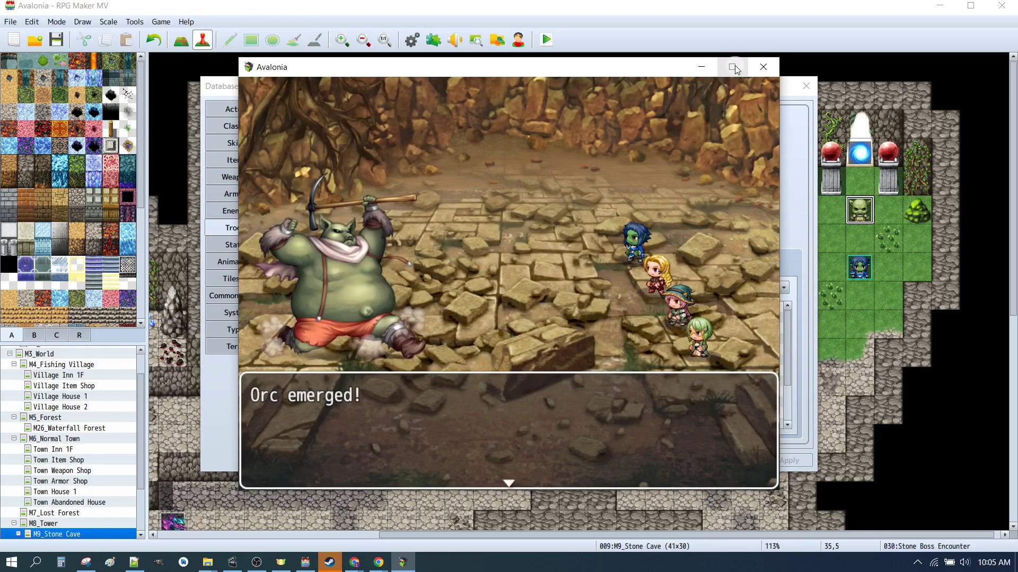
# Maximize the game window, choose Fight, and have the hero attack the Orc
pyautogui.click(735, 70)
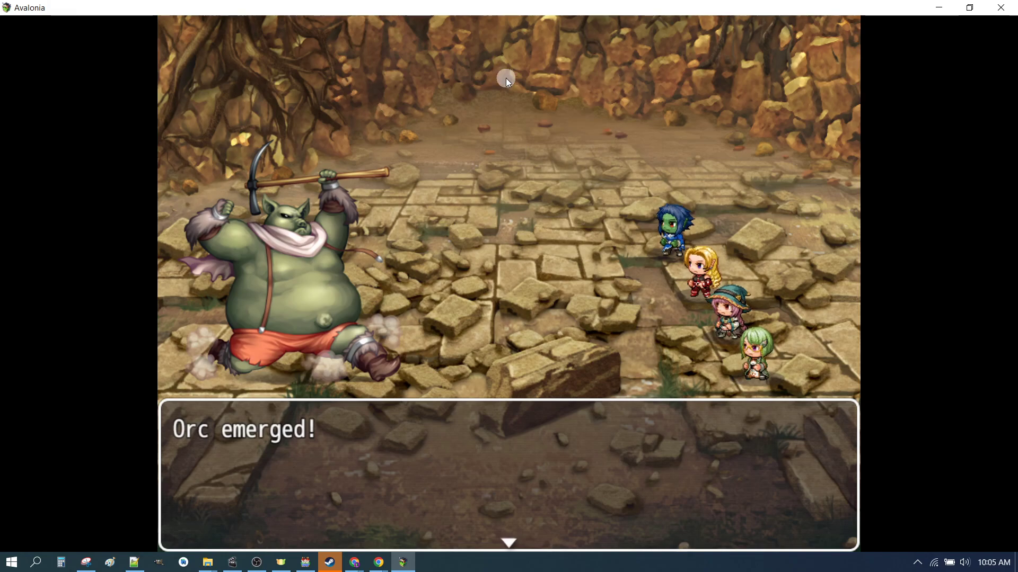
pyautogui.click(410, 467)
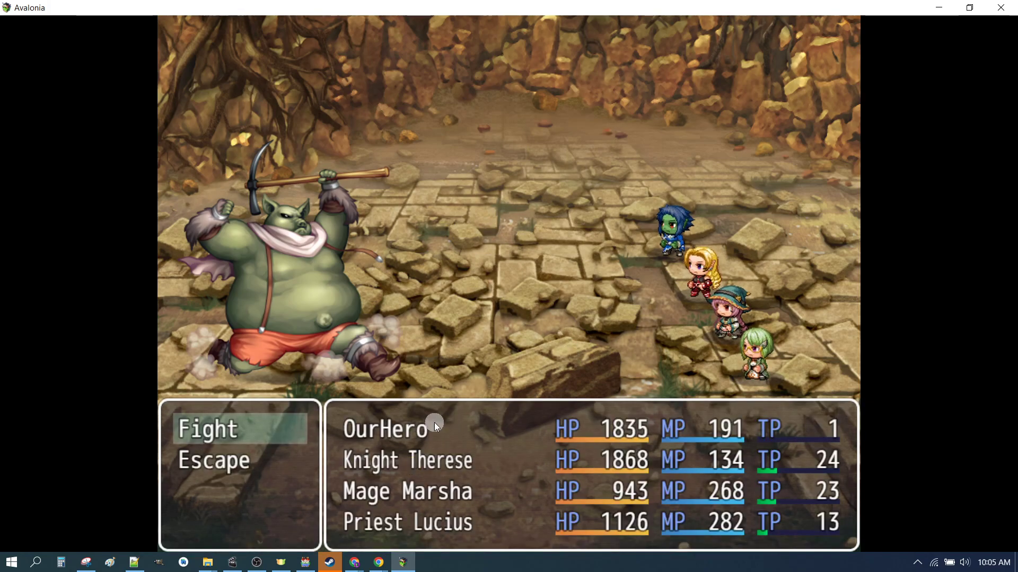
pyautogui.click(238, 428)
pyautogui.click(249, 462)
pyautogui.click(249, 461)
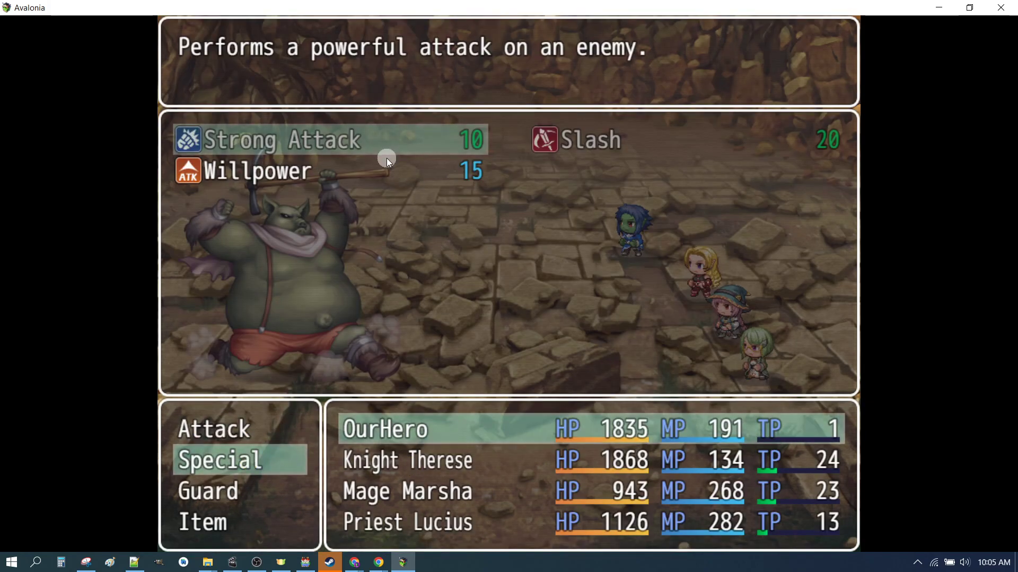
pyautogui.rightClick(321, 175)
pyautogui.click(225, 431)
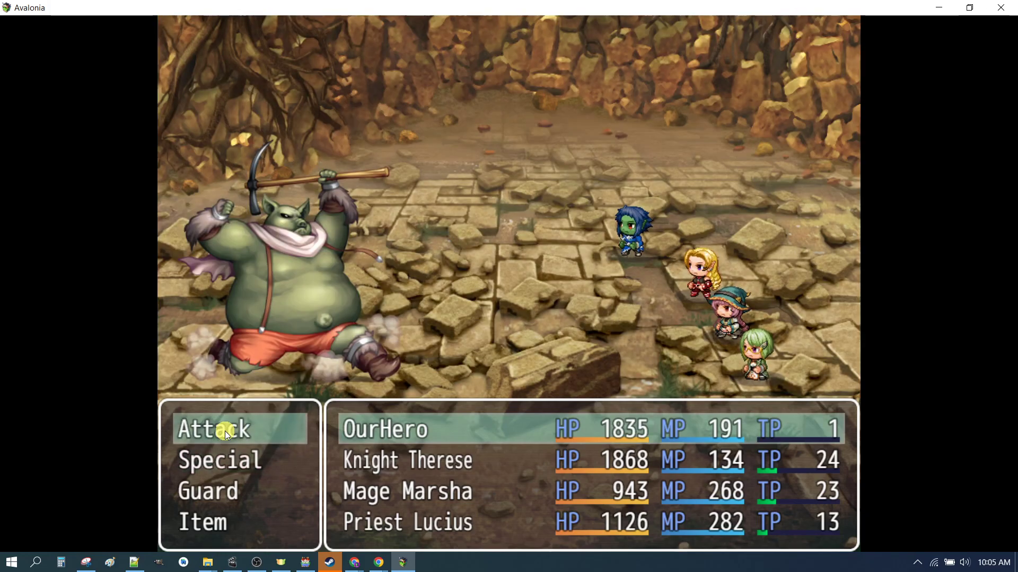
pyautogui.click(224, 431)
pyautogui.press('Return')
# Order Windmill, Firenado I and Starlight I, then advance past the Orc's exit and taunt
pyautogui.click(238, 459)
pyautogui.click(237, 459)
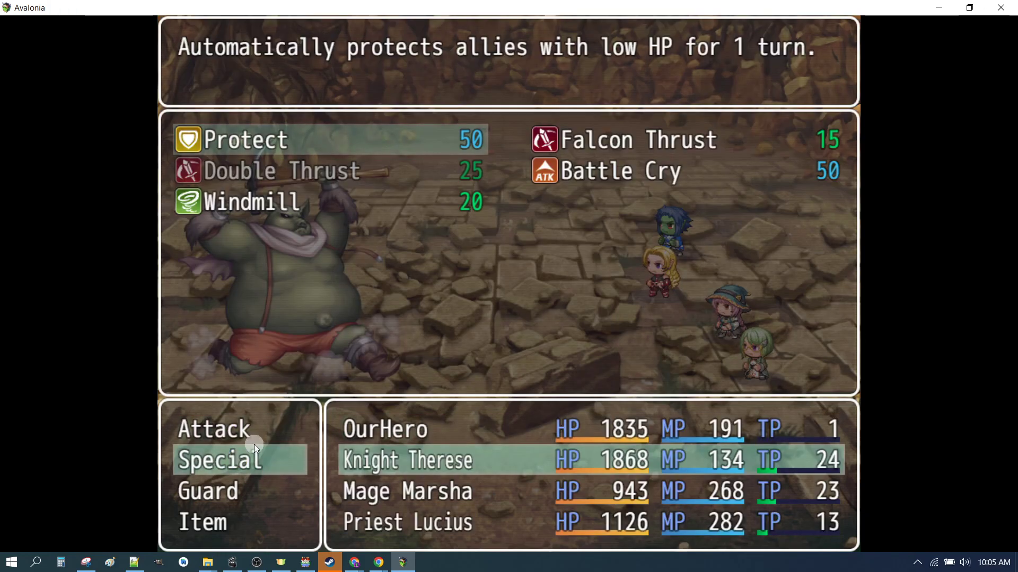
pyautogui.click(265, 196)
pyautogui.click(265, 196)
pyautogui.click(241, 468)
pyautogui.click(241, 467)
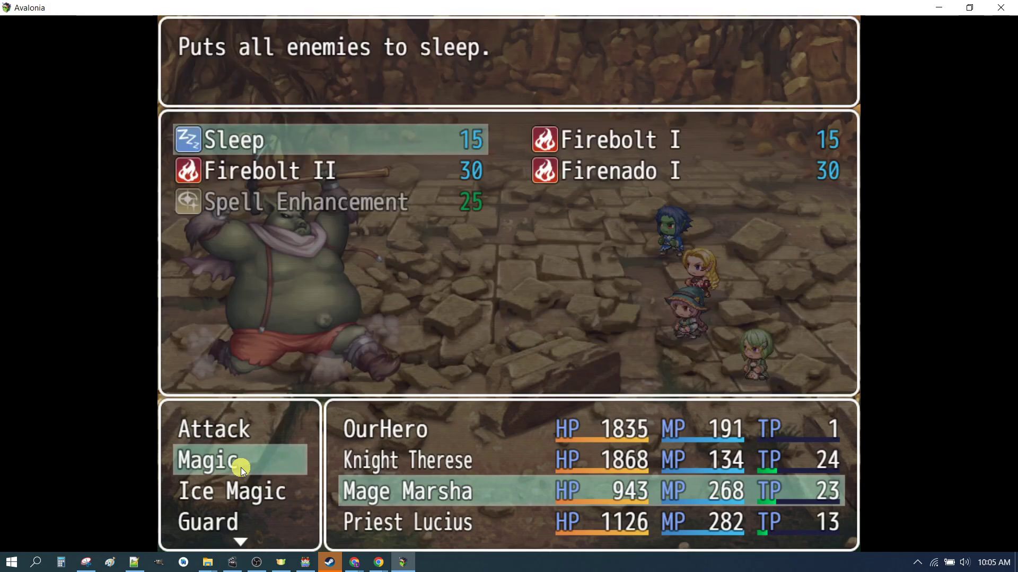
pyautogui.click(616, 177)
pyautogui.click(615, 177)
pyautogui.click(211, 466)
pyautogui.click(212, 466)
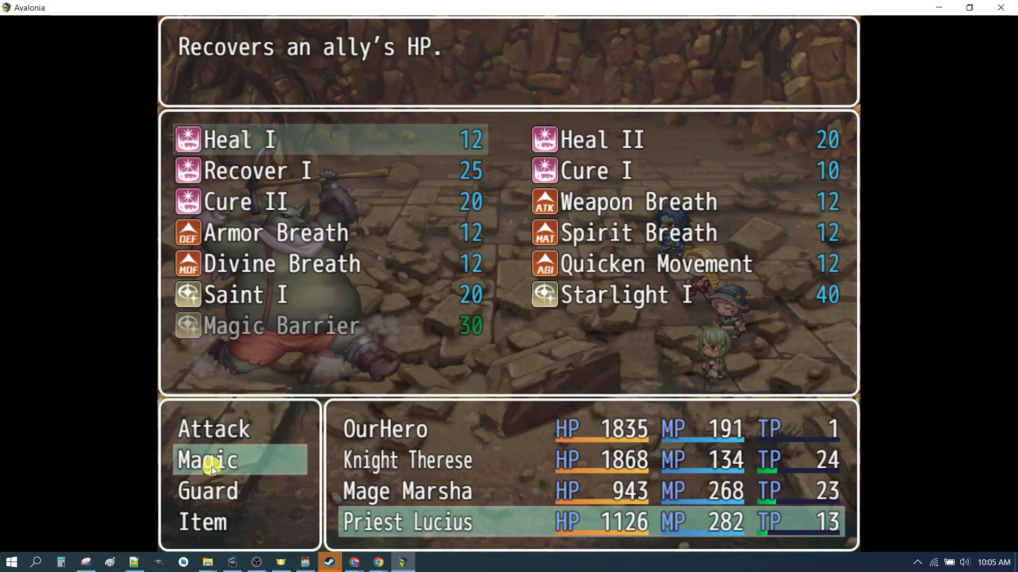
pyautogui.click(604, 293)
pyautogui.click(605, 293)
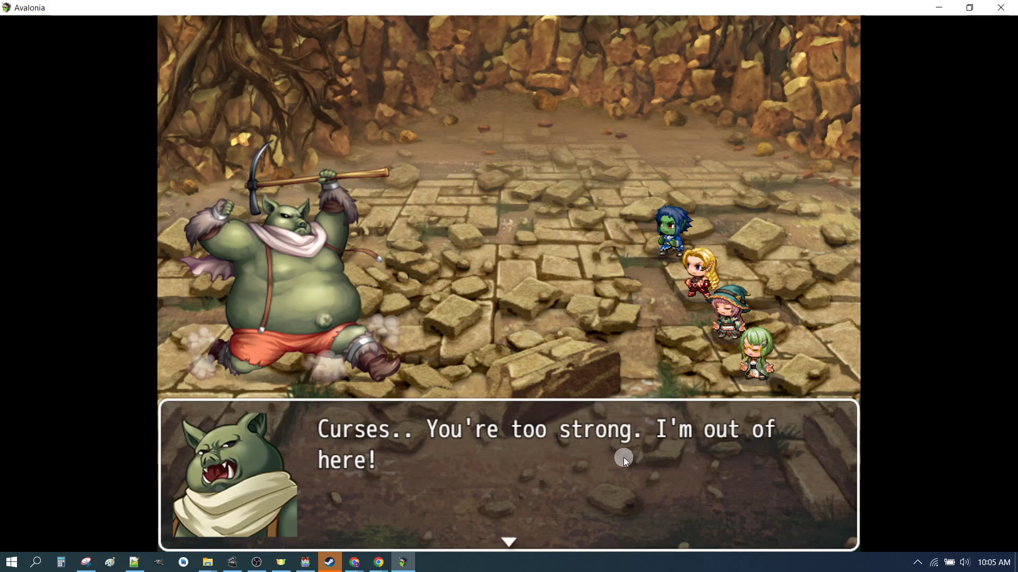
pyautogui.click(609, 456)
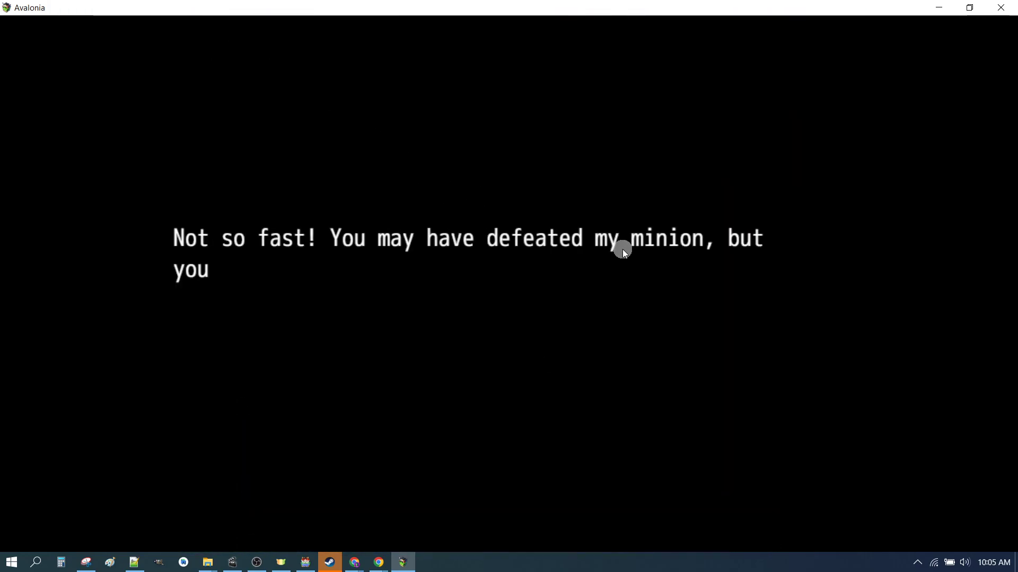
pyautogui.click(674, 230)
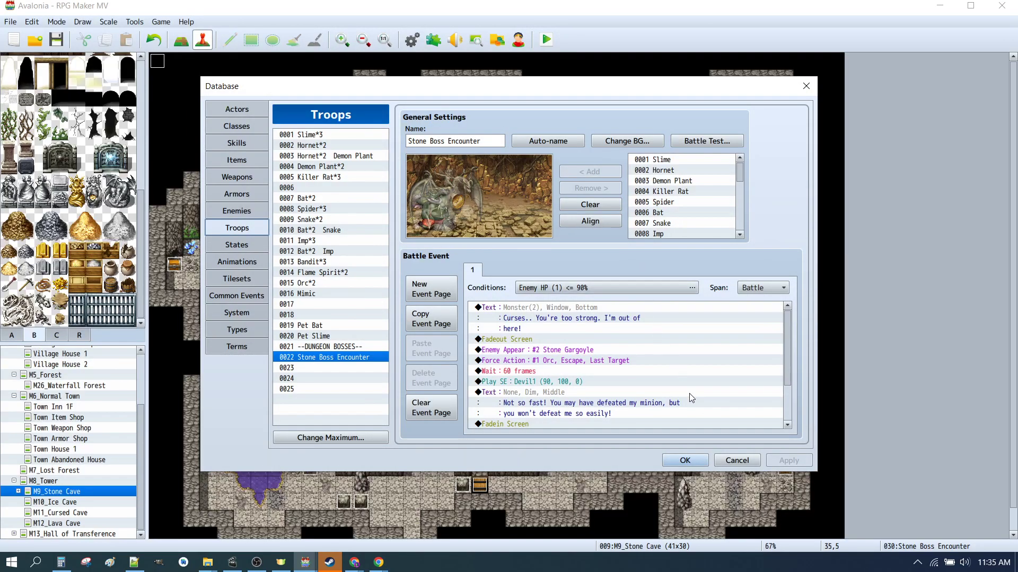
# Set the event's Battle Processing to troop 0022 Stone Boss Encounter
pyautogui.click(685, 460)
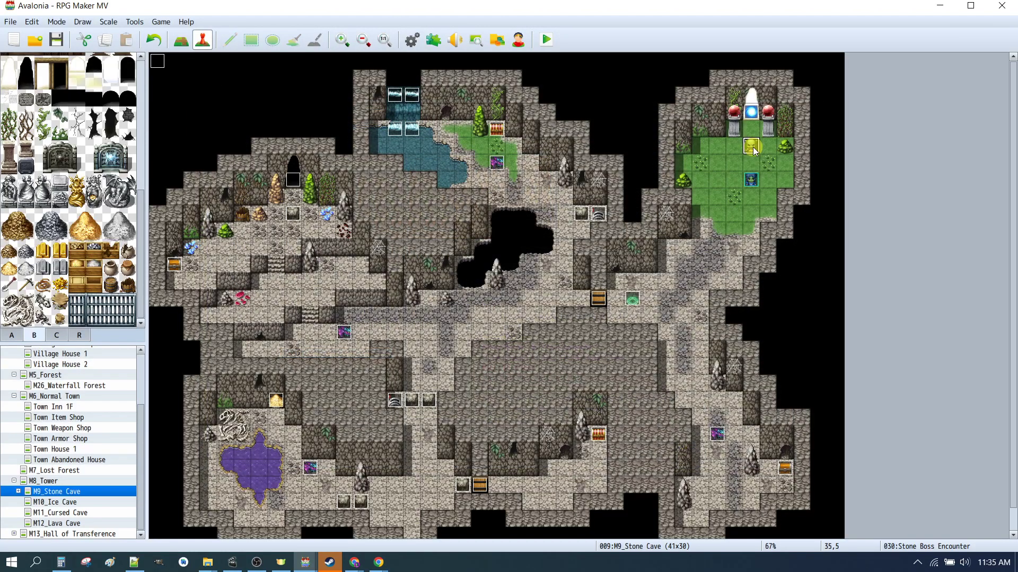
pyautogui.doubleClick(755, 151)
pyautogui.doubleClick(514, 170)
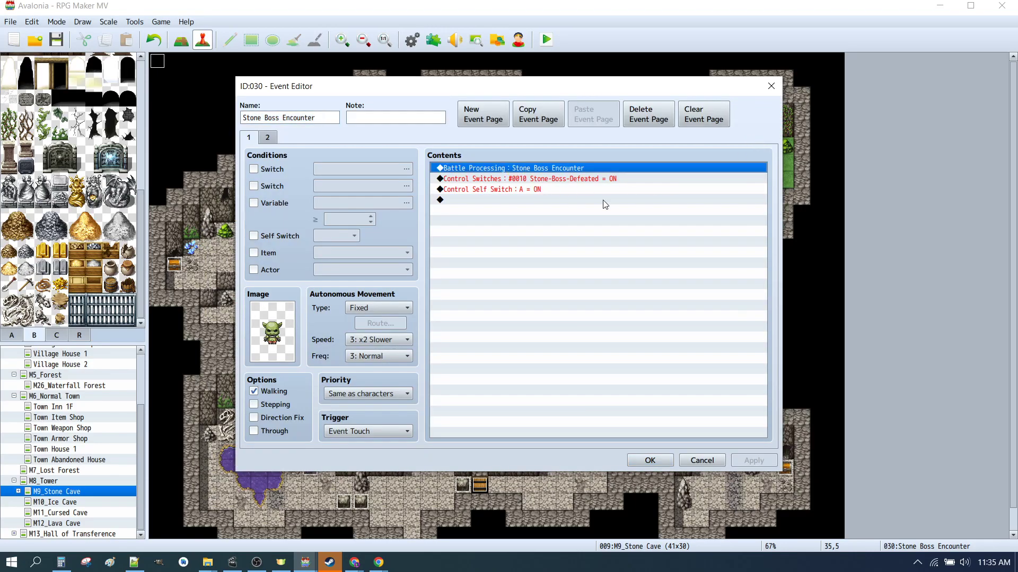
pyautogui.click(645, 263)
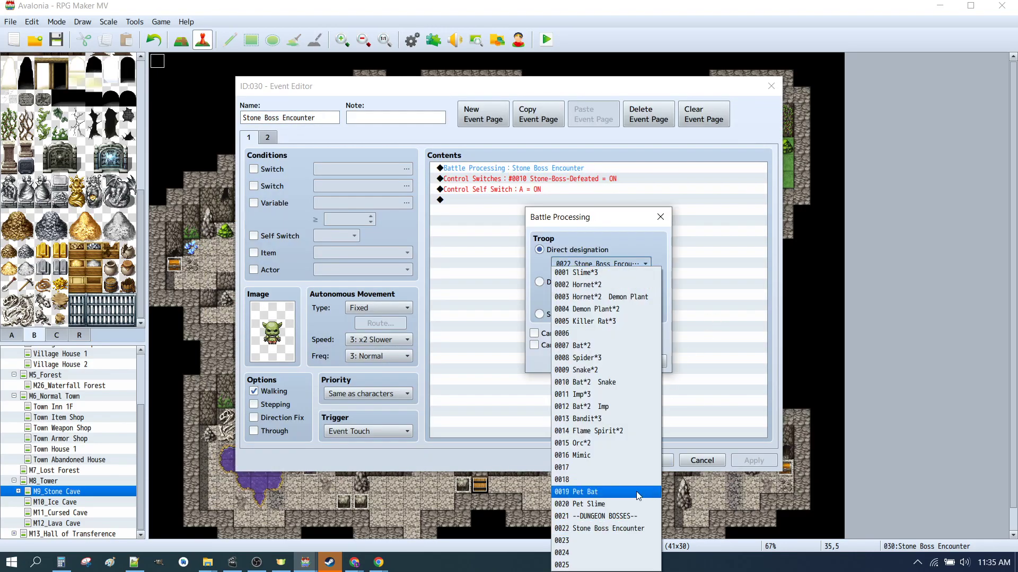
pyautogui.click(609, 528)
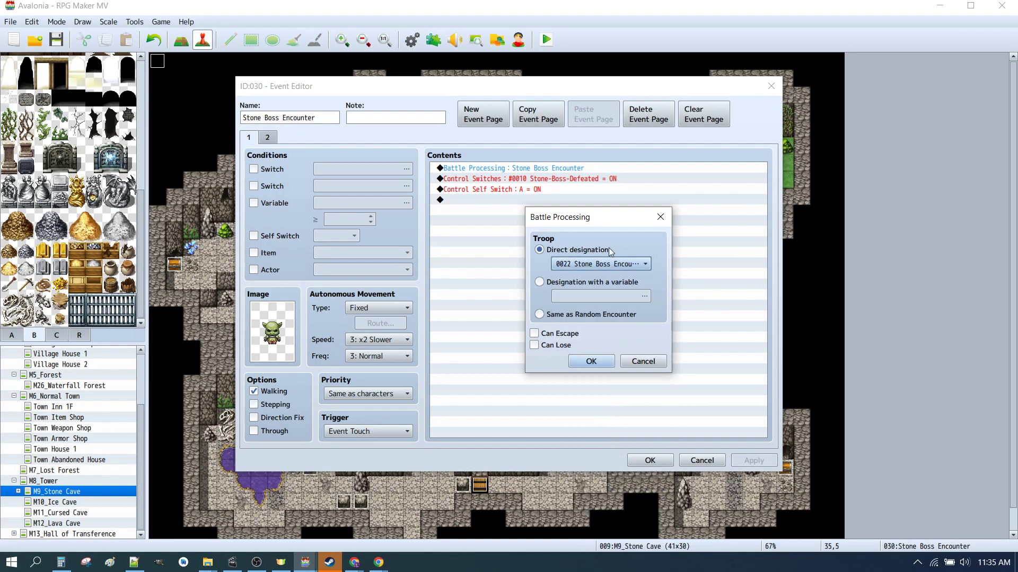
pyautogui.click(591, 362)
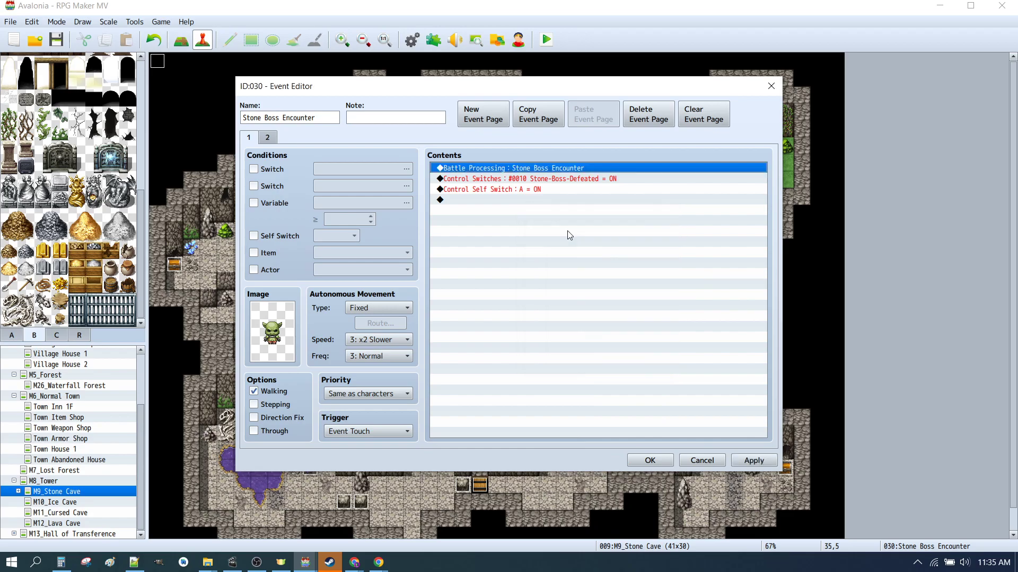
# Confirm the Stone-Boss-Defeated switch is turned ON and close the event editor
pyautogui.click(501, 180)
pyautogui.click(535, 191)
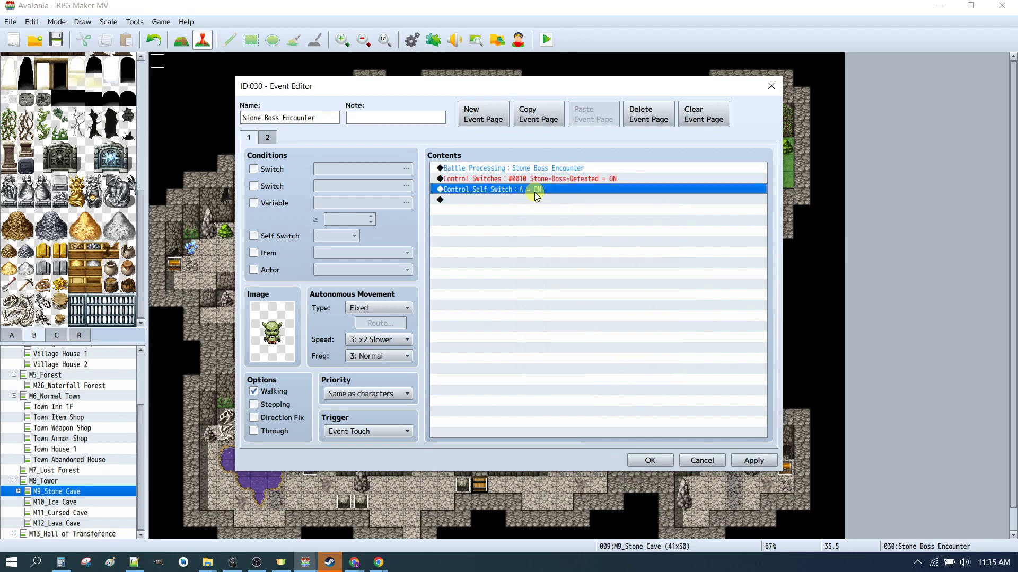
pyautogui.click(587, 180)
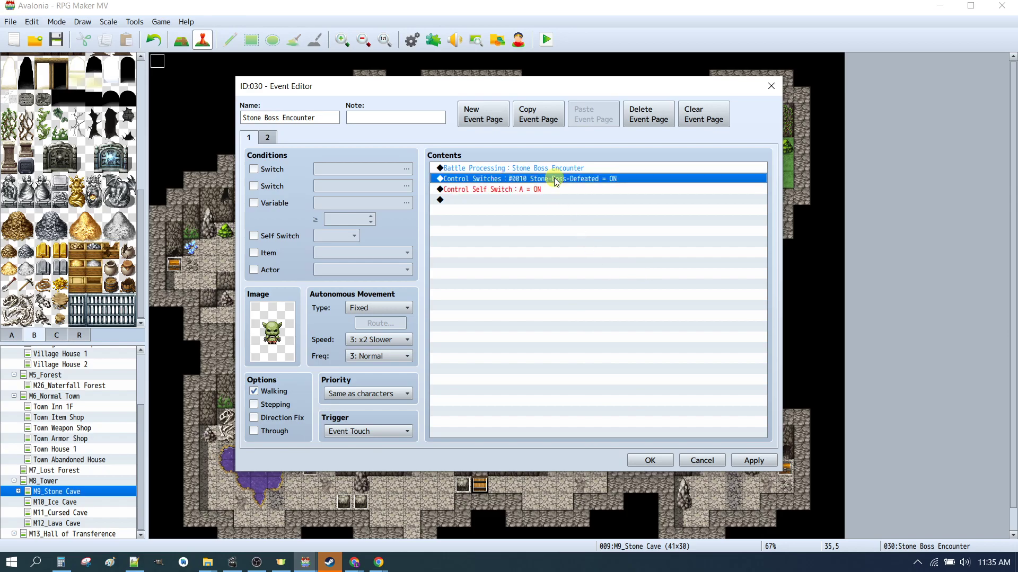
pyautogui.press('Return')
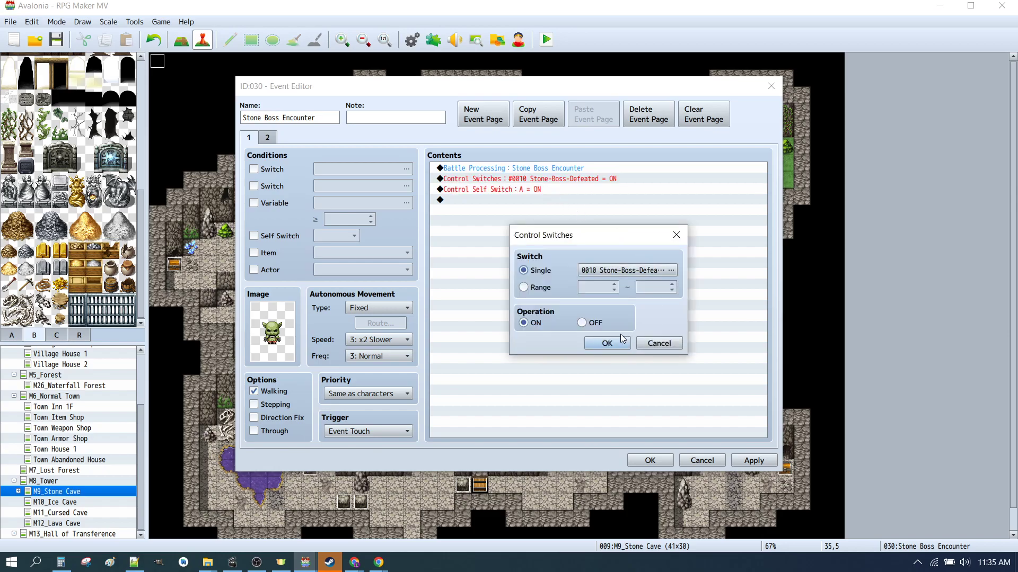
pyautogui.click(609, 345)
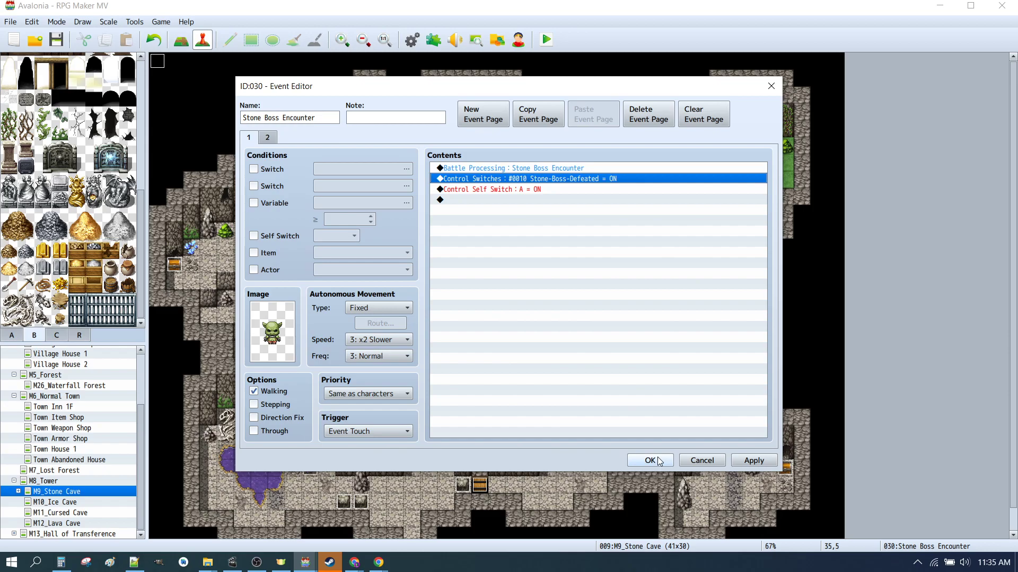
pyautogui.click(651, 461)
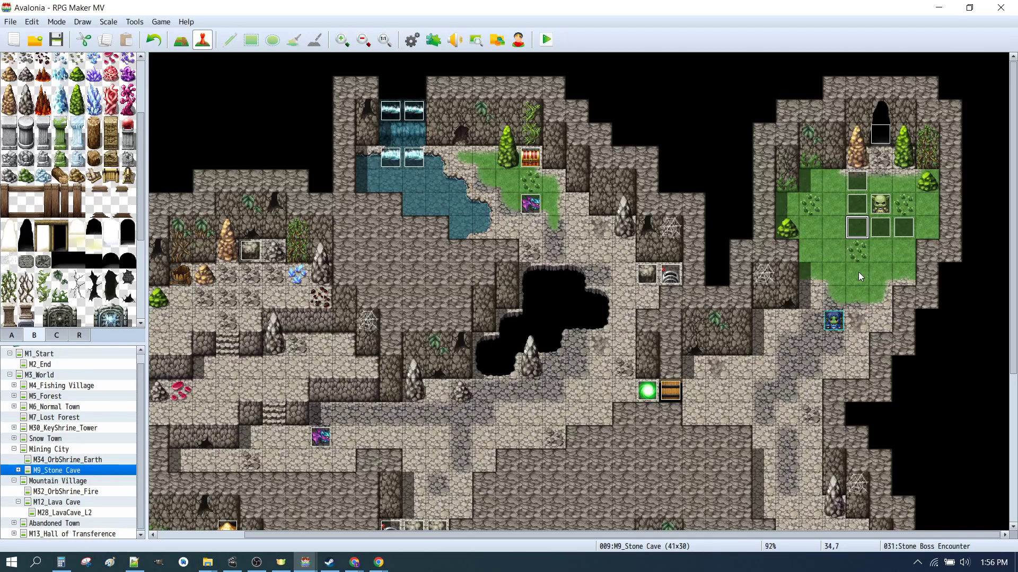
pyautogui.doubleClick(857, 226)
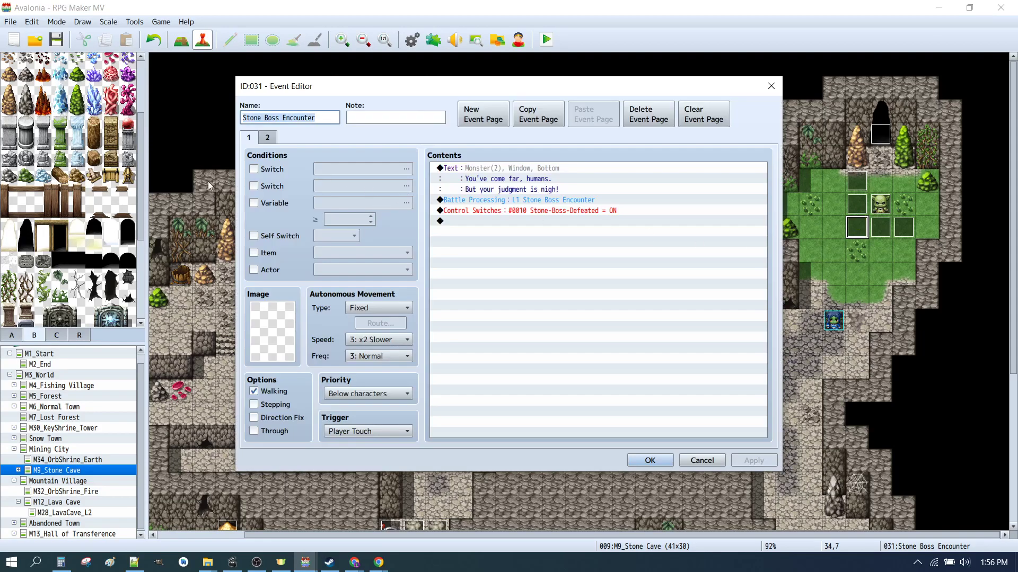
pyautogui.doubleClick(272, 342)
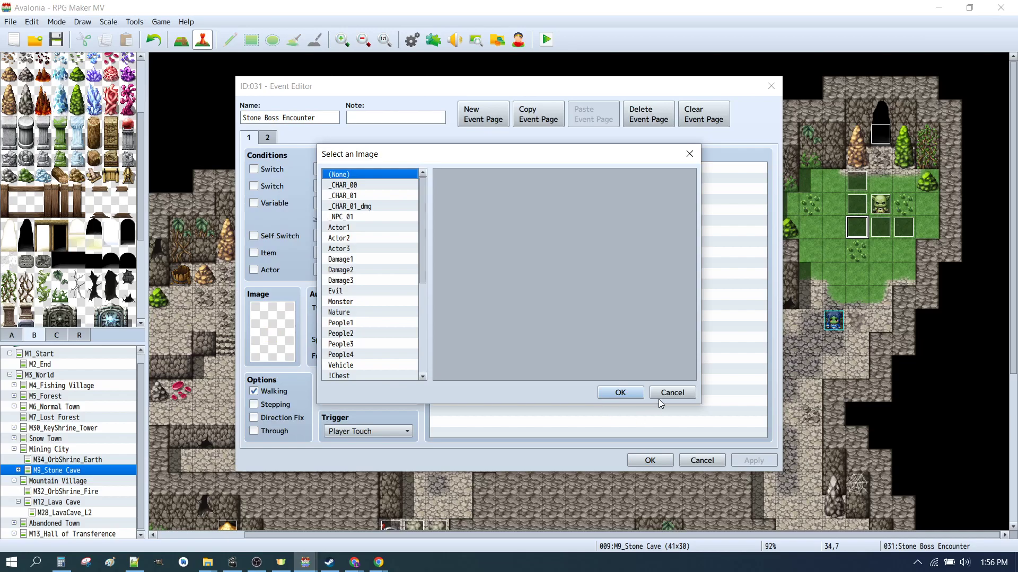
pyautogui.click(659, 397)
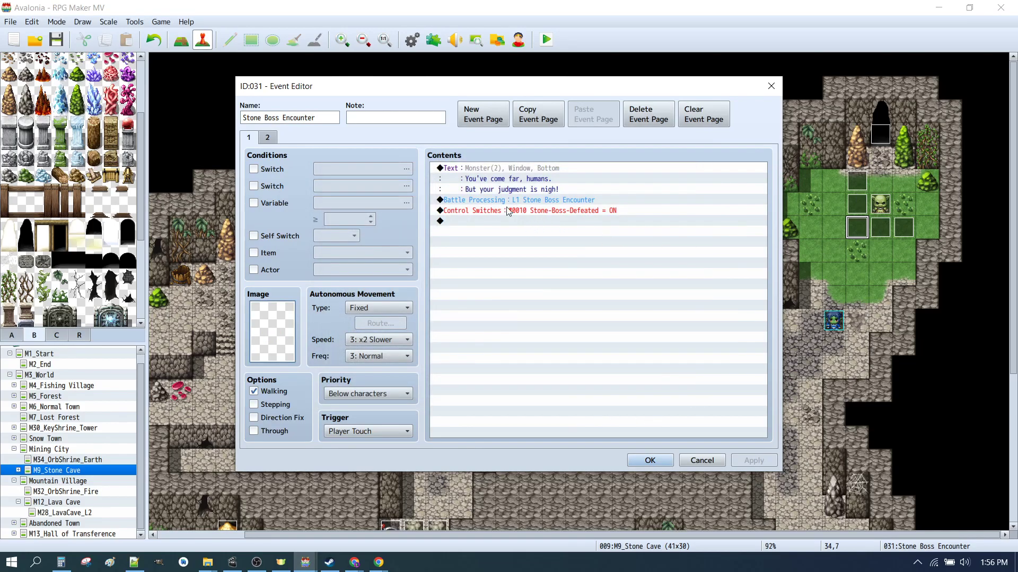
pyautogui.click(484, 173)
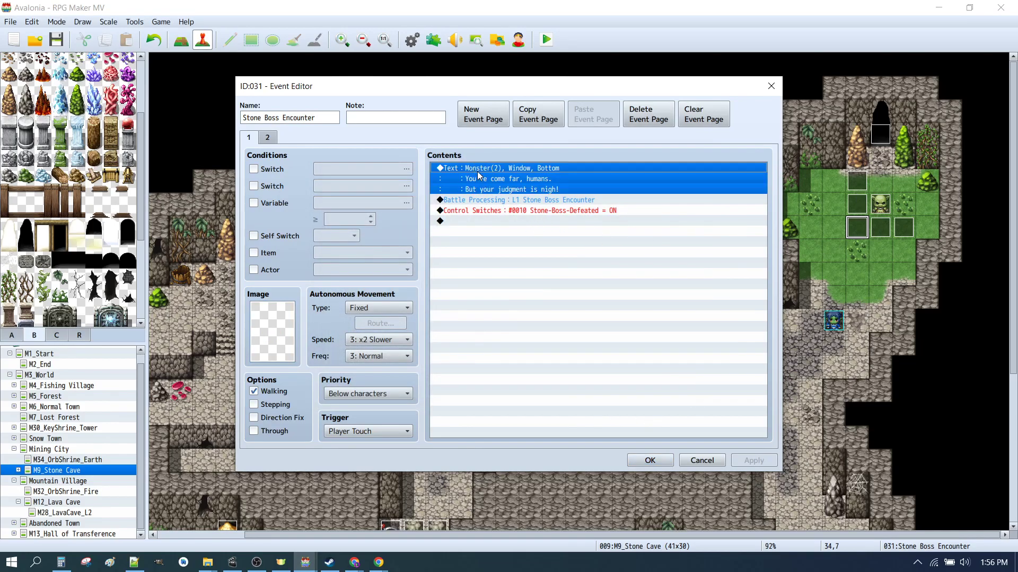
pyautogui.click(480, 201)
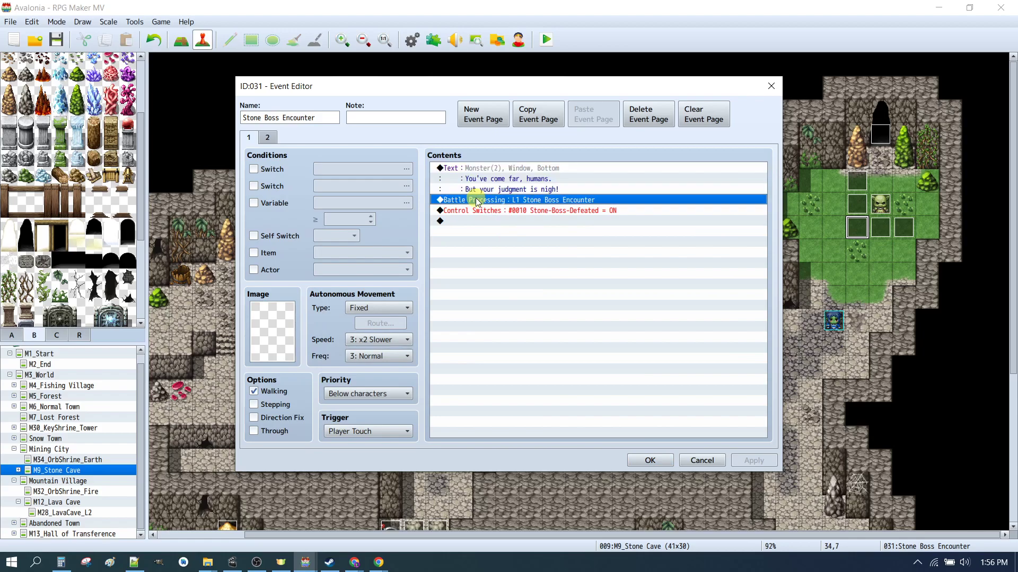
pyautogui.click(490, 211)
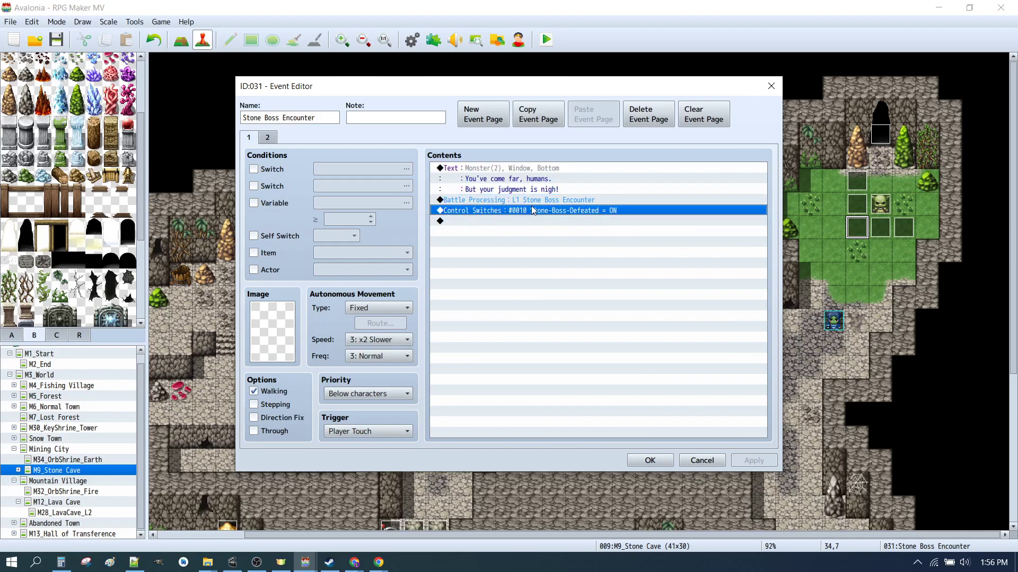
pyautogui.click(265, 137)
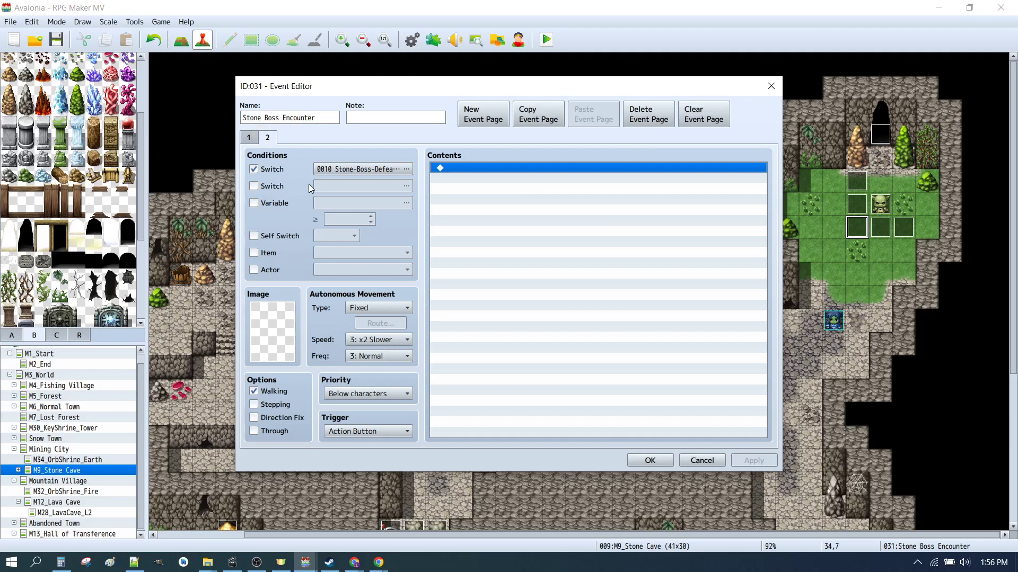
pyautogui.click(650, 461)
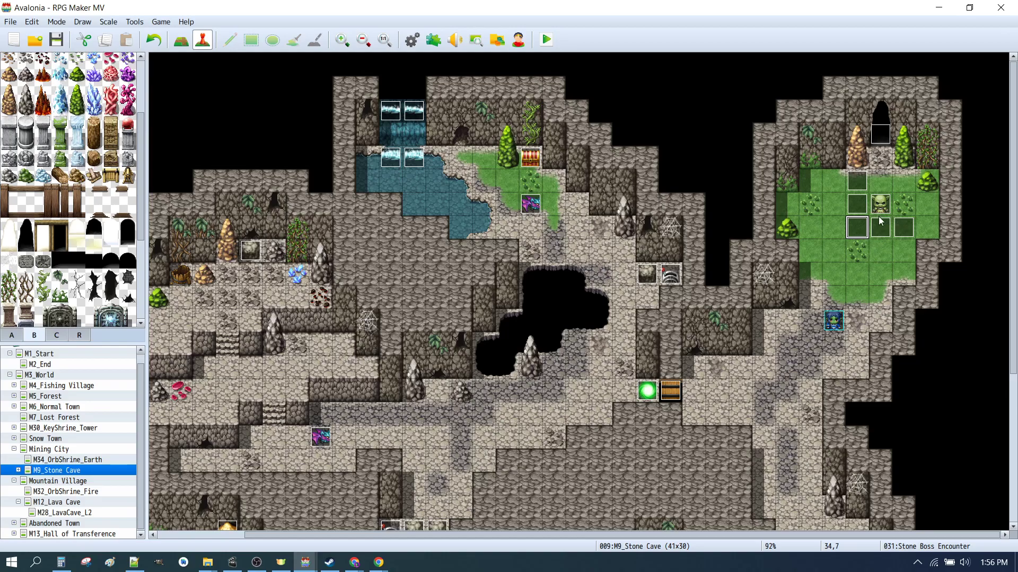
pyautogui.click(858, 184)
pyautogui.press('Down')
pyautogui.press('Down')
pyautogui.click(546, 39)
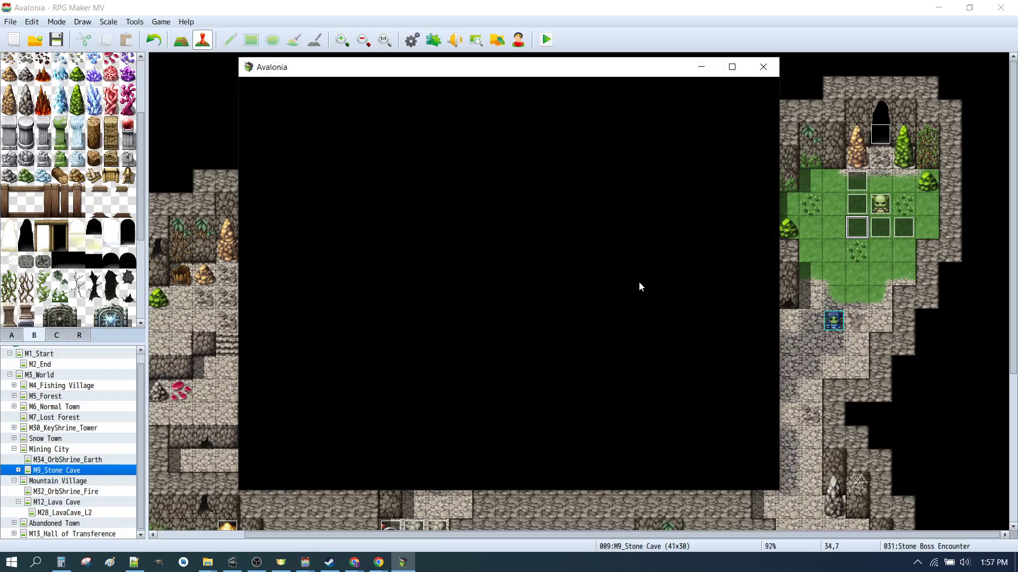
pyautogui.press('Return')
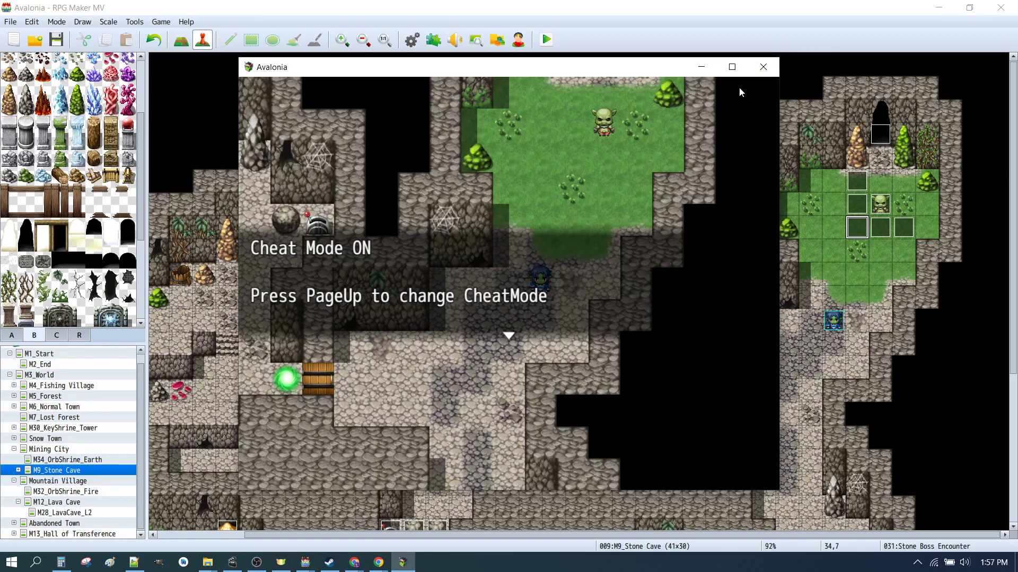
pyautogui.press('Return')
pyautogui.click(731, 66)
pyautogui.click(602, 106)
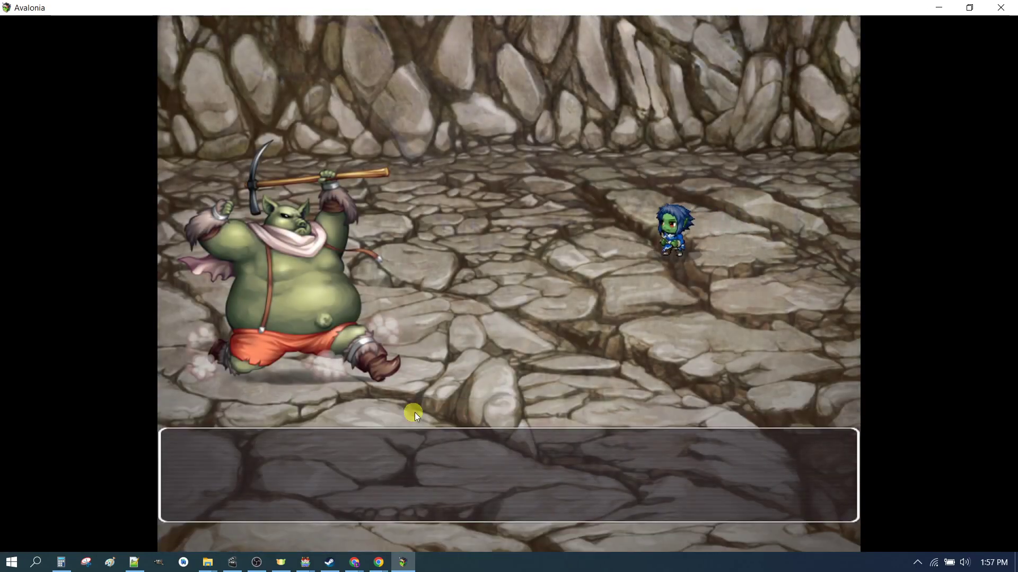
pyautogui.click(485, 406)
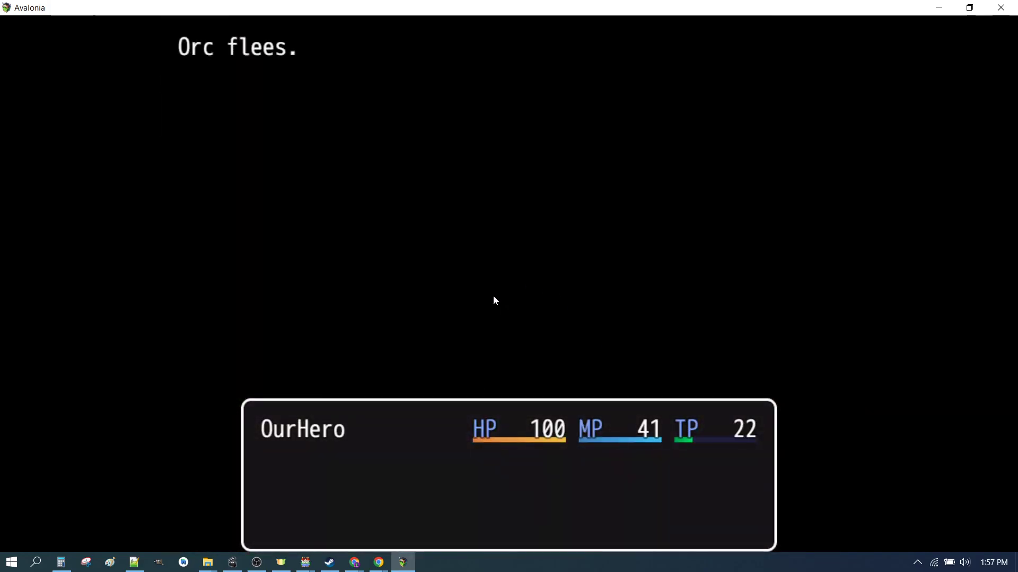
pyautogui.click(557, 253)
pyautogui.click(512, 237)
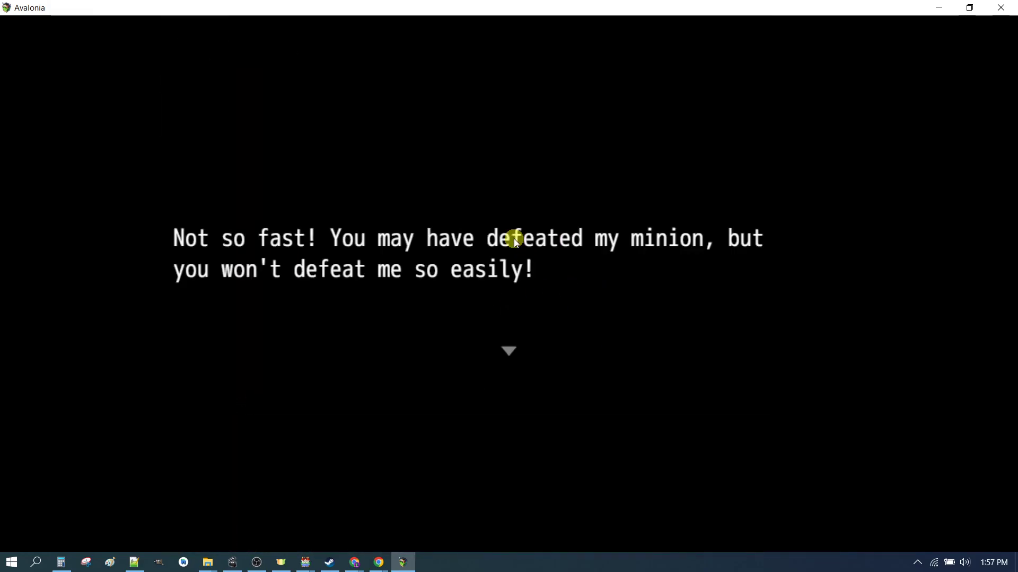
pyautogui.click(518, 295)
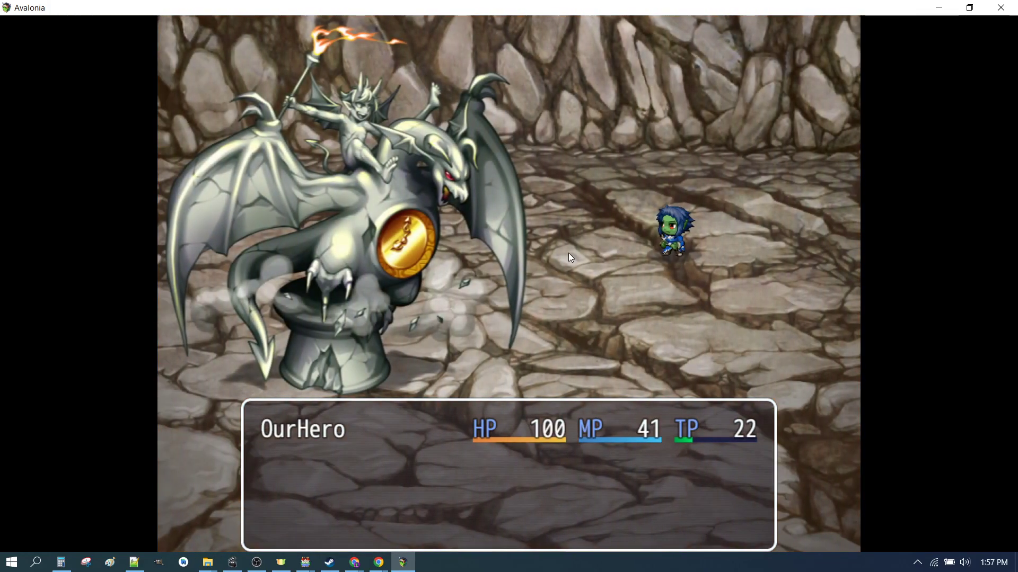
pyautogui.click(526, 243)
pyautogui.click(527, 288)
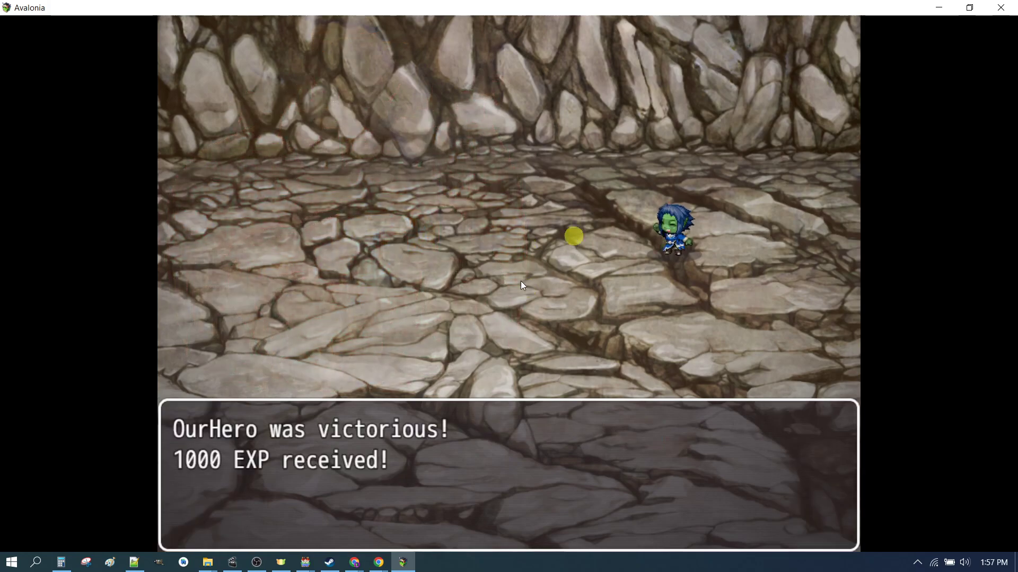
pyautogui.click(492, 333)
pyautogui.click(565, 314)
pyautogui.click(479, 350)
pyautogui.click(565, 280)
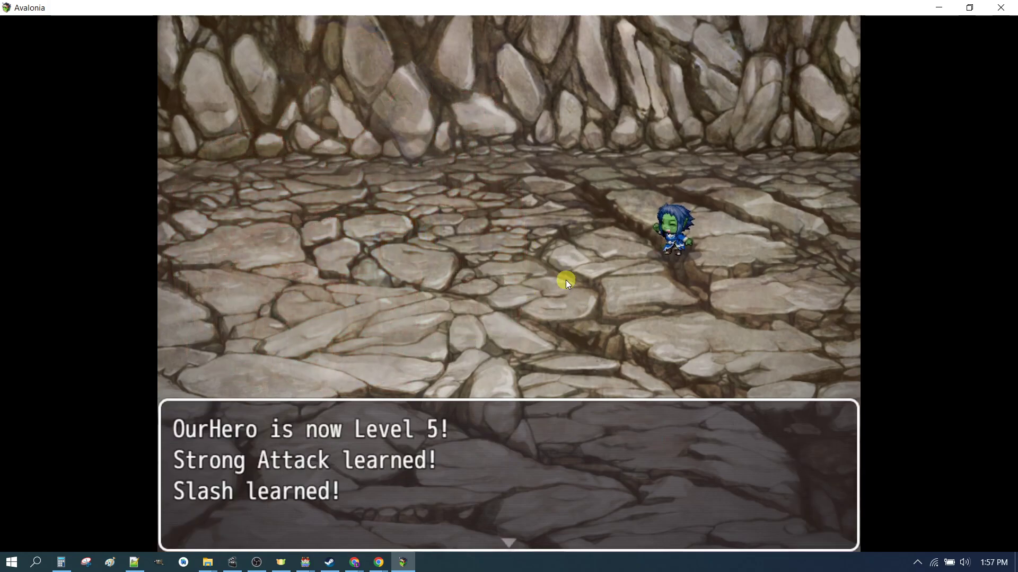
pyautogui.click(497, 335)
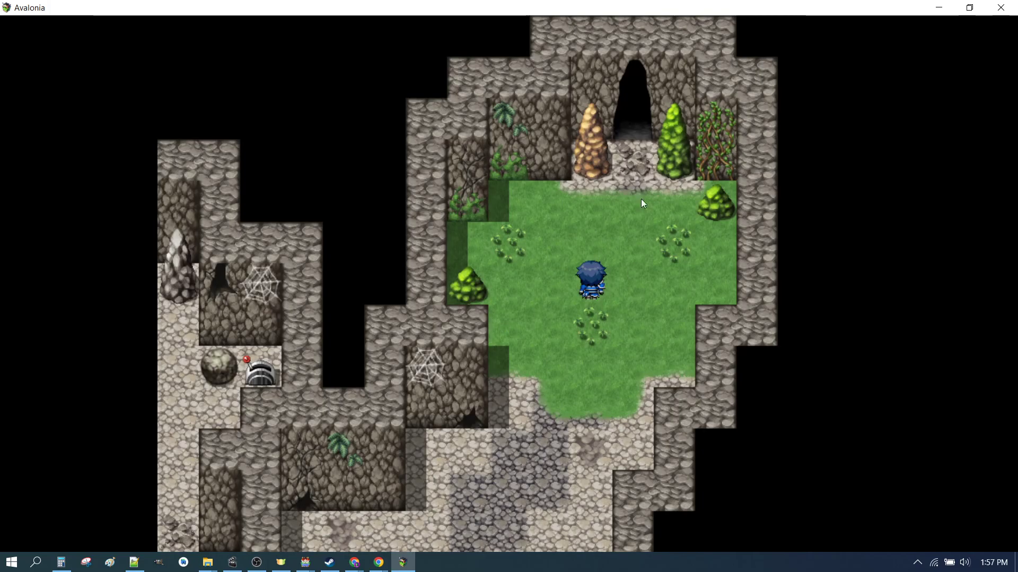
pyautogui.click(630, 164)
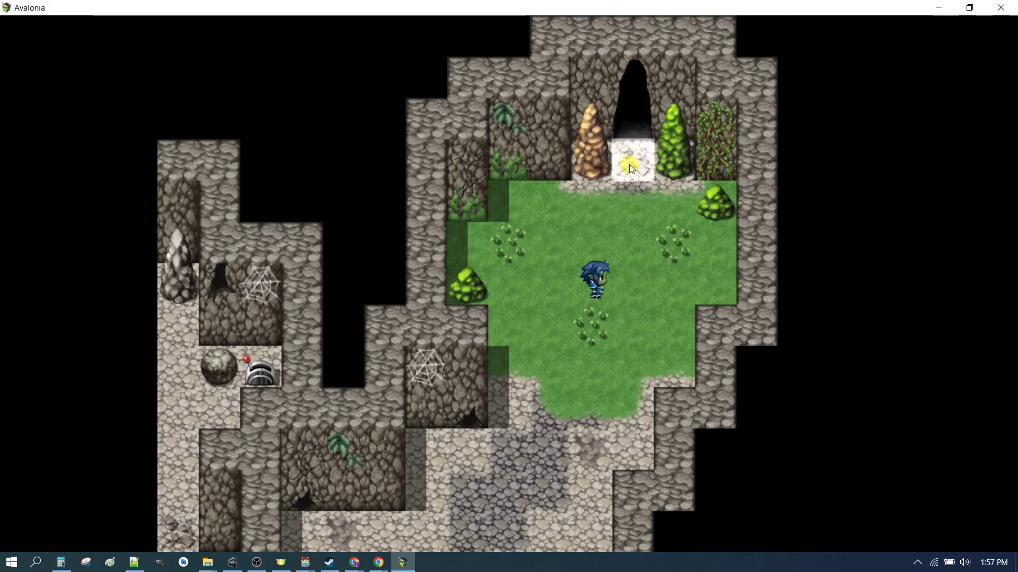
pyautogui.click(1001, 7)
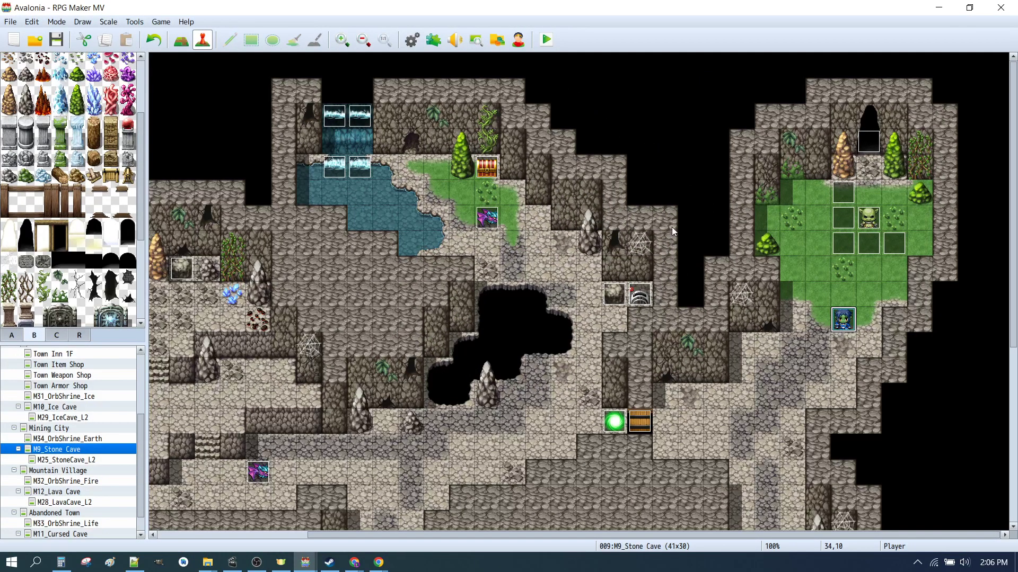
# Review CheatMode_Parallel's Pageup Conditional Branch settings without changing them
pyautogui.click(412, 40)
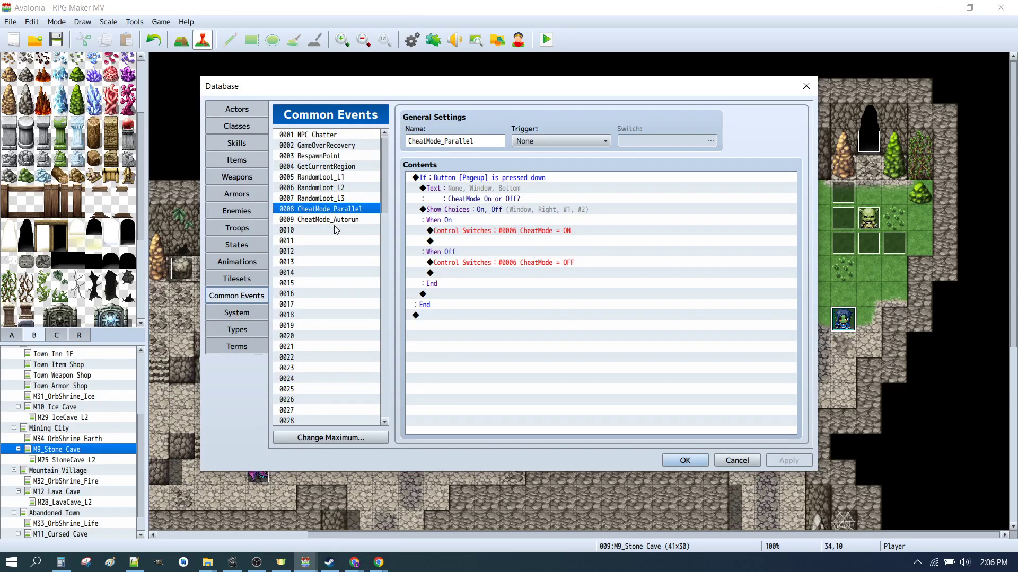
pyautogui.click(455, 177)
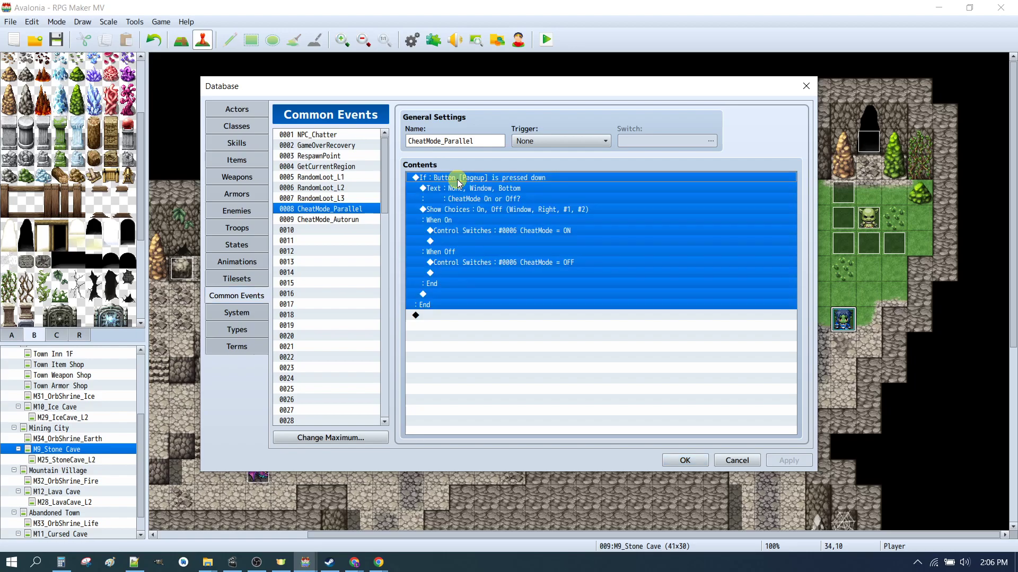
pyautogui.press('Return')
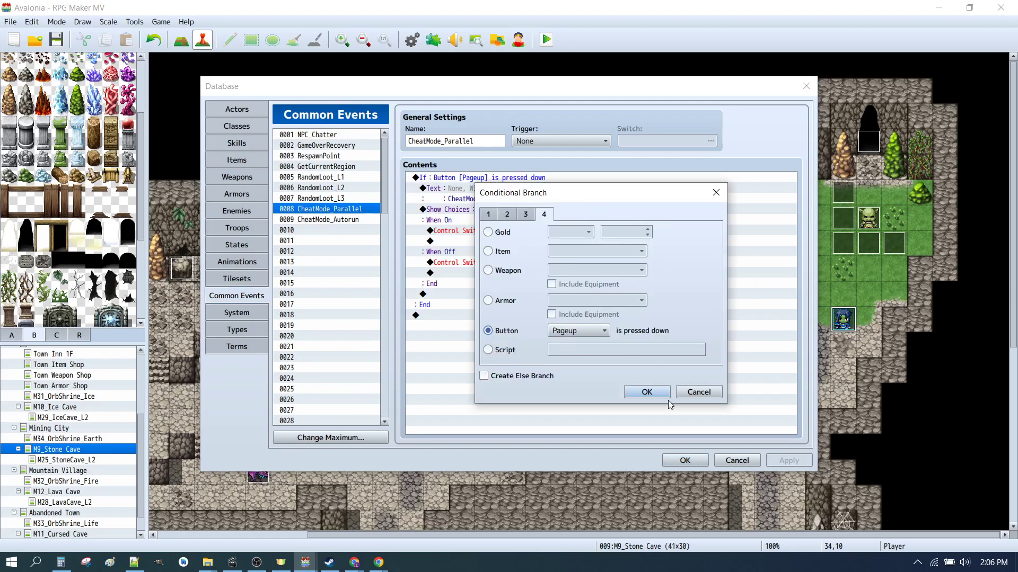
pyautogui.click(647, 392)
# Check the CheatMode ON switch command unchanged, then move to the Troops list
pyautogui.click(457, 201)
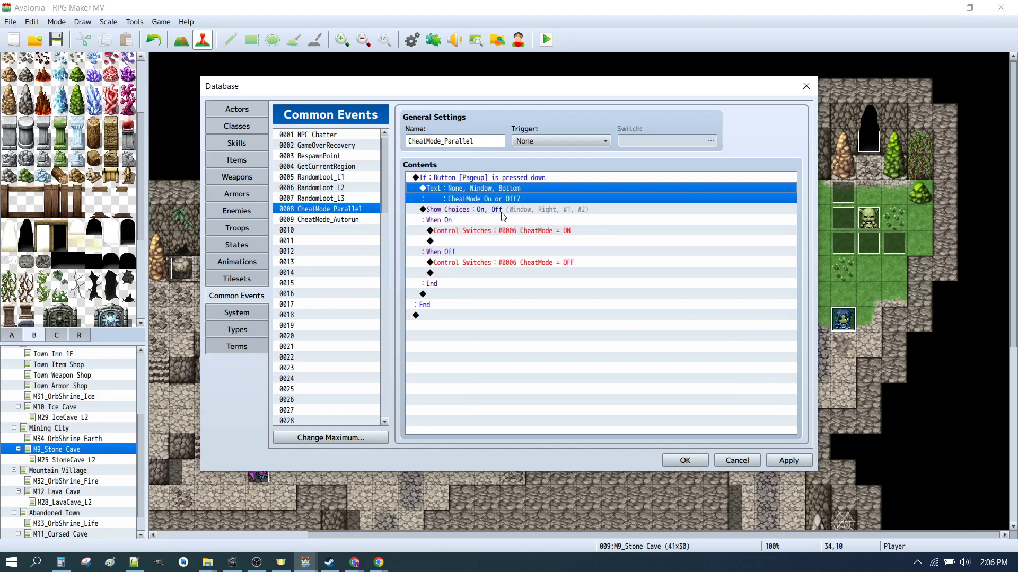
pyautogui.click(464, 220)
pyautogui.click(498, 231)
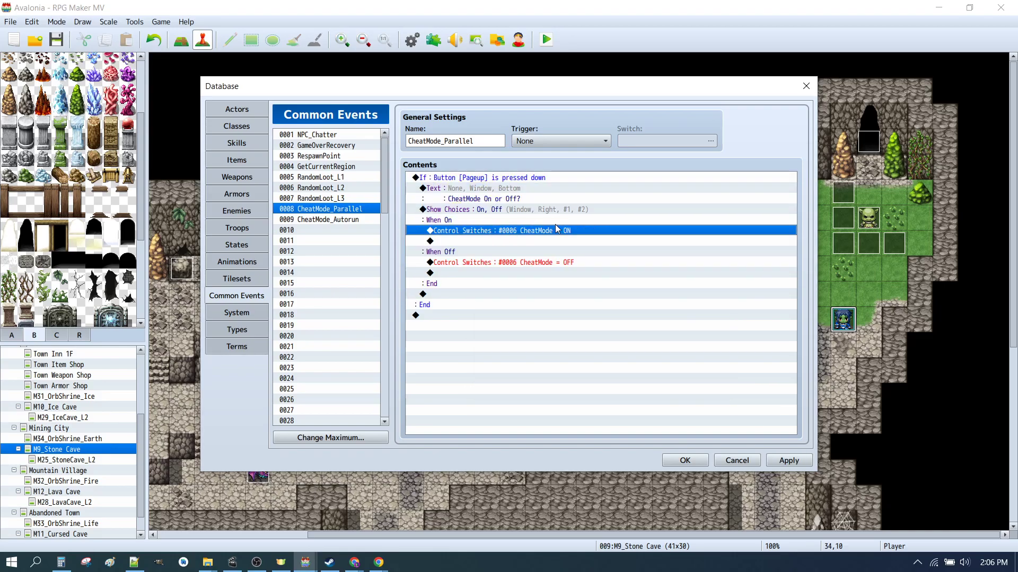
pyautogui.doubleClick(519, 231)
pyautogui.click(592, 345)
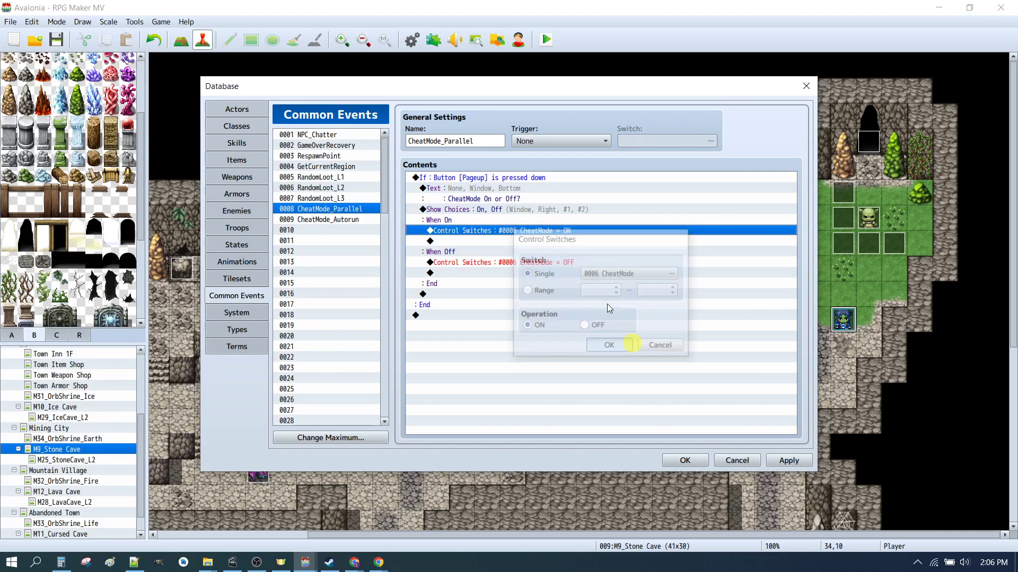
pyautogui.click(244, 231)
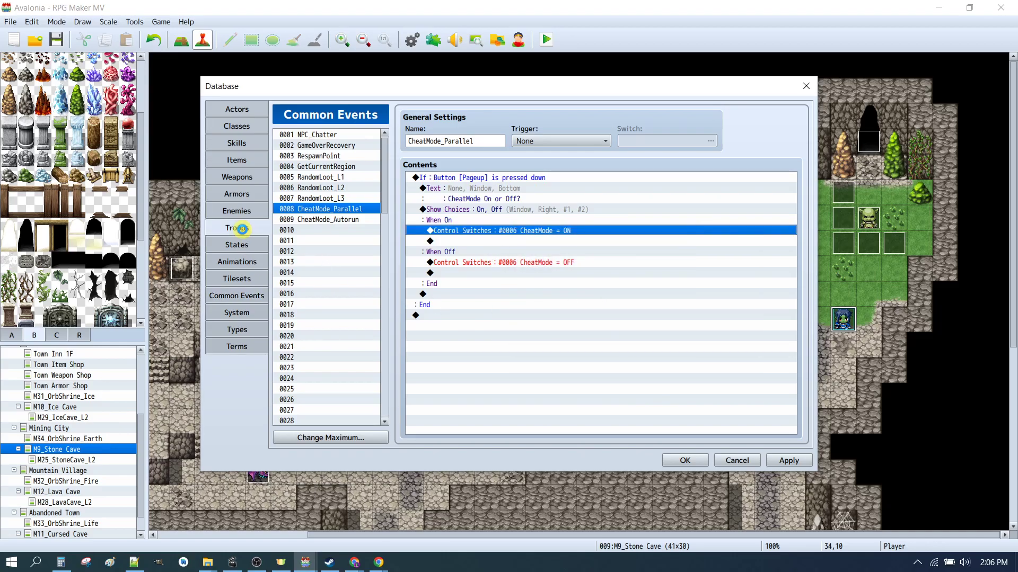
pyautogui.scroll(1, 322, 144)
# Verify Slime*3's CheatMode page condition and kill-entire-troop command, and apply
pyautogui.click(317, 136)
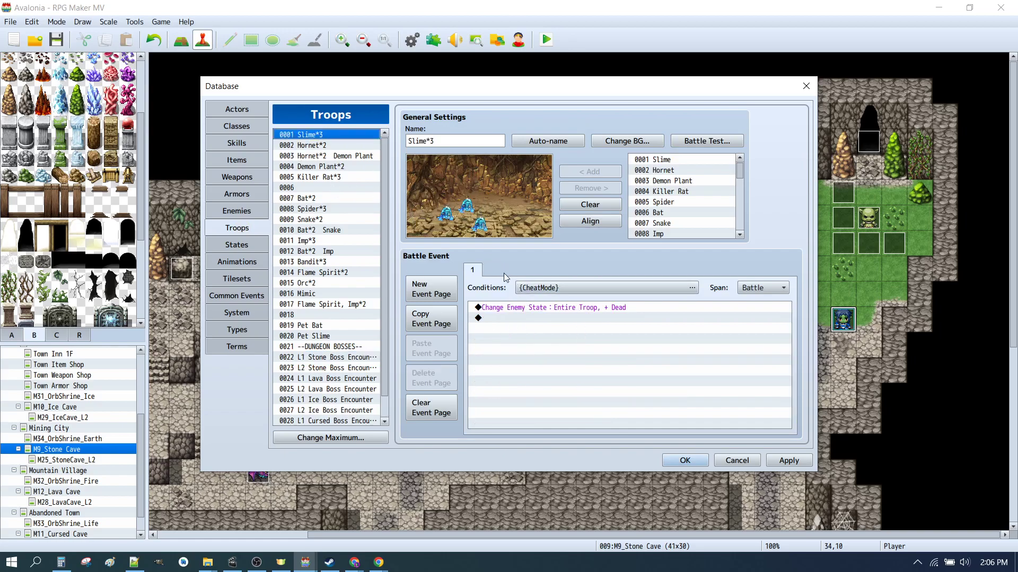
pyautogui.click(539, 288)
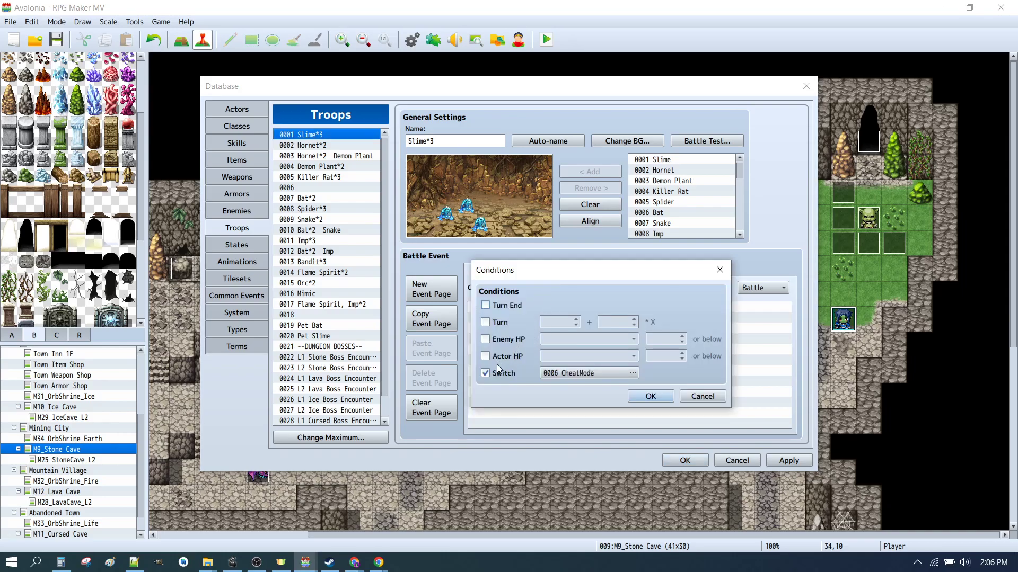
pyautogui.click(650, 396)
pyautogui.click(528, 308)
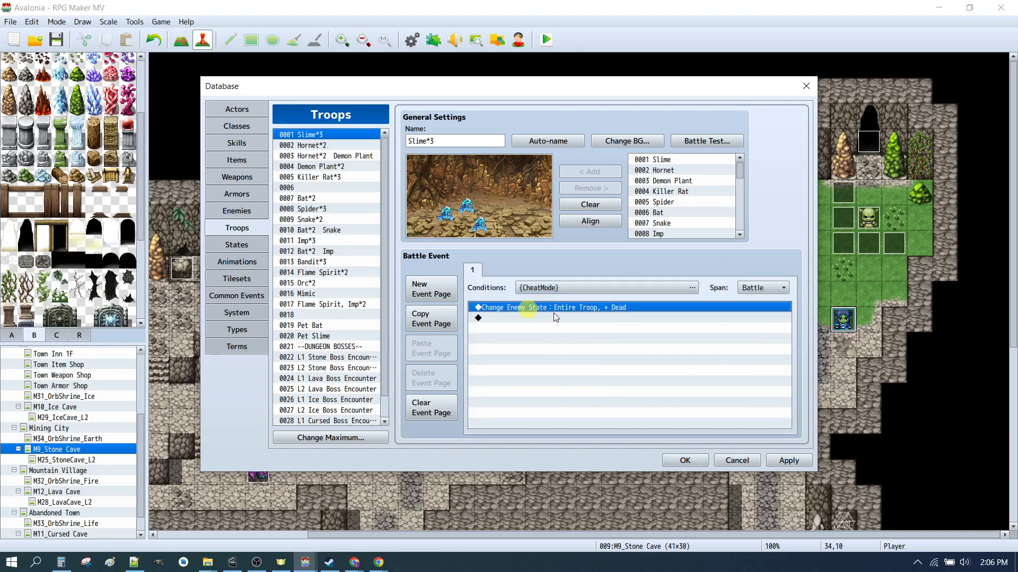
pyautogui.click(788, 460)
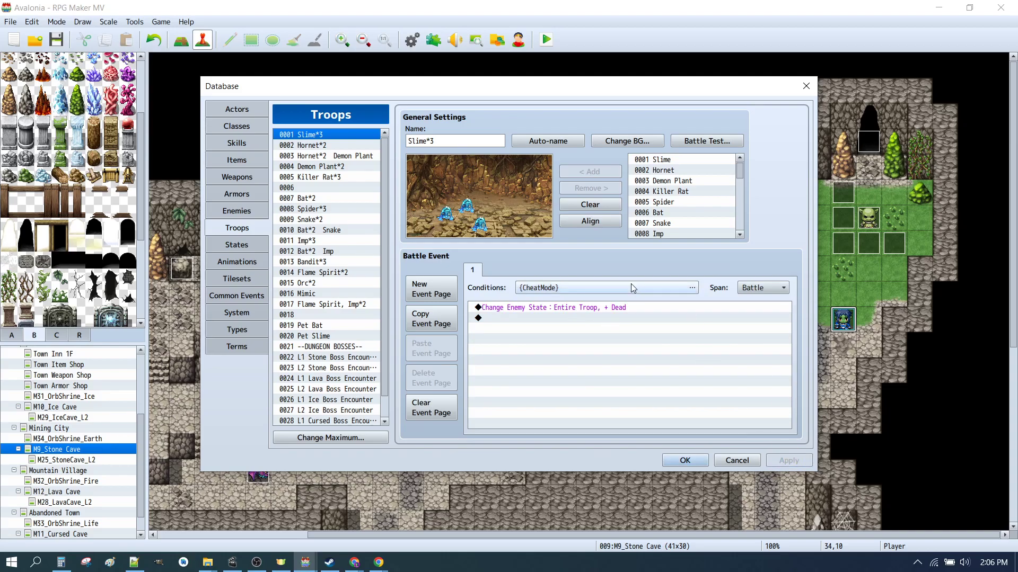
pyautogui.click(579, 309)
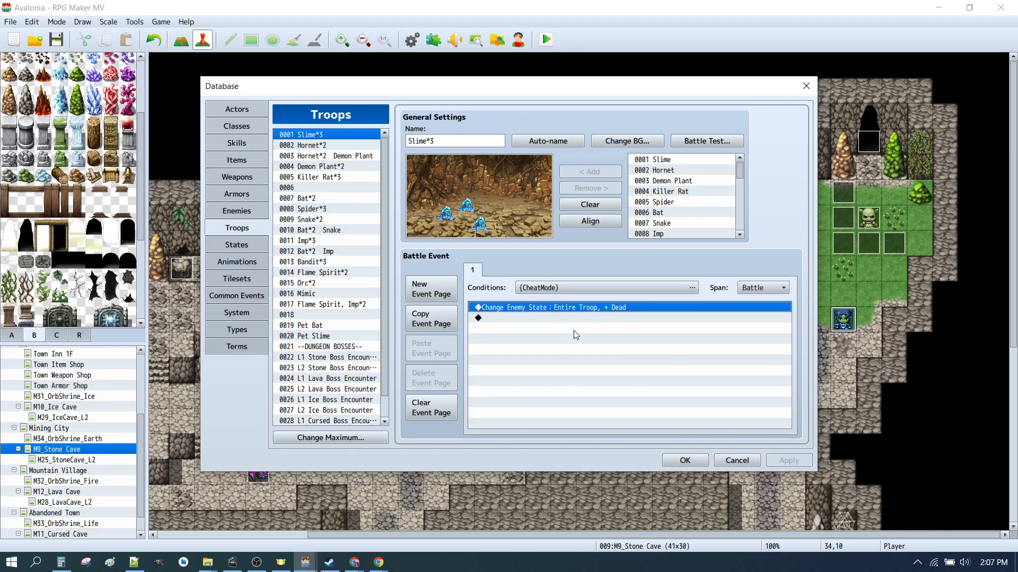
pyautogui.click(535, 318)
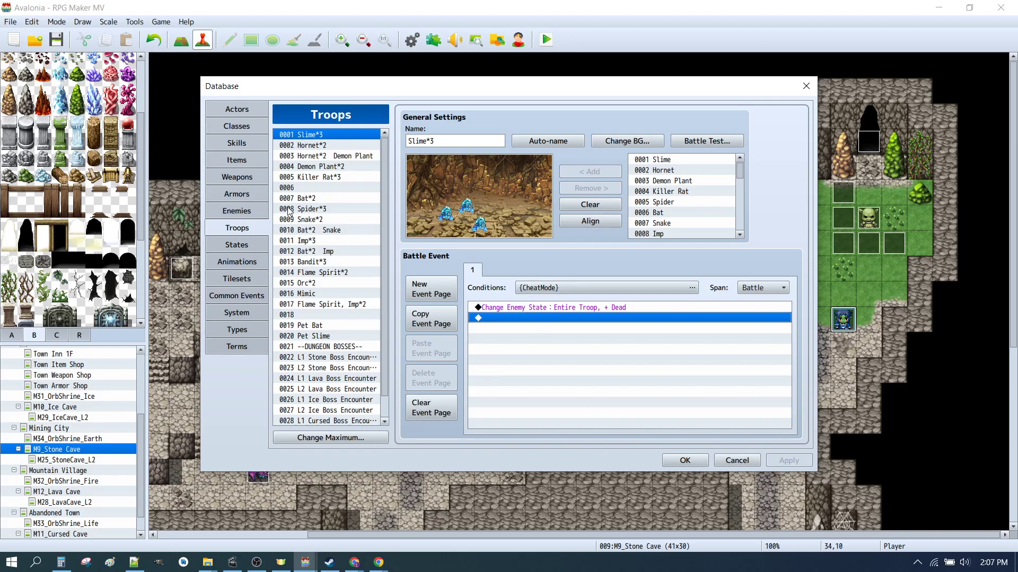
pyautogui.scroll(-1, 324, 274)
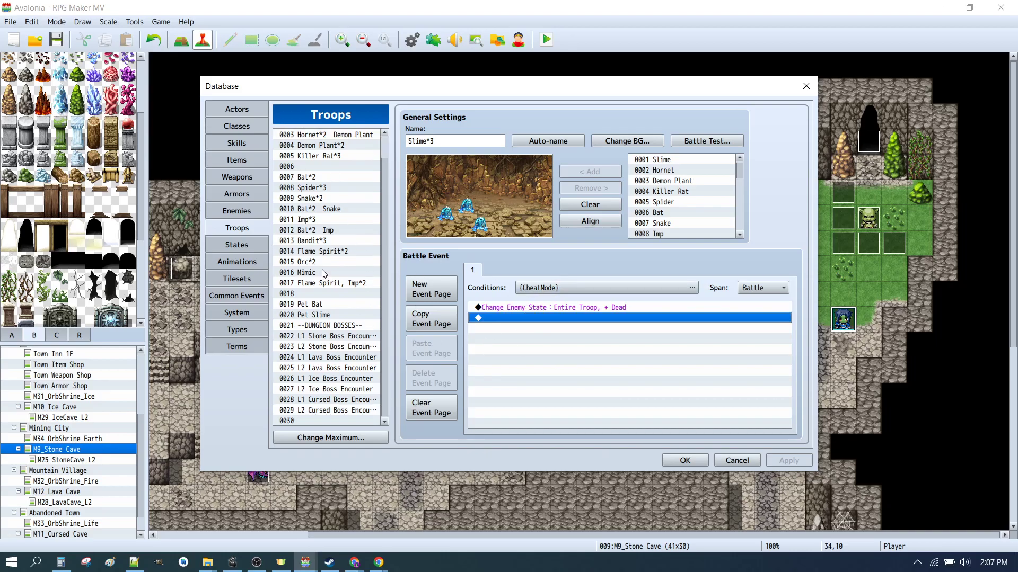
# Confirm the L1 Stone Boss Encounter page 2 decreases the Orc's HP by 2250
pyautogui.click(324, 336)
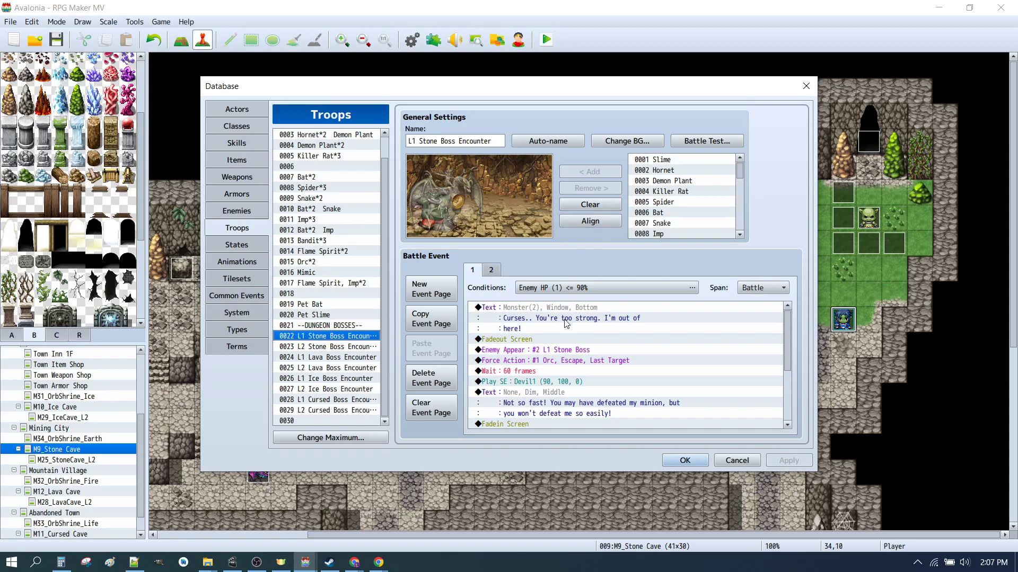
pyautogui.click(492, 270)
pyautogui.click(532, 307)
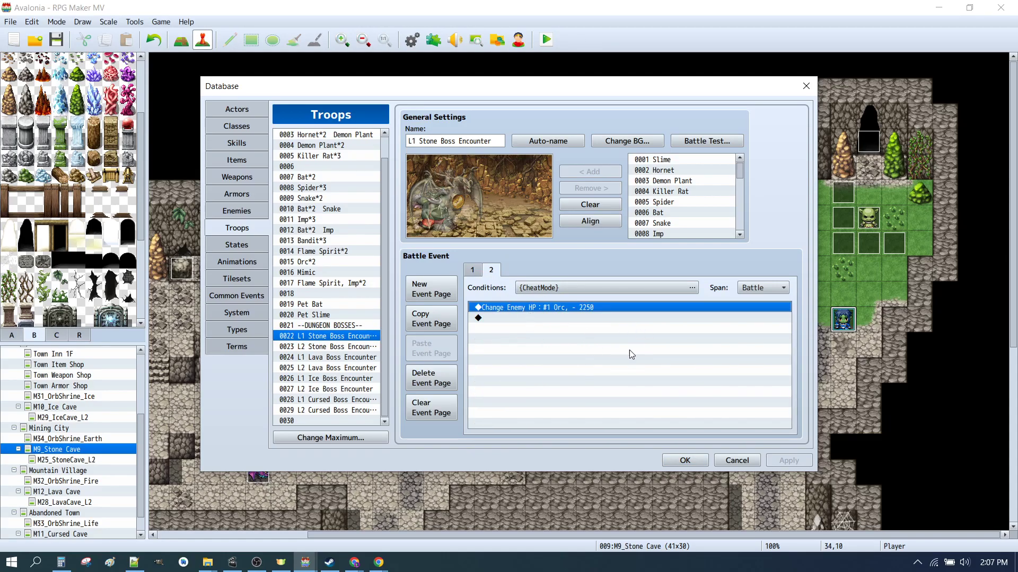
pyautogui.doubleClick(523, 307)
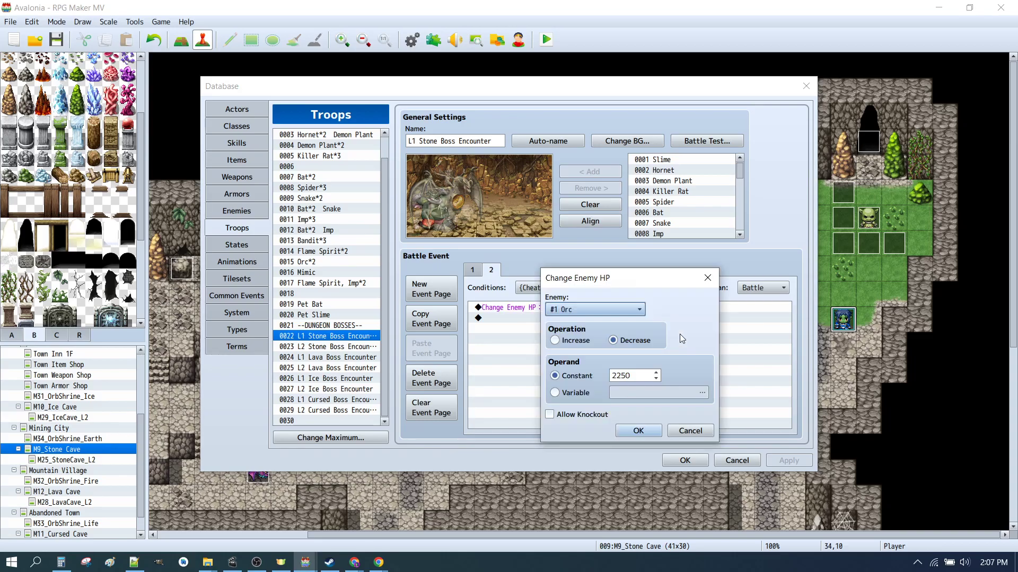
pyautogui.click(638, 431)
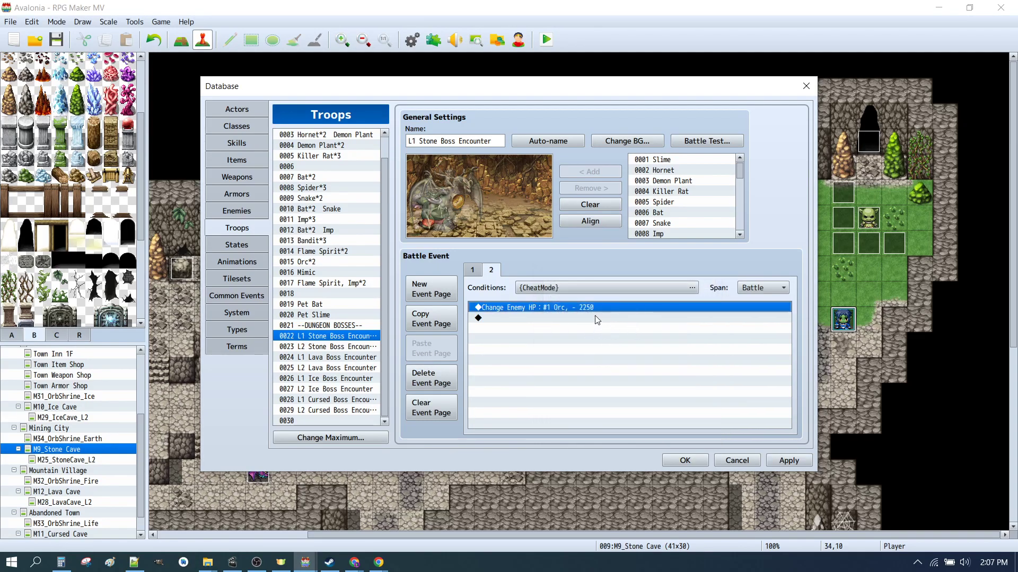
# Check page 1's If CheatMode is ON kill-troop branch and apply the boss troop
pyautogui.click(476, 272)
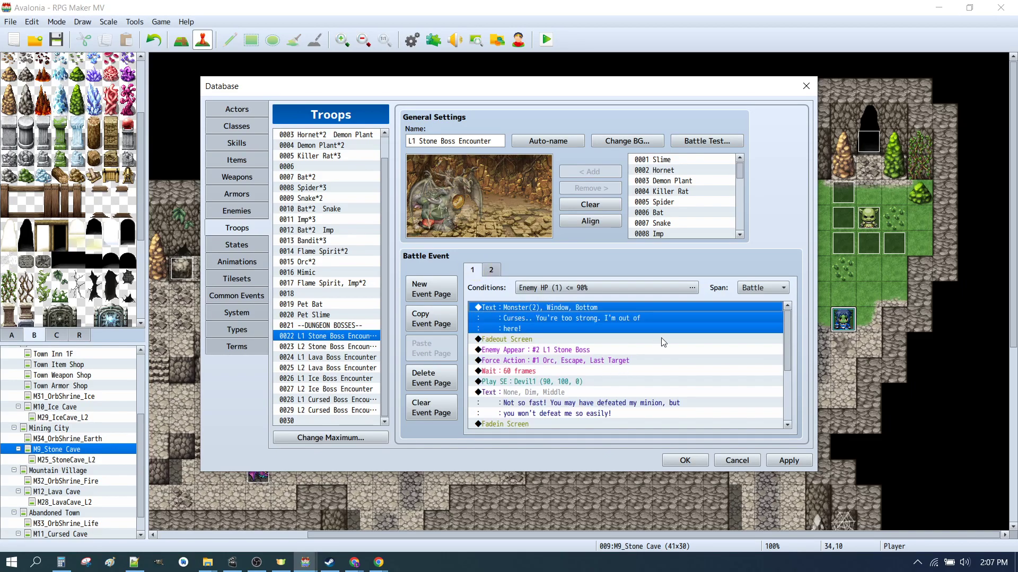
pyautogui.scroll(-3, 566, 361)
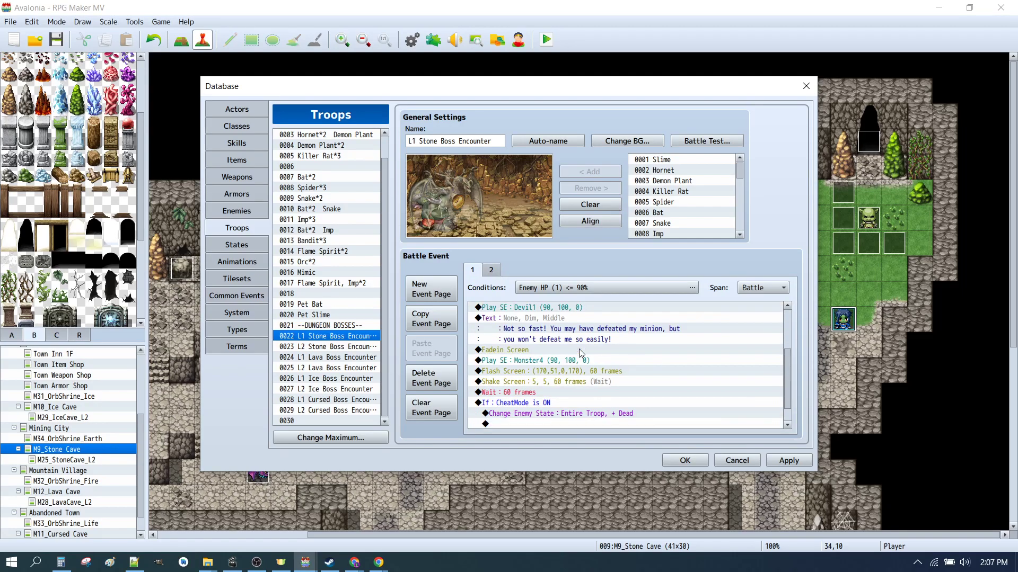
pyautogui.scroll(-1, 588, 356)
pyautogui.click(515, 385)
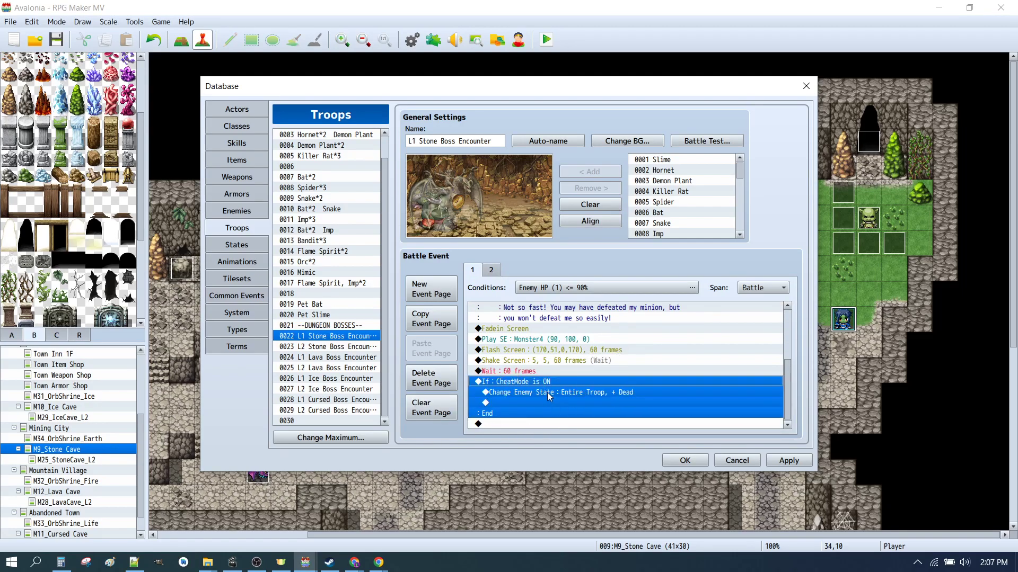
pyautogui.click(547, 392)
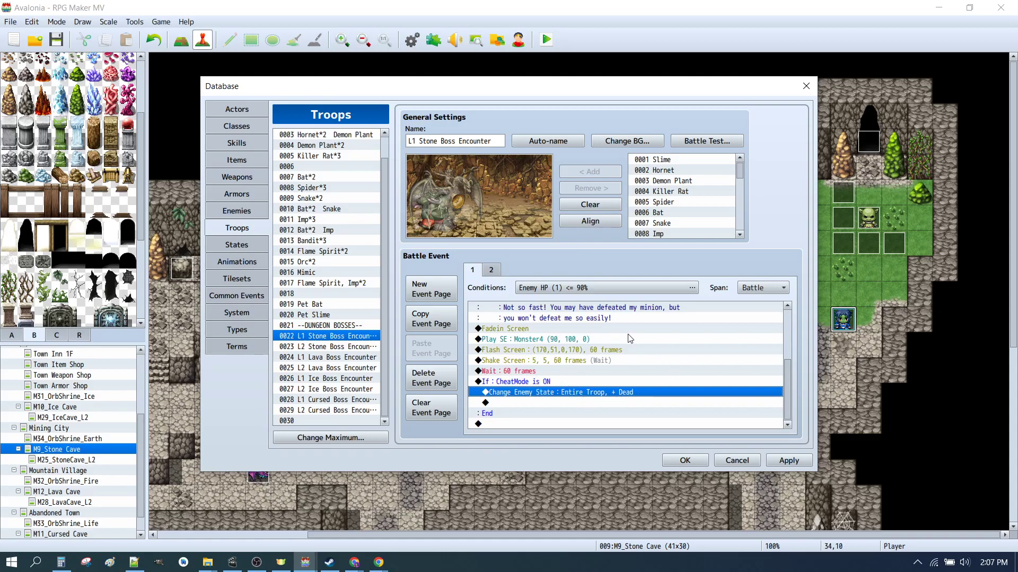
pyautogui.scroll(3, 632, 333)
pyautogui.scroll(-3, 621, 347)
pyautogui.scroll(3, 605, 336)
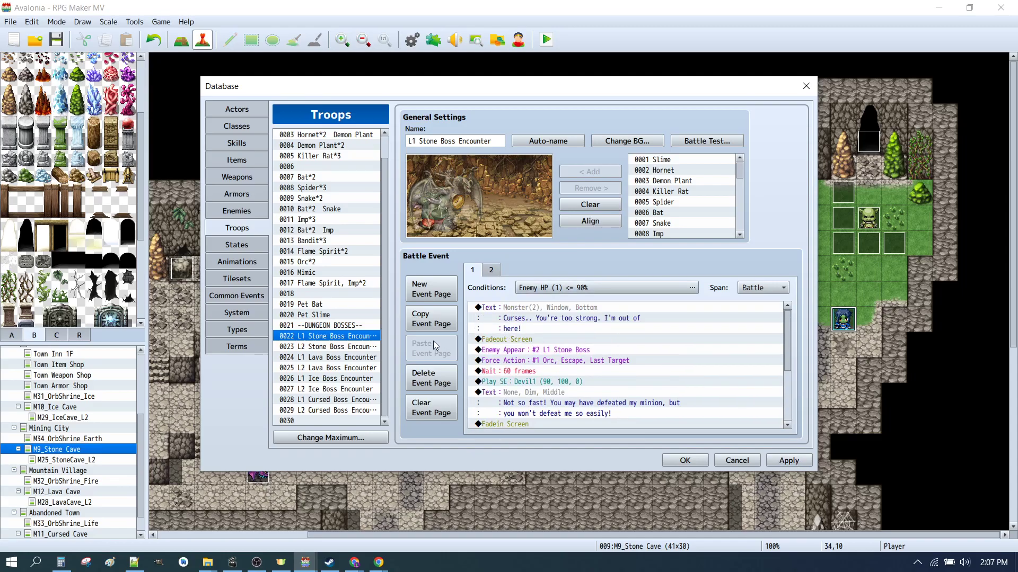
pyautogui.click(789, 460)
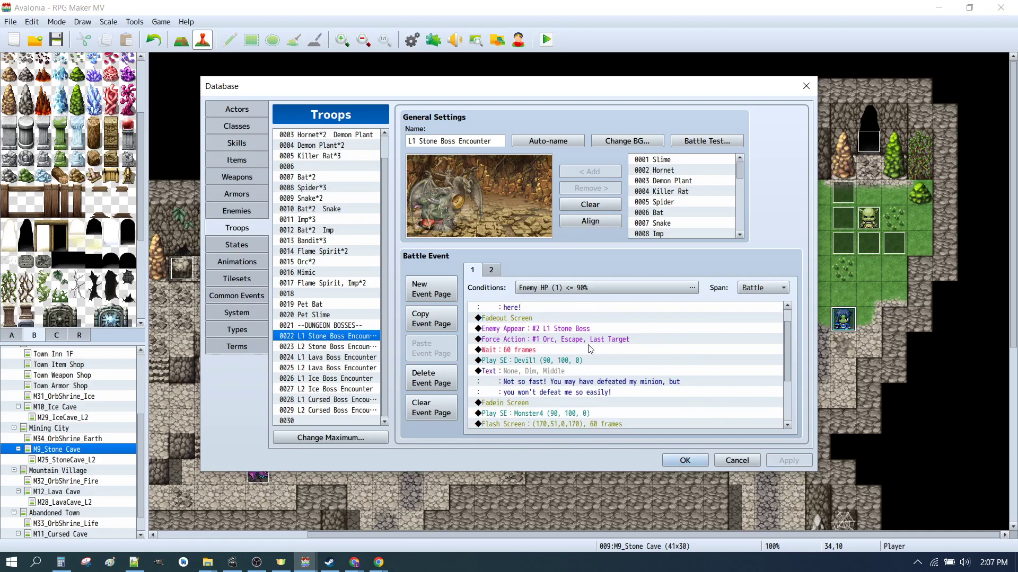
pyautogui.scroll(-3, 609, 386)
pyautogui.click(541, 394)
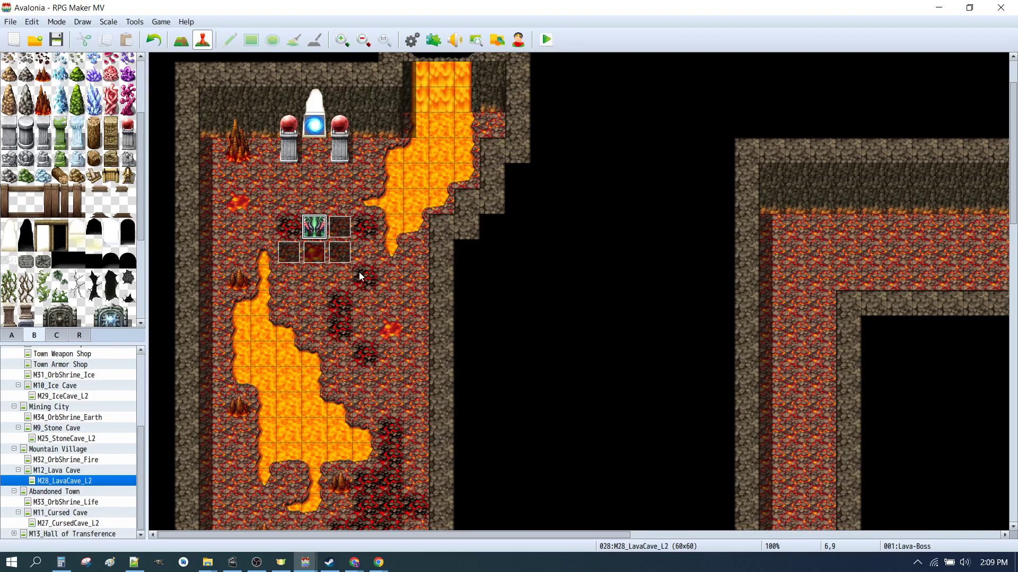
# Set the player's starting position just below the dragon and open the Lava-Boss event
pyautogui.scroll(1, 358, 272)
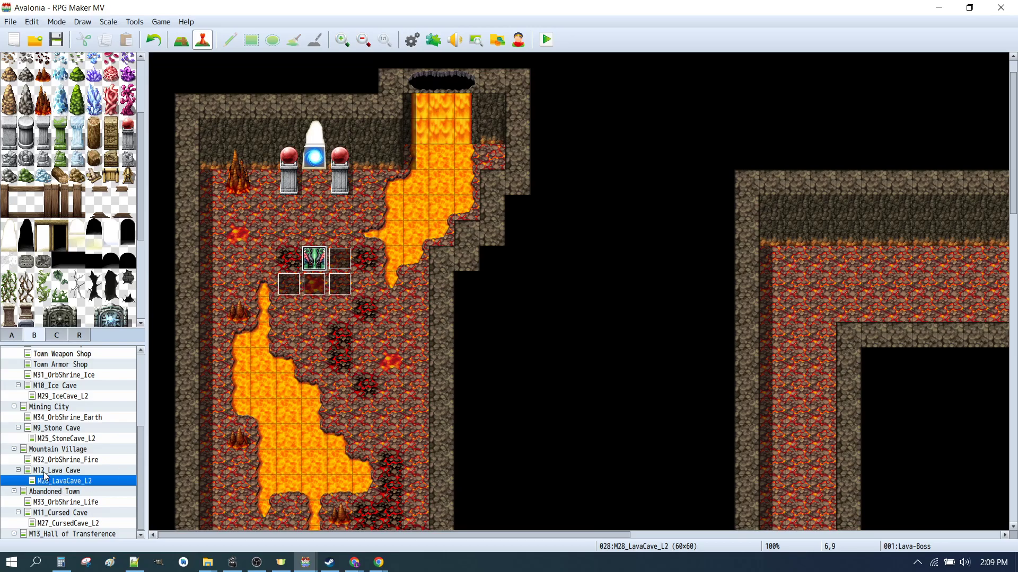
pyautogui.keyDown('ctrl'); pyautogui.scroll(-4, 270, 375); pyautogui.keyUp('ctrl')
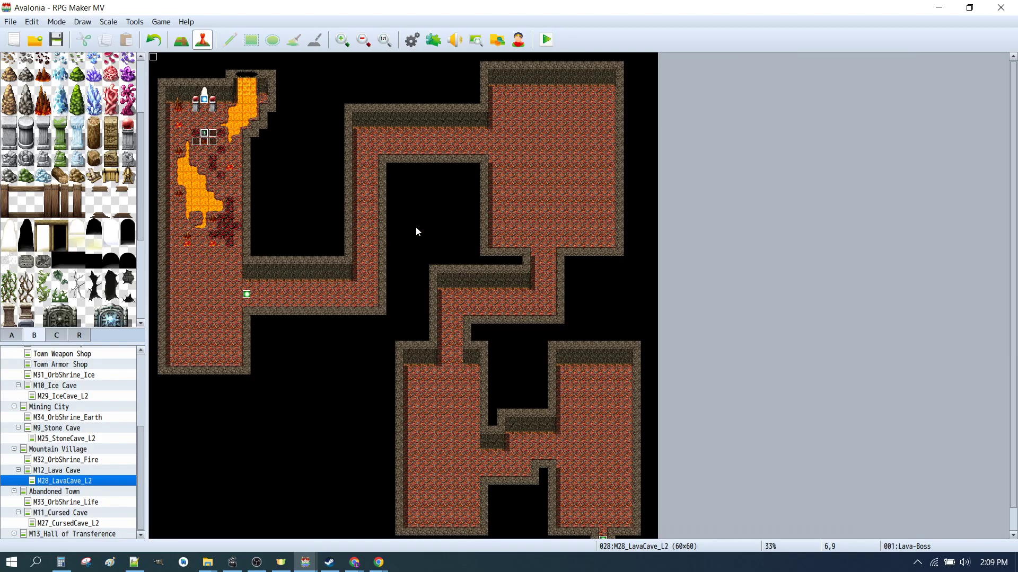
pyautogui.keyDown('ctrl'); pyautogui.scroll(2, 205, 153); pyautogui.keyUp('ctrl')
pyautogui.scroll(5, 234, 98)
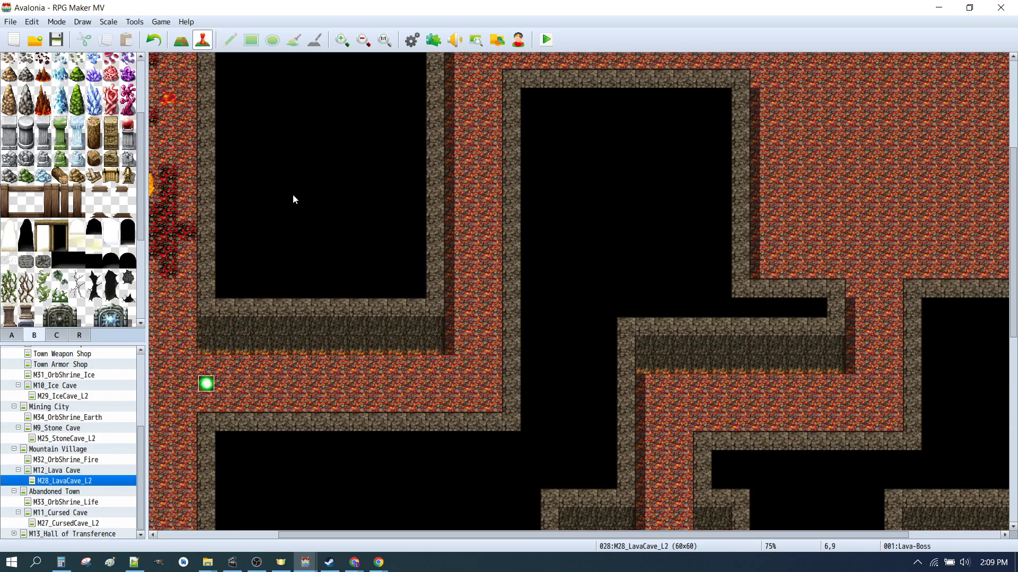
pyautogui.scroll(3, 381, 532)
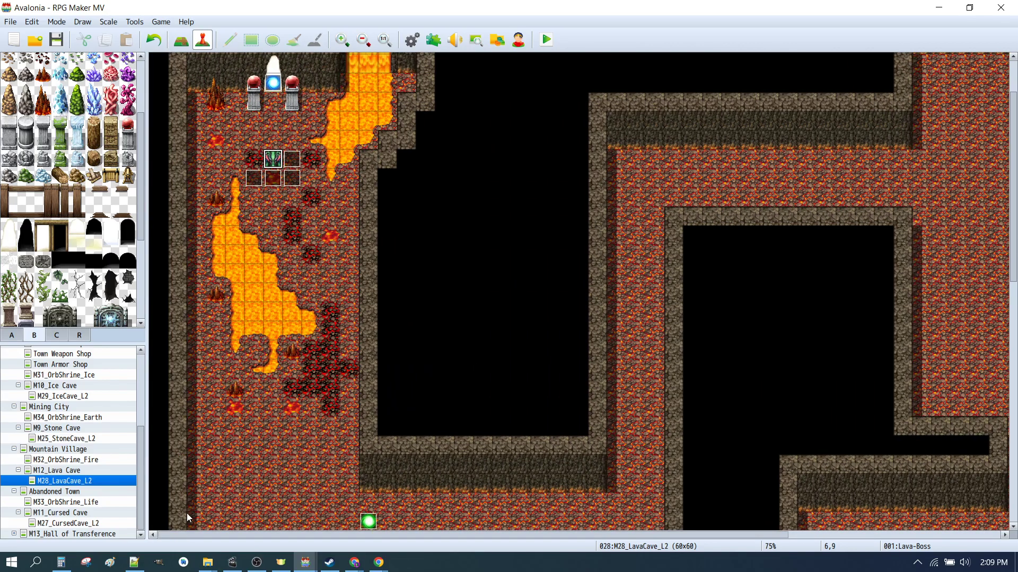
pyautogui.keyDown('ctrl'); pyautogui.scroll(2, 300, 173); pyautogui.keyUp('ctrl')
pyautogui.moveTo(425, 536); pyautogui.dragTo(285, 533)
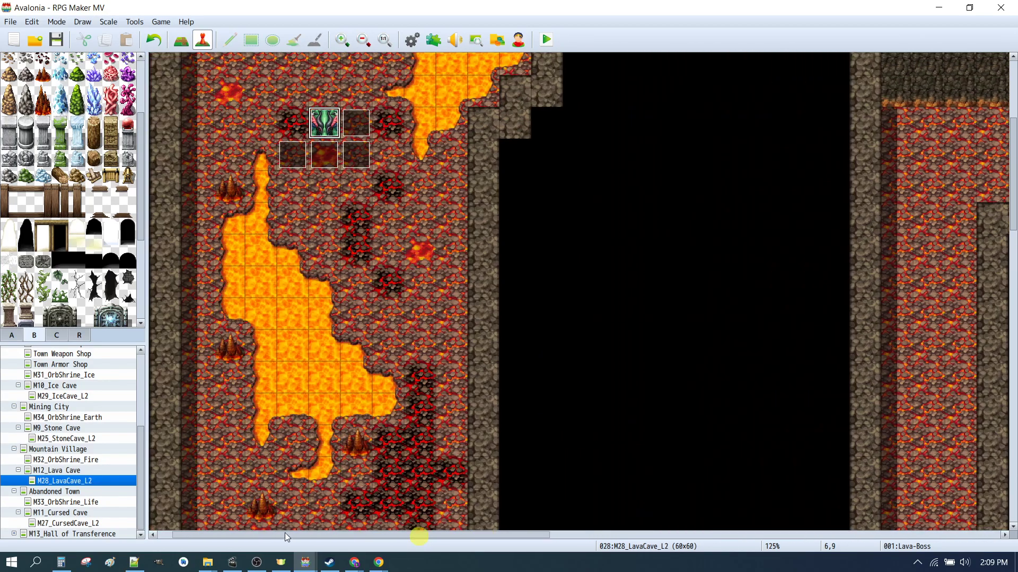
pyautogui.scroll(3, 360, 212)
pyautogui.rightClick(384, 336)
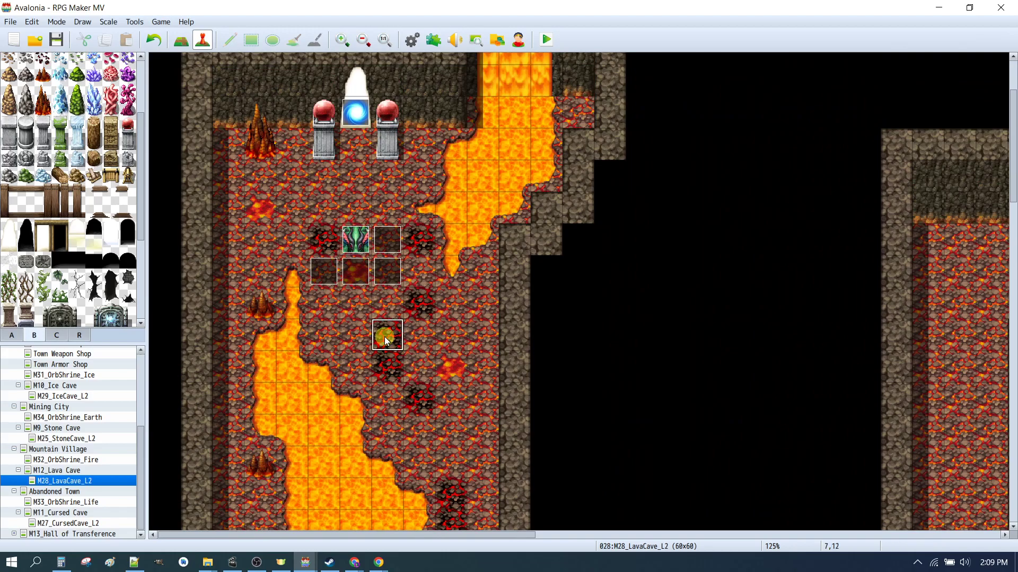
pyautogui.moveTo(449, 482)
pyautogui.click(526, 481)
pyautogui.doubleClick(353, 243)
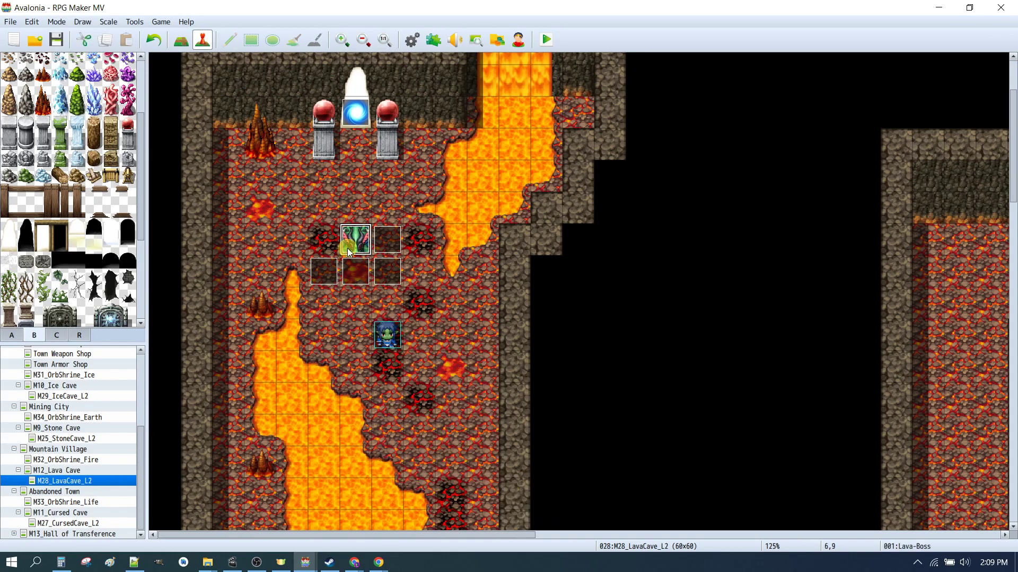
# Keep the green $BigMonster2 dragon as the Lava-Boss event image
pyautogui.doubleClick(266, 335)
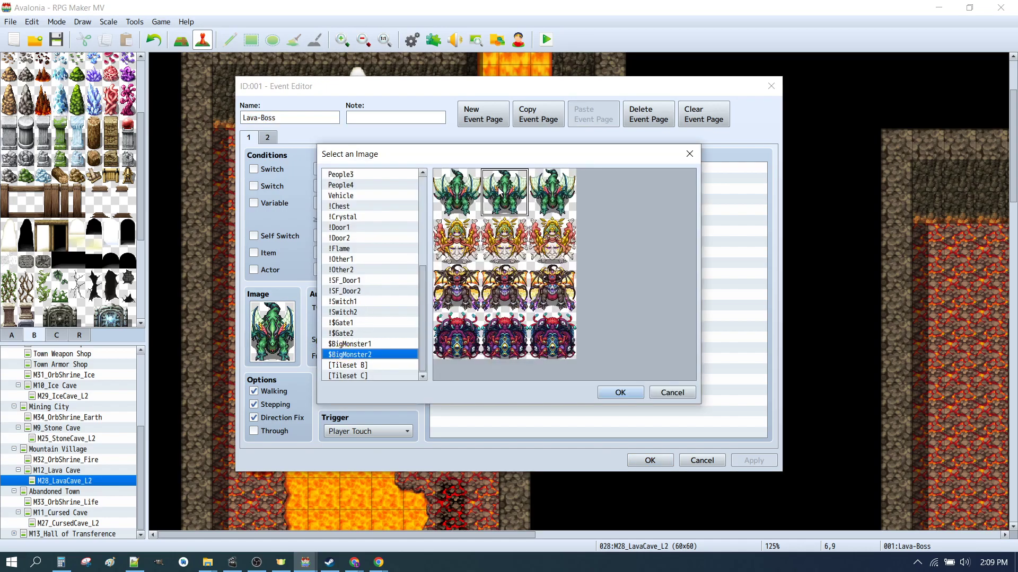
pyautogui.click(615, 392)
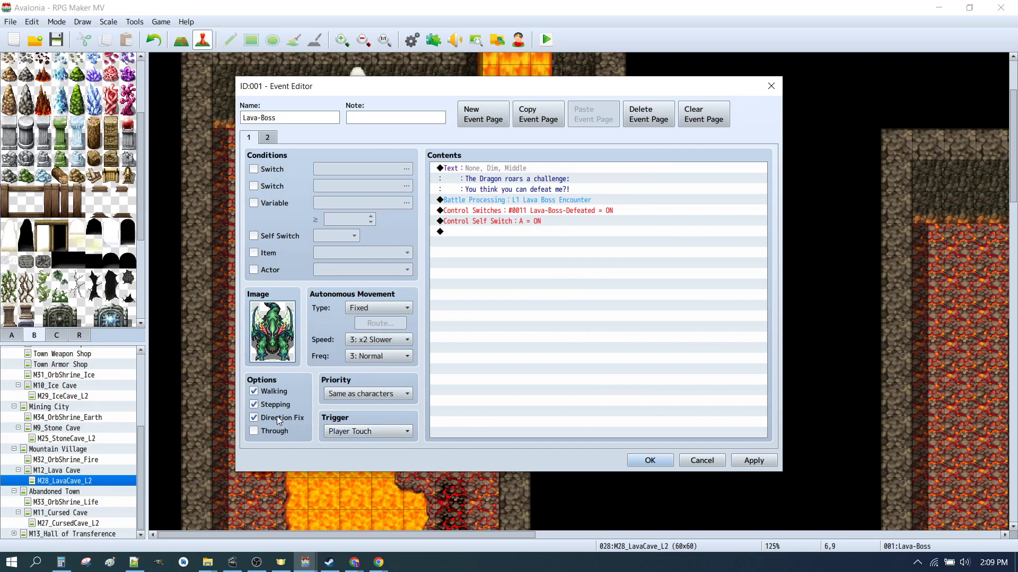
pyautogui.doubleClick(272, 331)
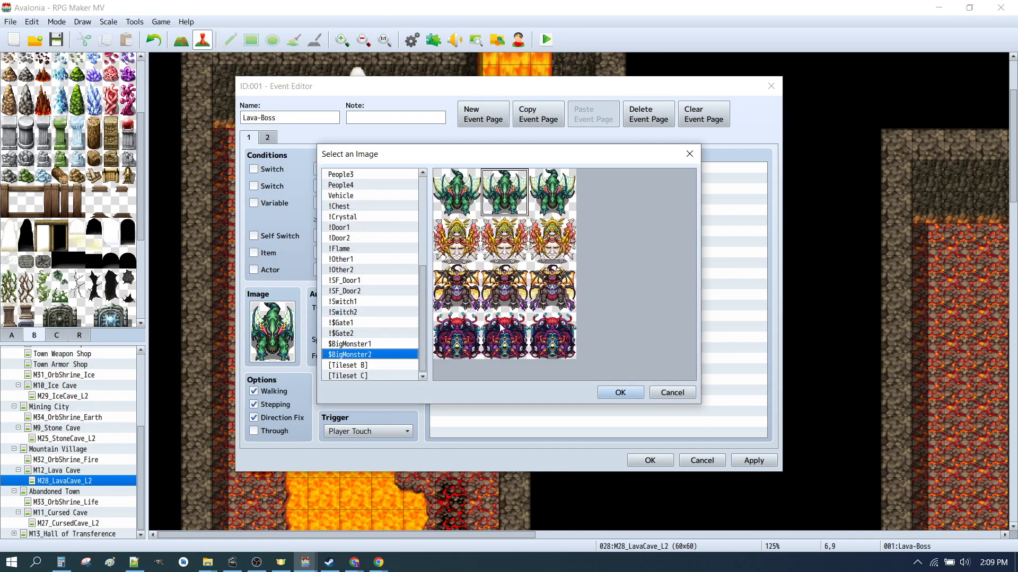
pyautogui.click(607, 392)
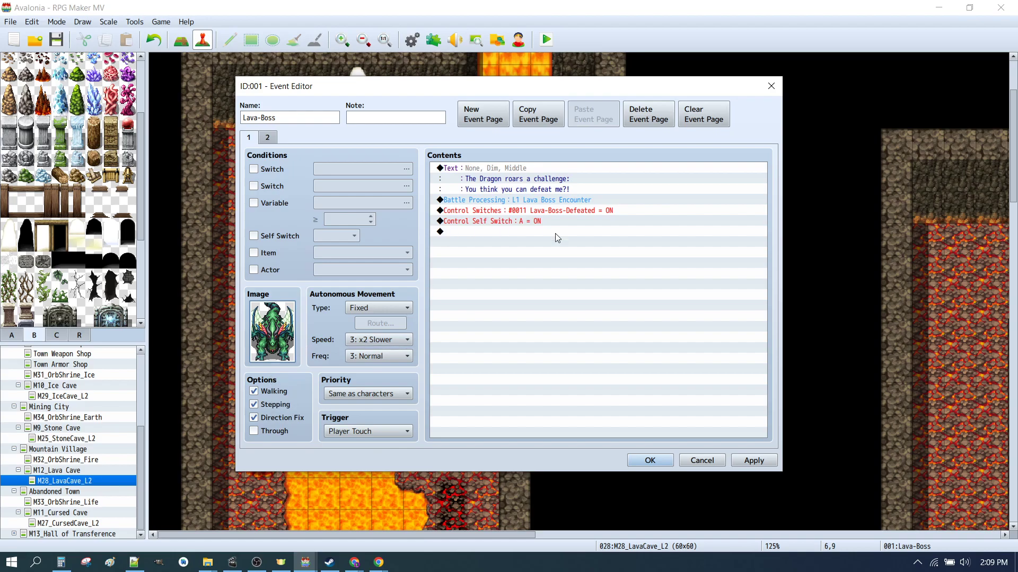
# Delete the Control Self Switch command, keeping Lava-Boss-Defeated, then review EV015
pyautogui.click(486, 166)
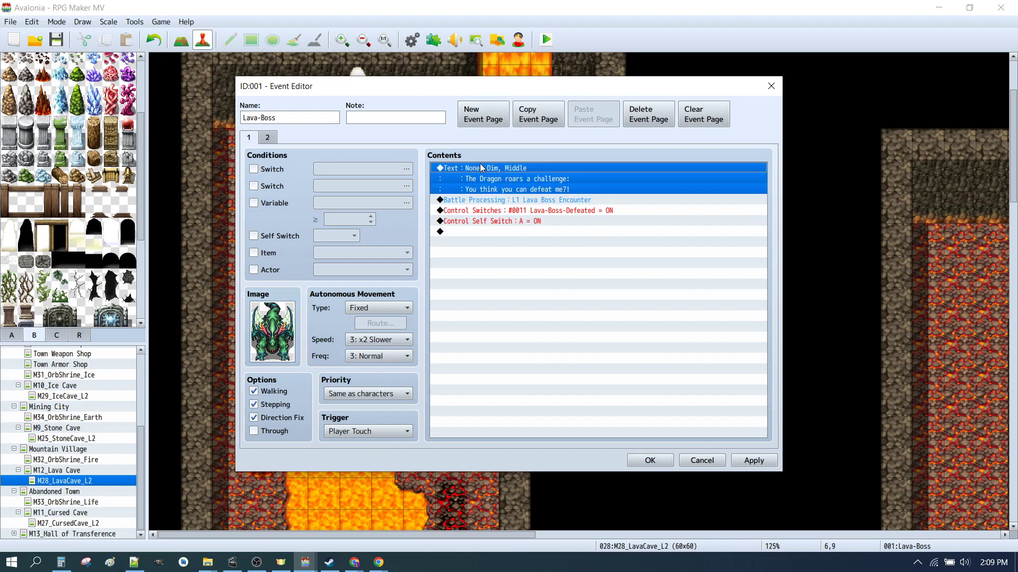
pyautogui.click(478, 201)
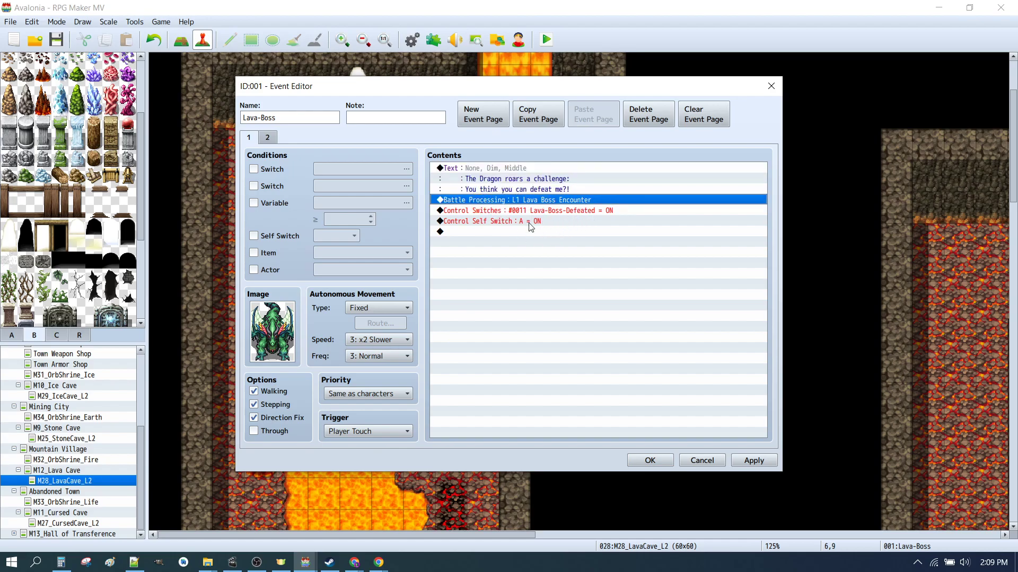
pyautogui.click(495, 212)
pyautogui.click(501, 229)
pyautogui.press('Delete')
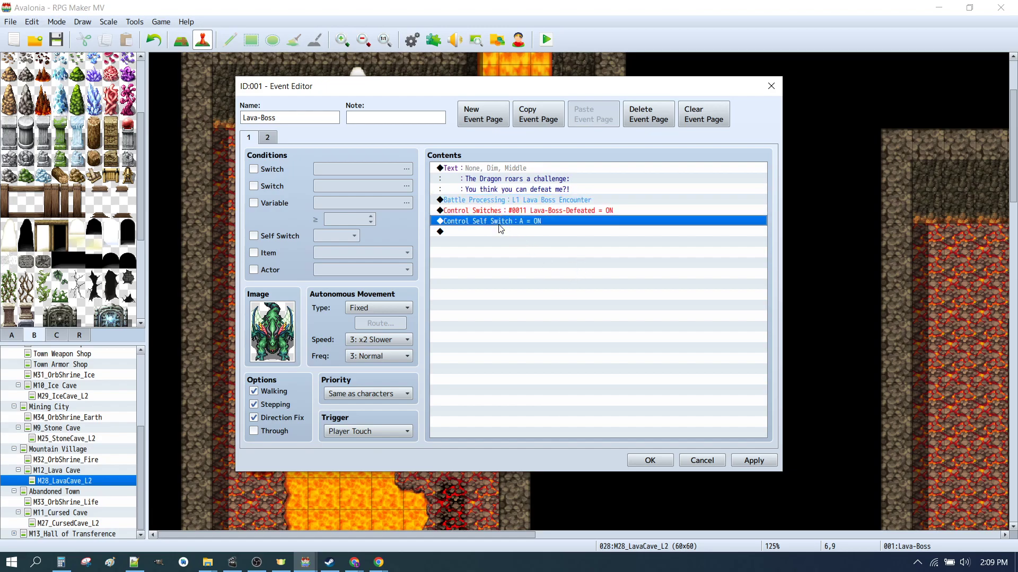
pyautogui.click(501, 208)
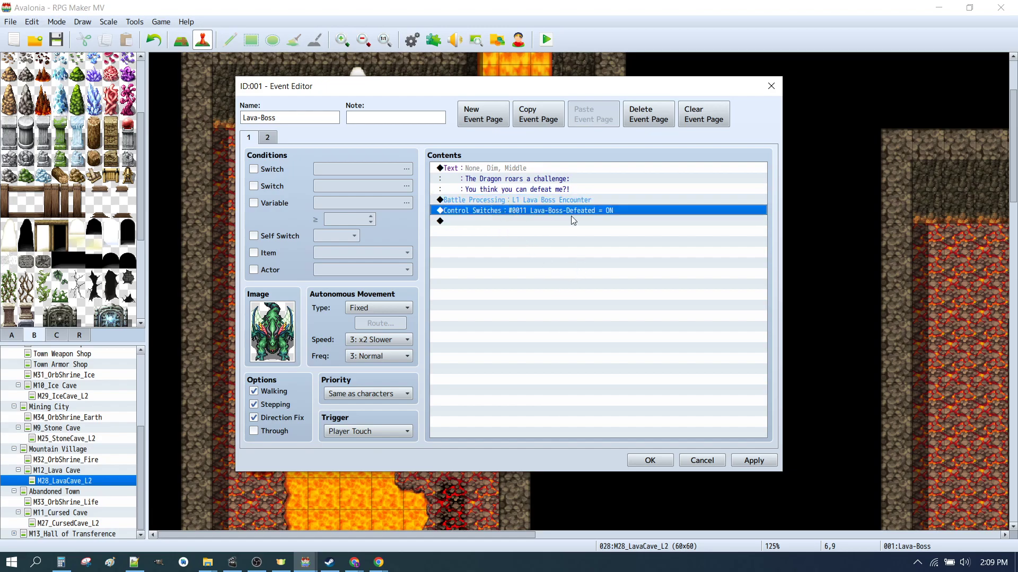
pyautogui.click(267, 137)
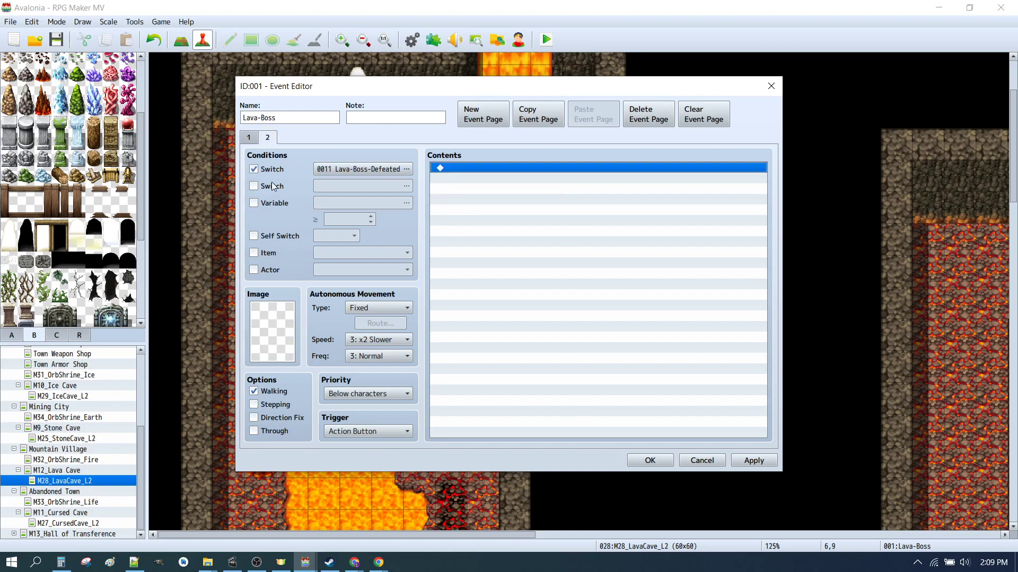
pyautogui.click(650, 460)
pyautogui.doubleClick(397, 276)
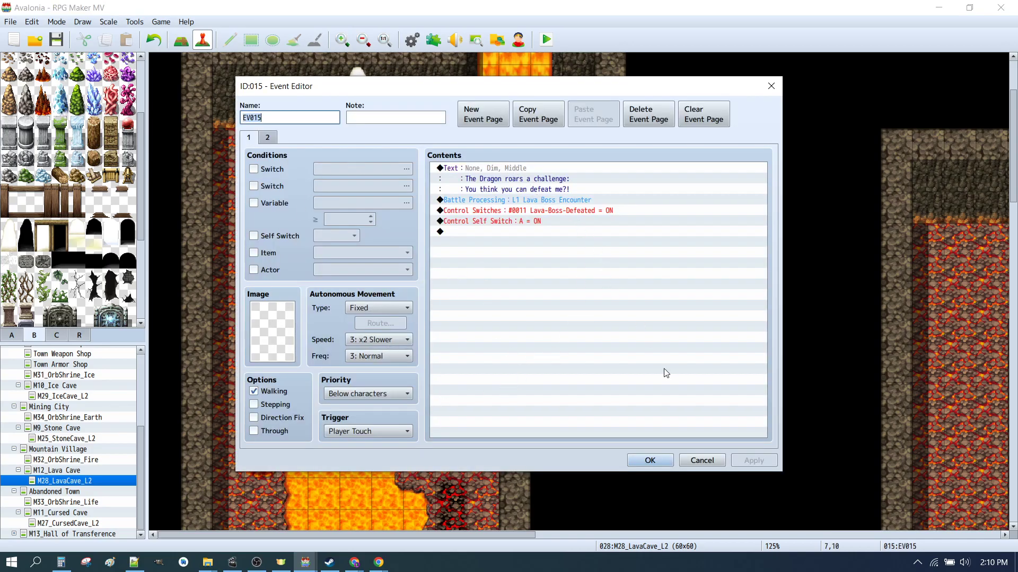
pyautogui.click(649, 460)
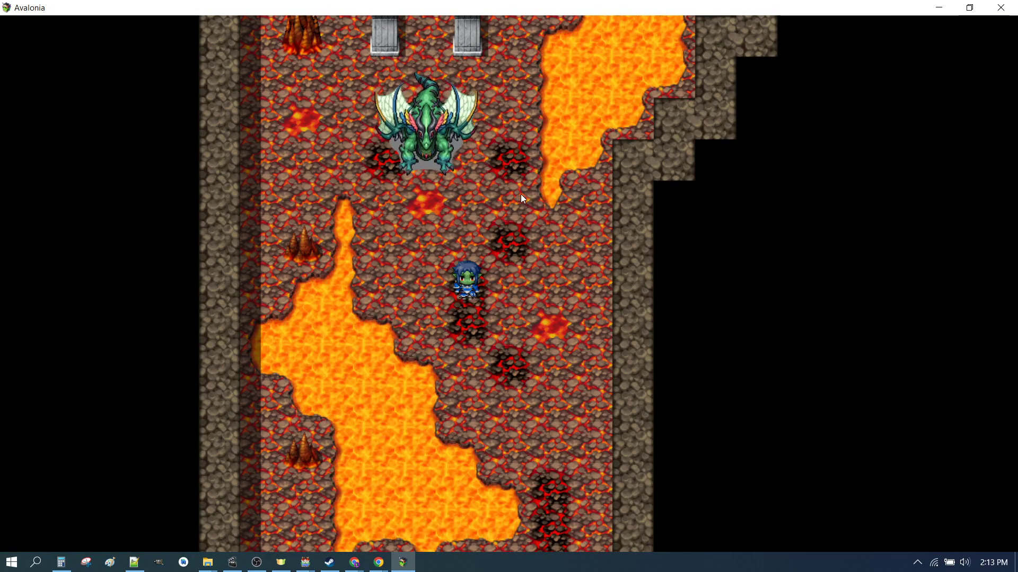
# Walk the hero to the lava dragon, finish its challenge, and win the L2 Lava Boss battle
pyautogui.click(521, 194)
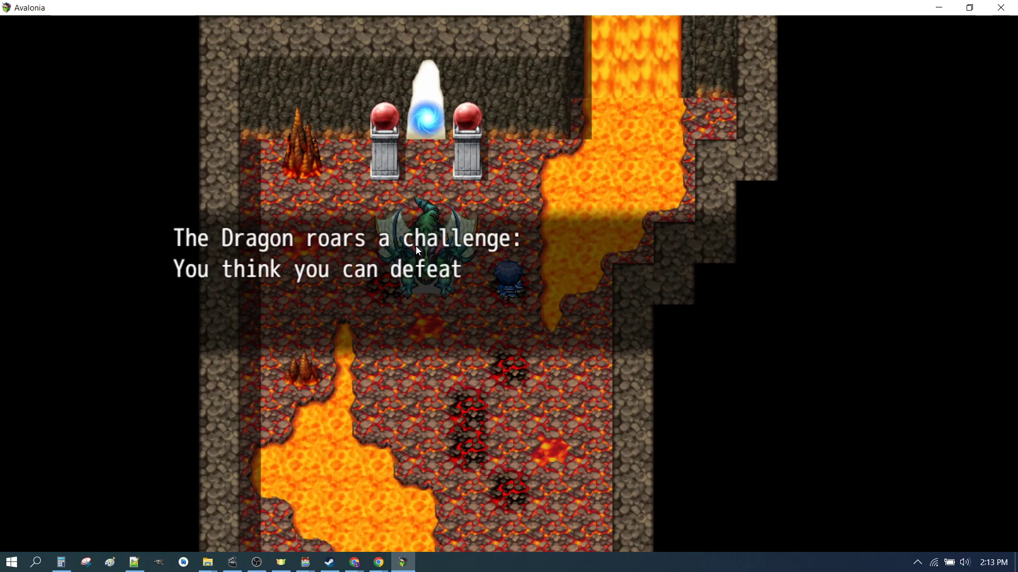
pyautogui.click(500, 299)
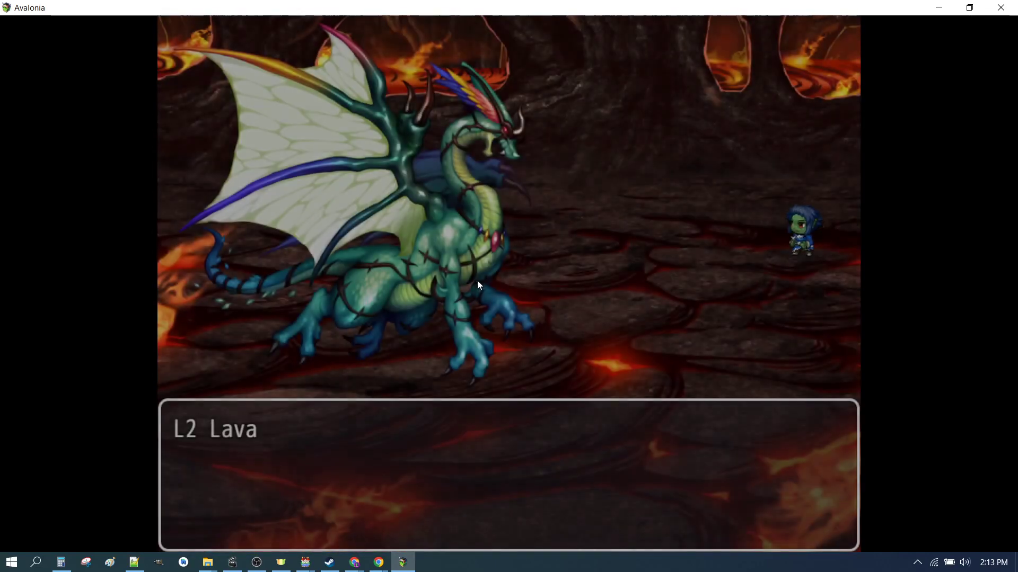
pyautogui.click(459, 279)
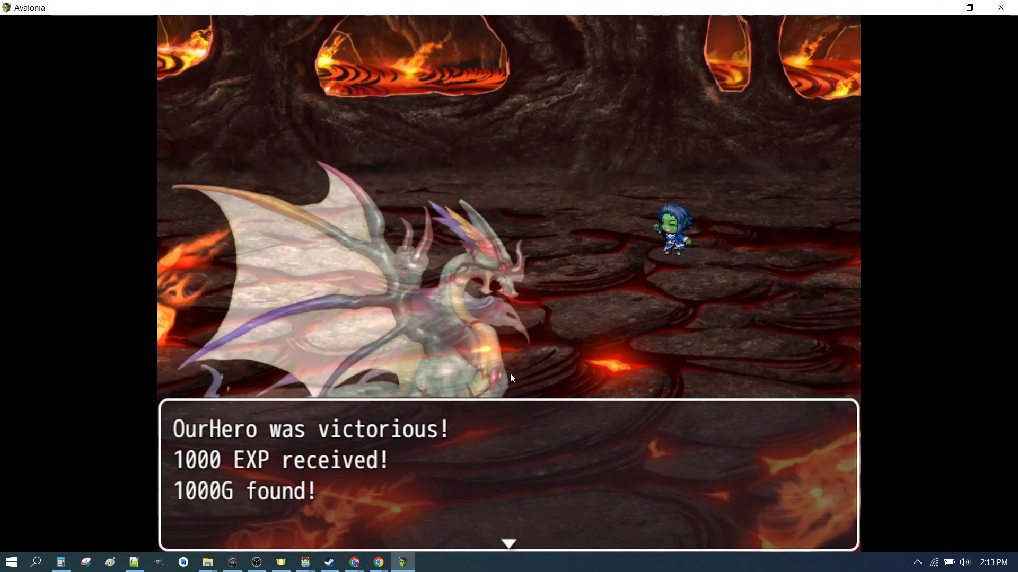
# Dismiss the victory, item reward and level-up messages, then step onto the blue portal
pyautogui.click(412, 369)
pyautogui.click(449, 334)
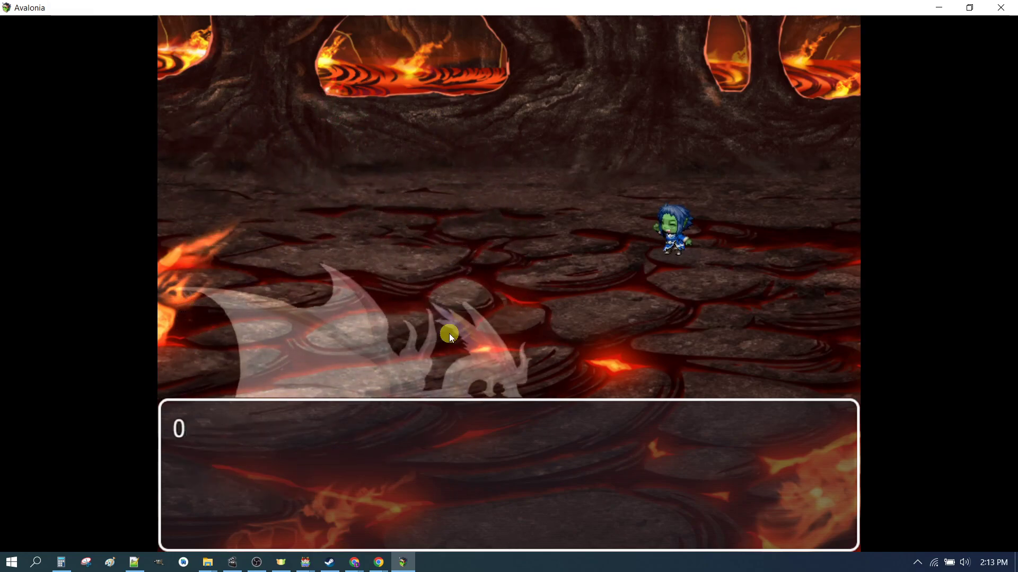
pyautogui.click(421, 307)
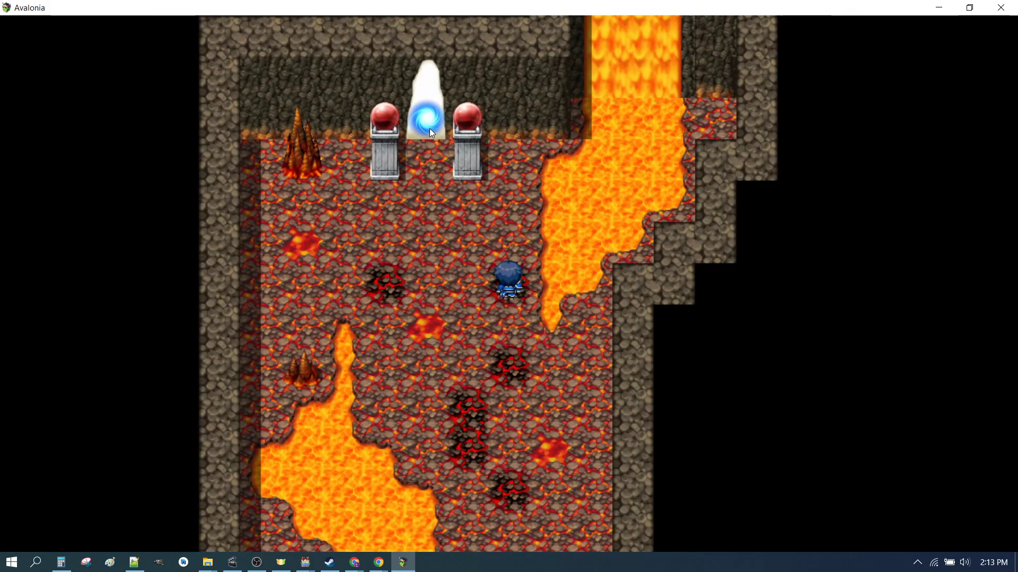
pyautogui.click(430, 128)
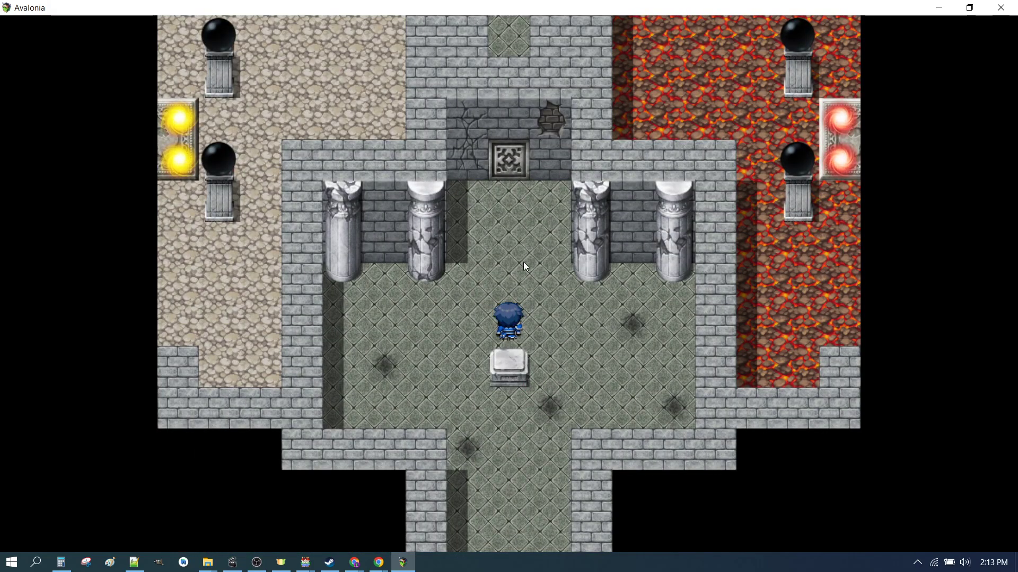
# Close the game window, restart the playtest, and trigger the Garuda boss battle
pyautogui.click(1001, 8)
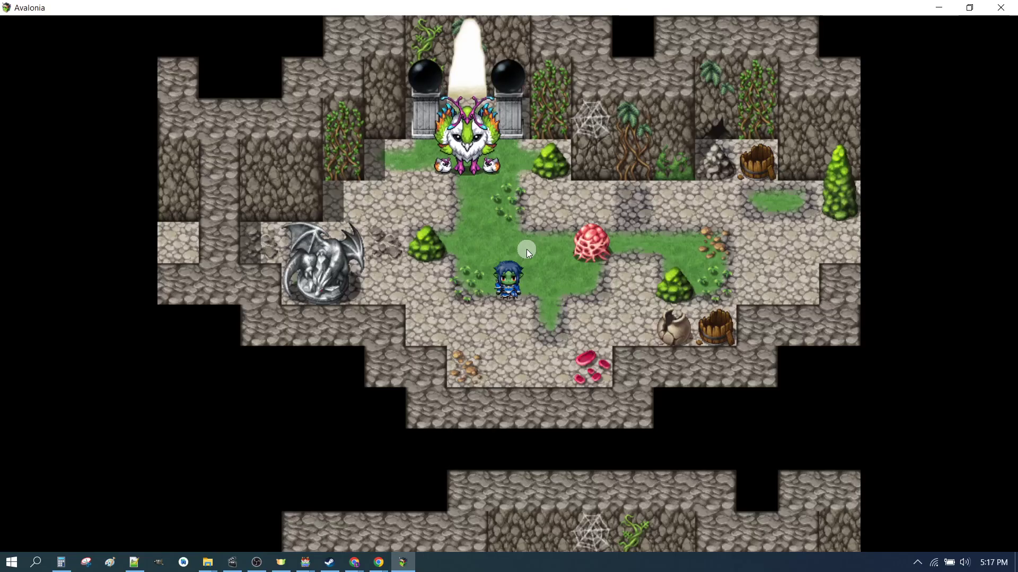
pyautogui.click(482, 243)
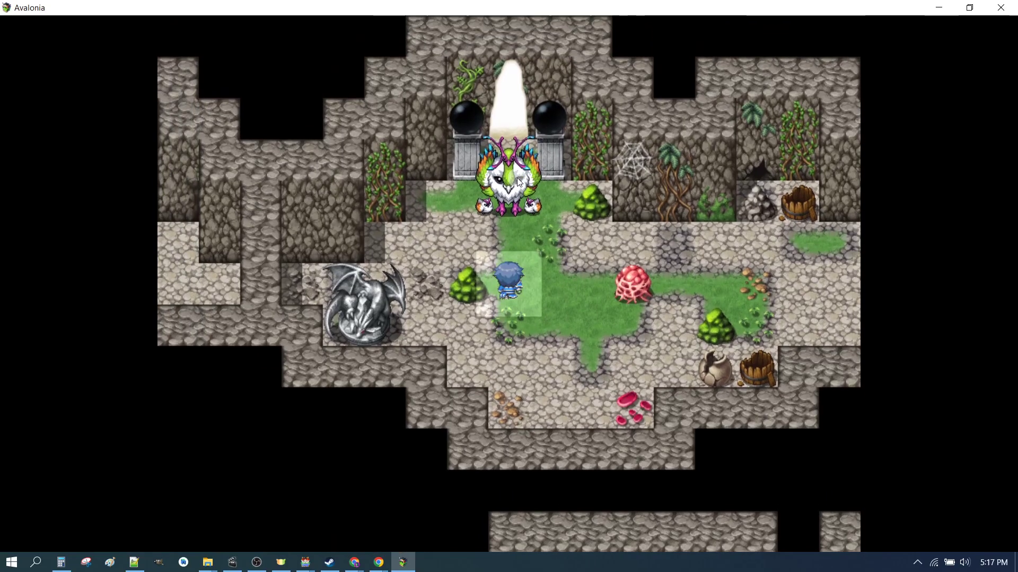
pyautogui.click(518, 182)
pyautogui.click(628, 284)
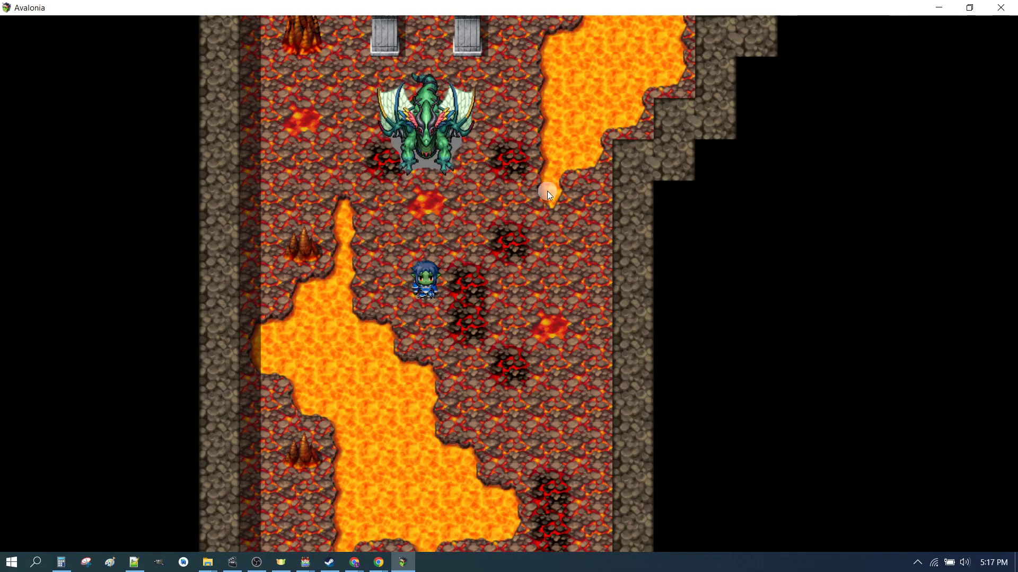
# Walk up to the lava dragon, Ice Boss and Demon, starting each boss battle
pyautogui.click(442, 152)
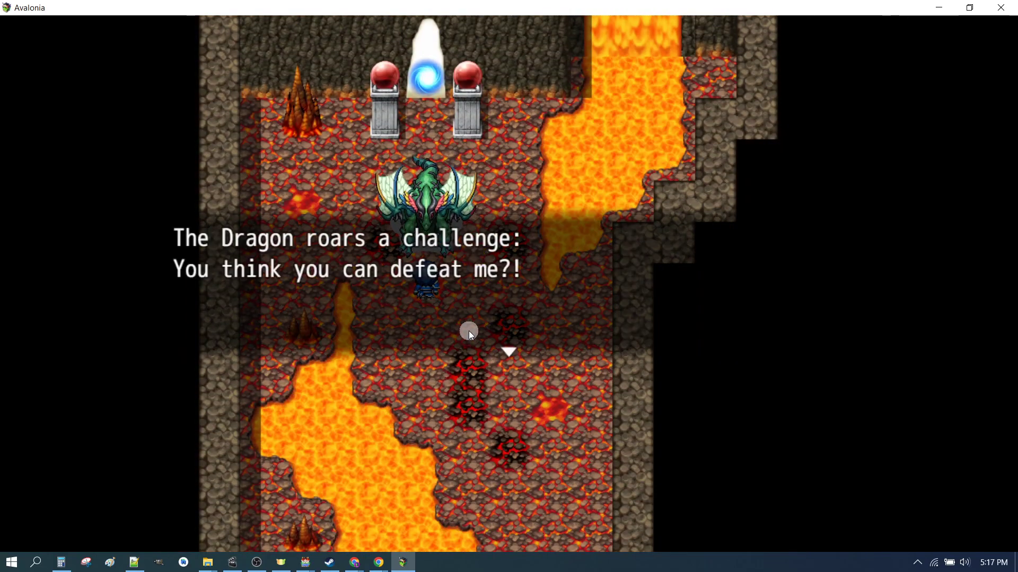
pyautogui.click(469, 331)
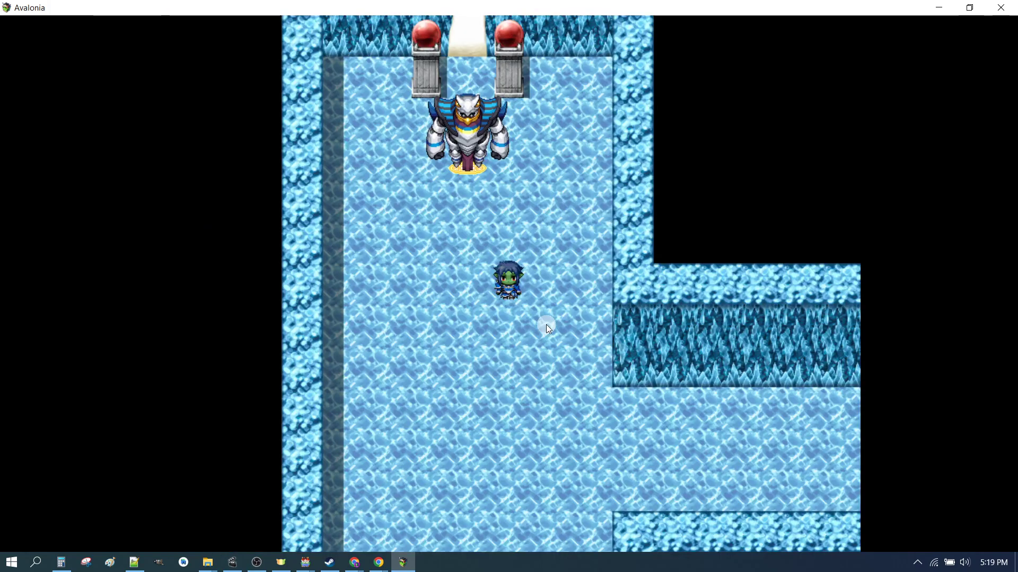
pyautogui.click(473, 215)
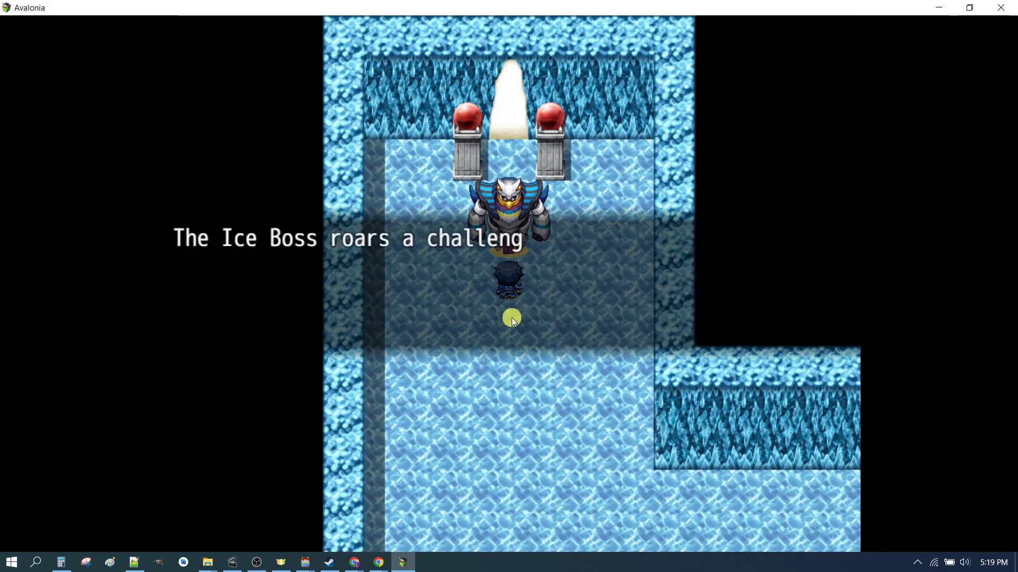
pyautogui.click(511, 319)
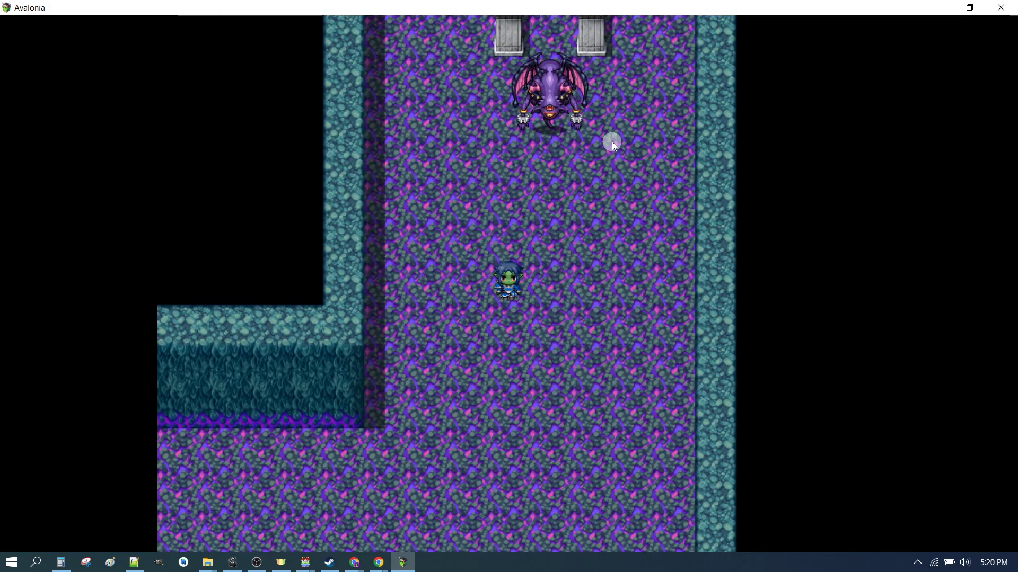
pyautogui.click(555, 110)
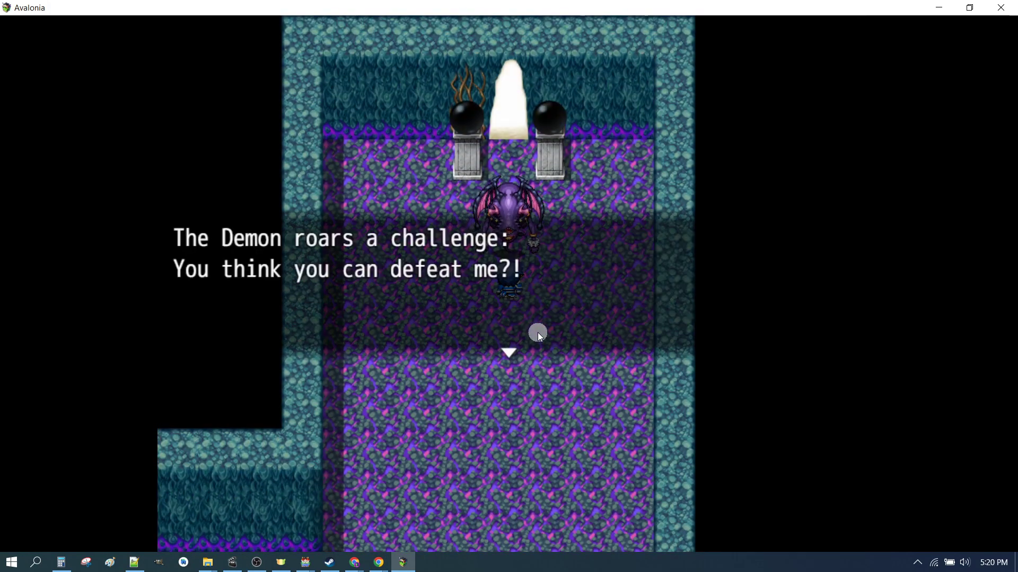
pyautogui.click(525, 360)
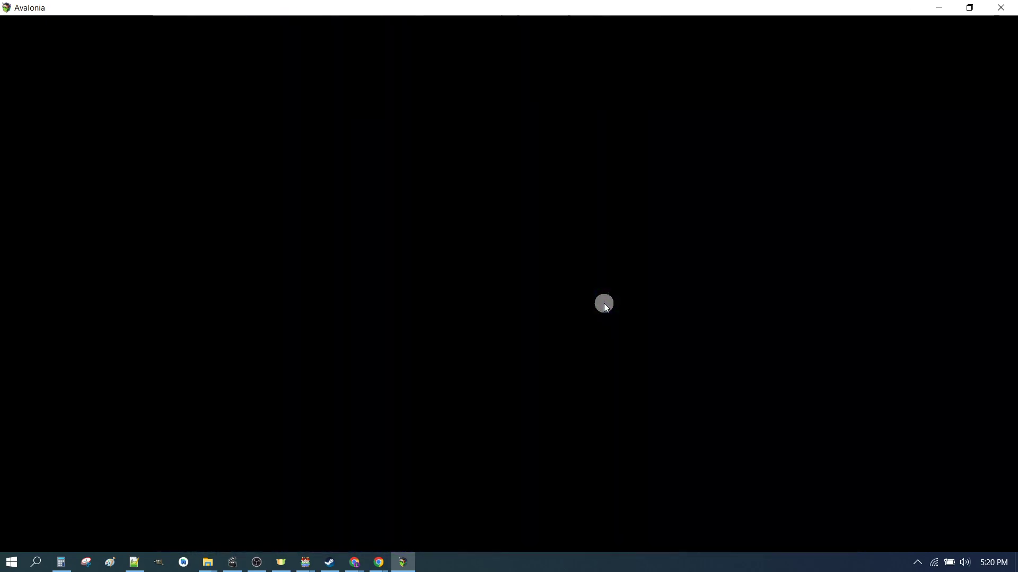